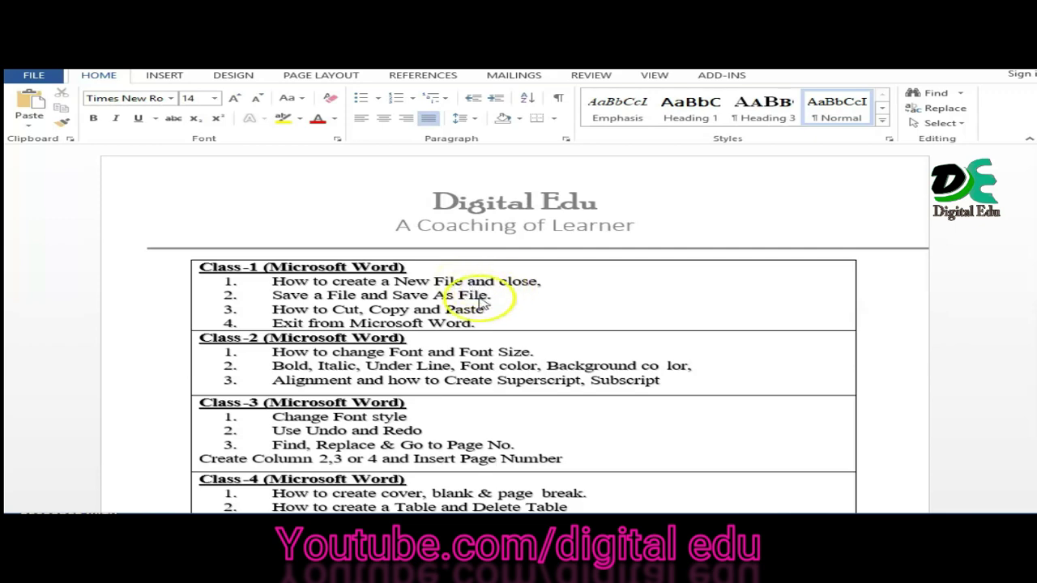
scroll(480, 305, down, 1)
scroll(369, 268, down, 2)
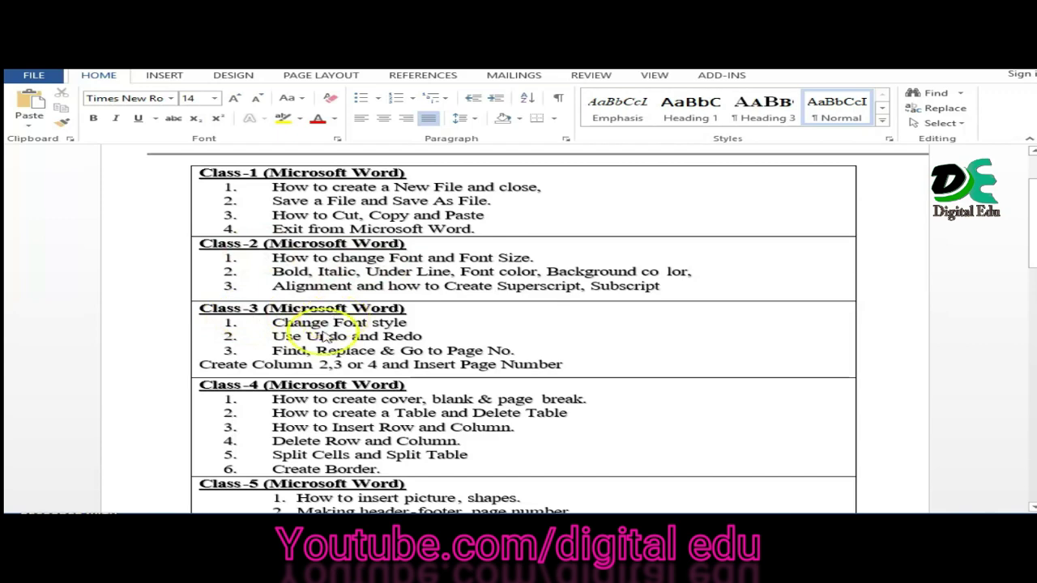
scroll(381, 405, down, 1)
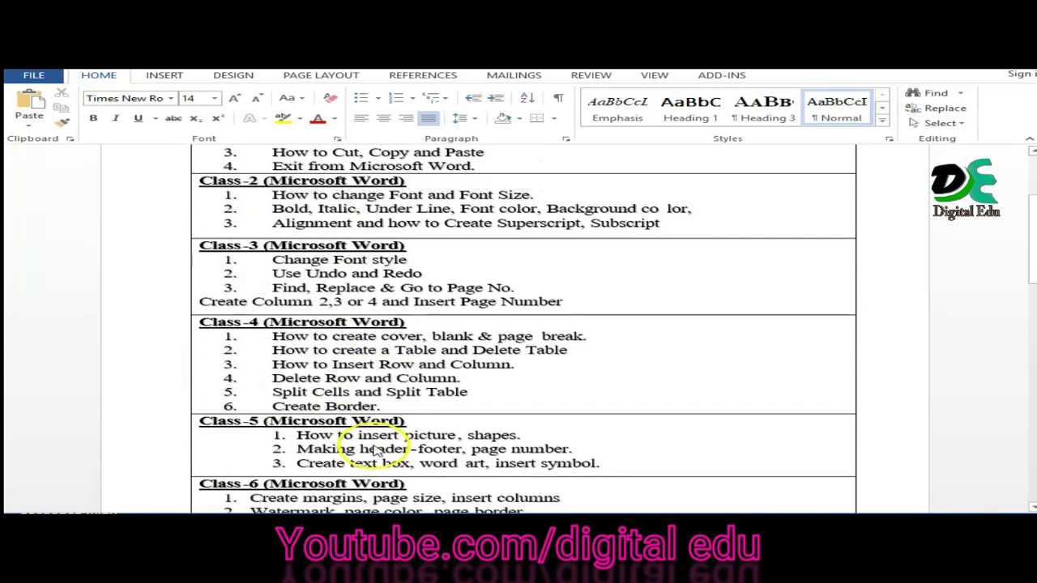
scroll(341, 446, down, 1)
scroll(276, 482, down, 2)
scroll(292, 478, down, 2)
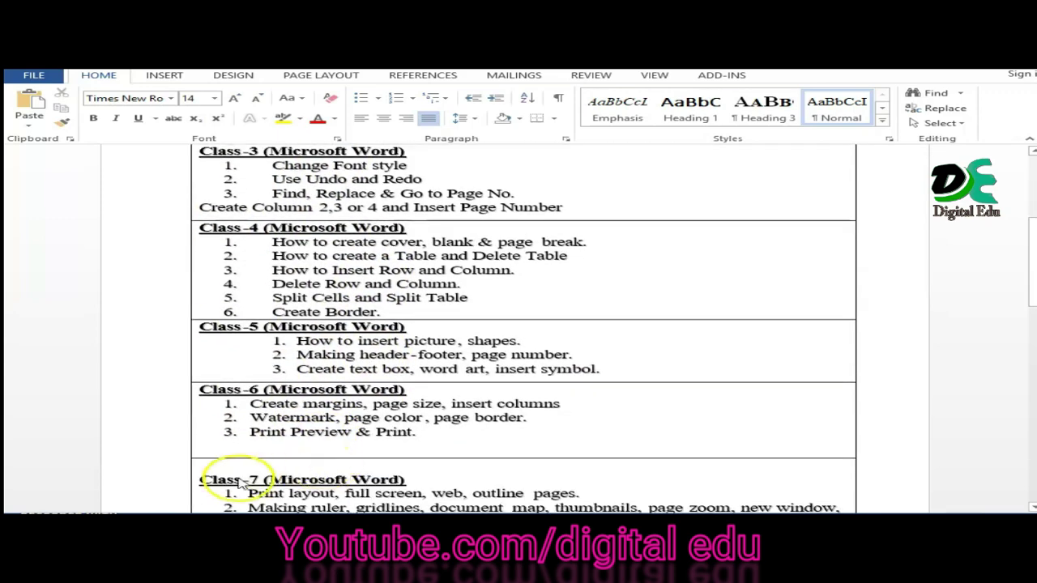
scroll(348, 462, up, 7)
scroll(389, 243, up, 2)
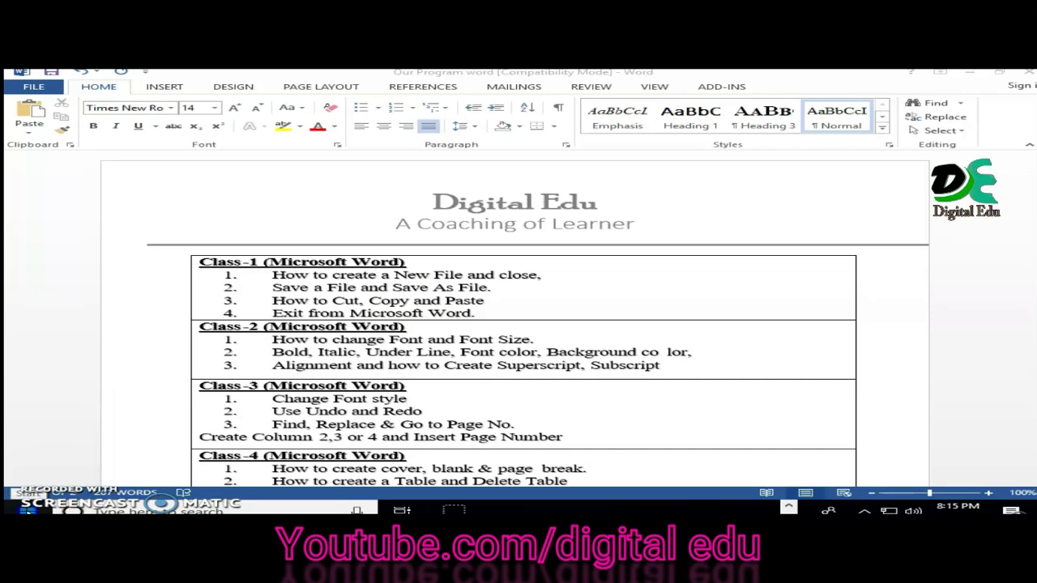
Step: Open the Windows Start menu over the Word class outline document
click(28, 510)
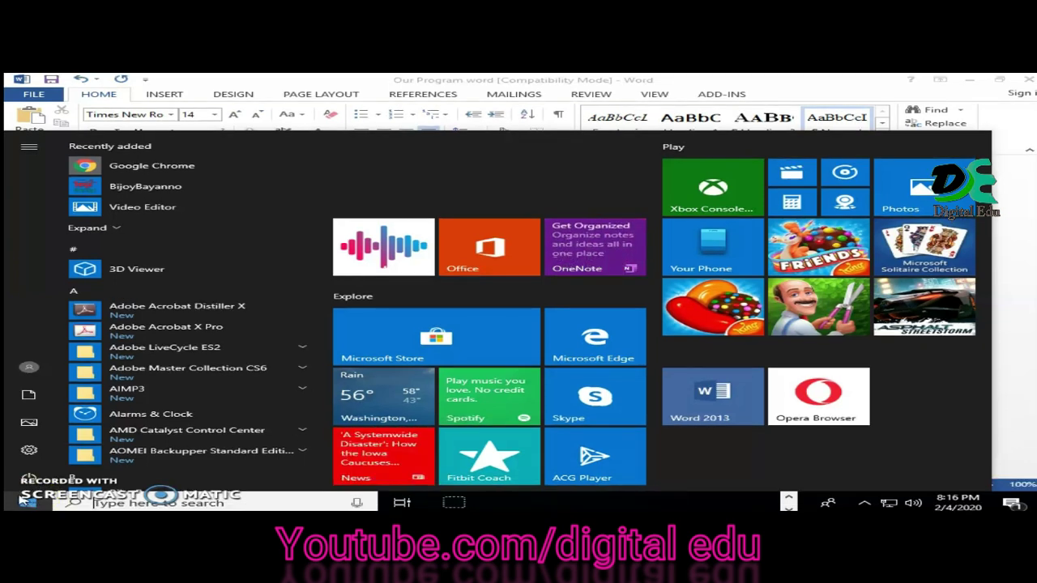
Step: Scroll the Start menu app list to M and launch Word 2013 from the Microsoft Office 2013 folder
click(23, 501)
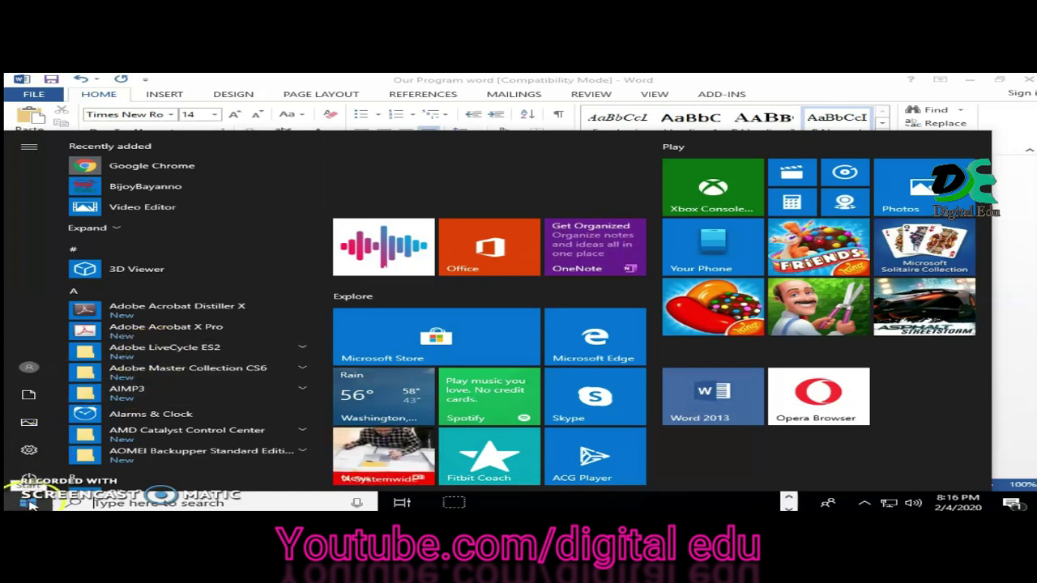
scroll(184, 382, down, 3)
scroll(188, 385, down, 2)
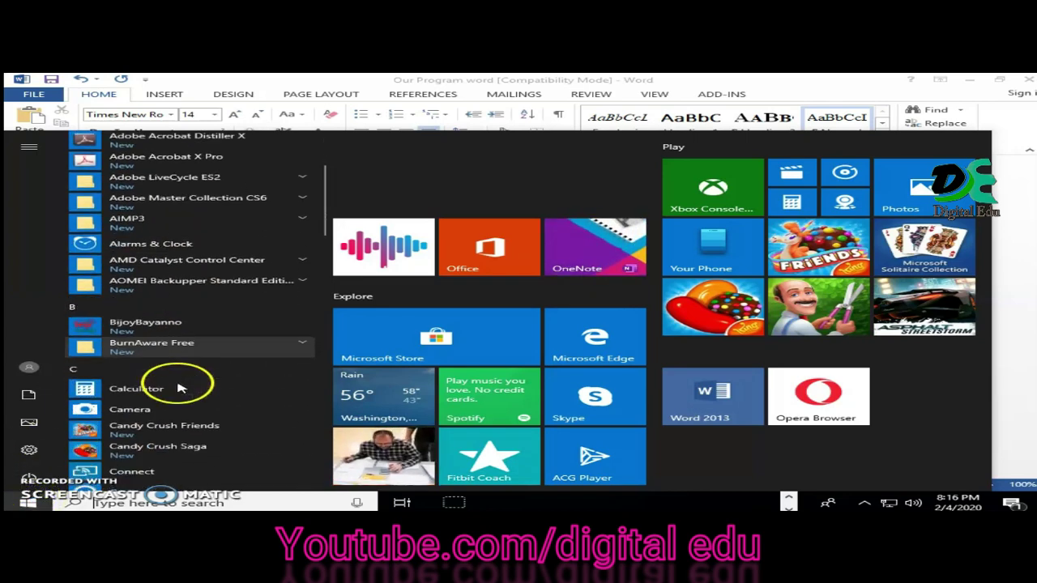
scroll(186, 389, down, 2)
scroll(178, 389, down, 2)
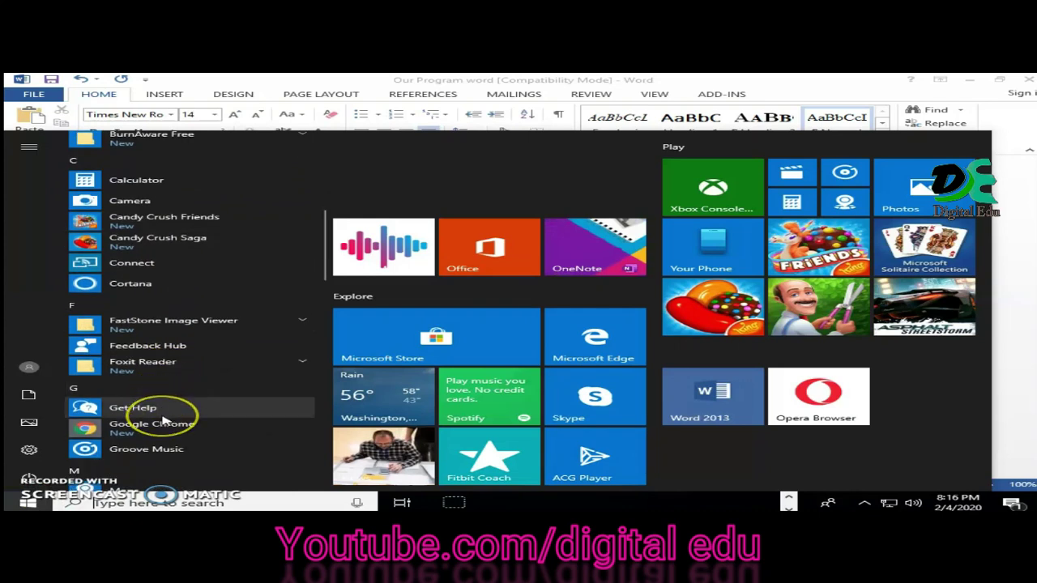
scroll(170, 413, down, 3)
scroll(164, 420, down, 2)
scroll(164, 417, down, 1)
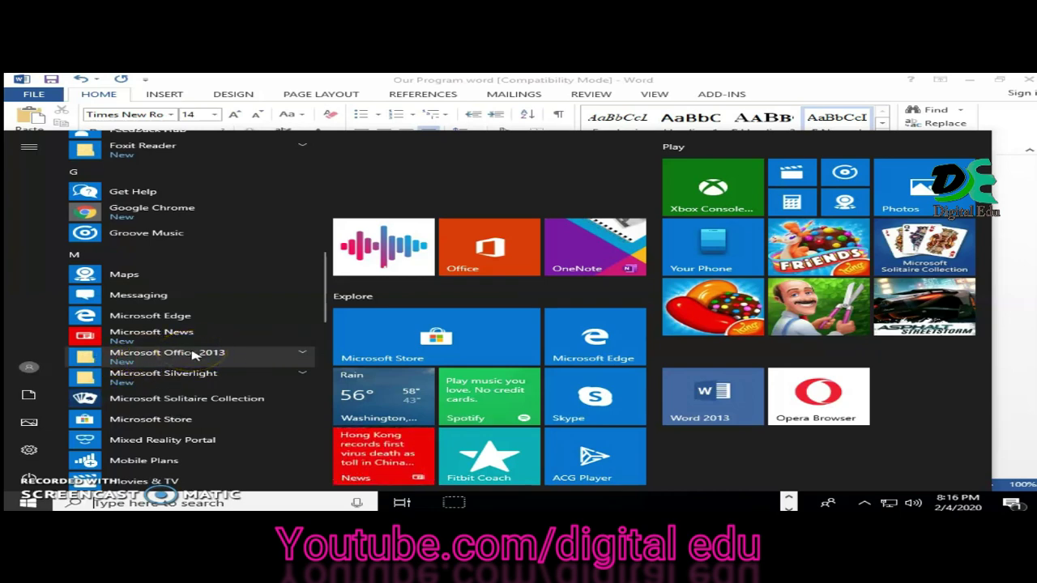
click(194, 355)
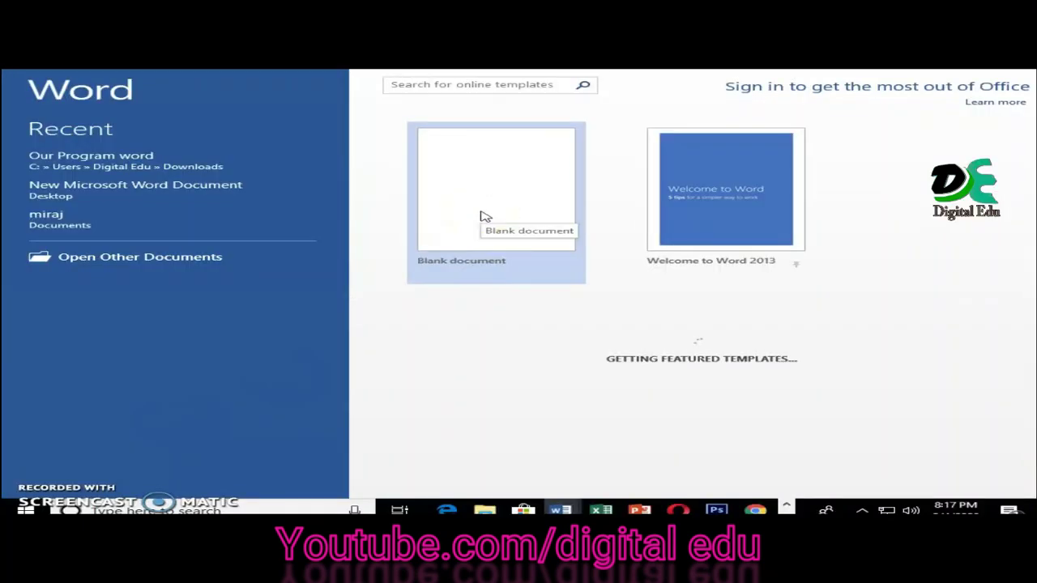
Step: Create blank Document1, then return to Our Program word and select the first list item
click(482, 213)
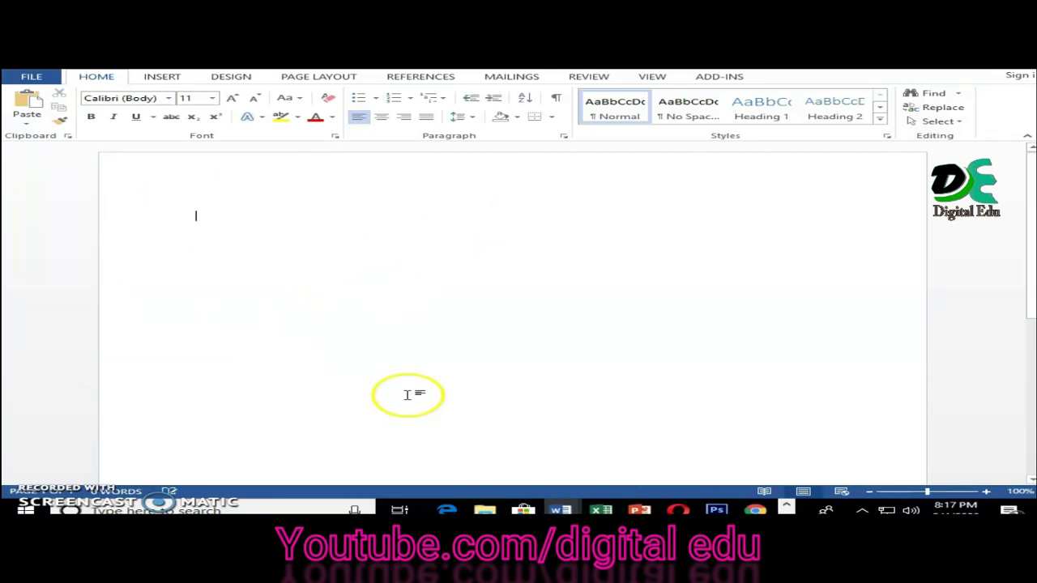
mouse_move(559, 508)
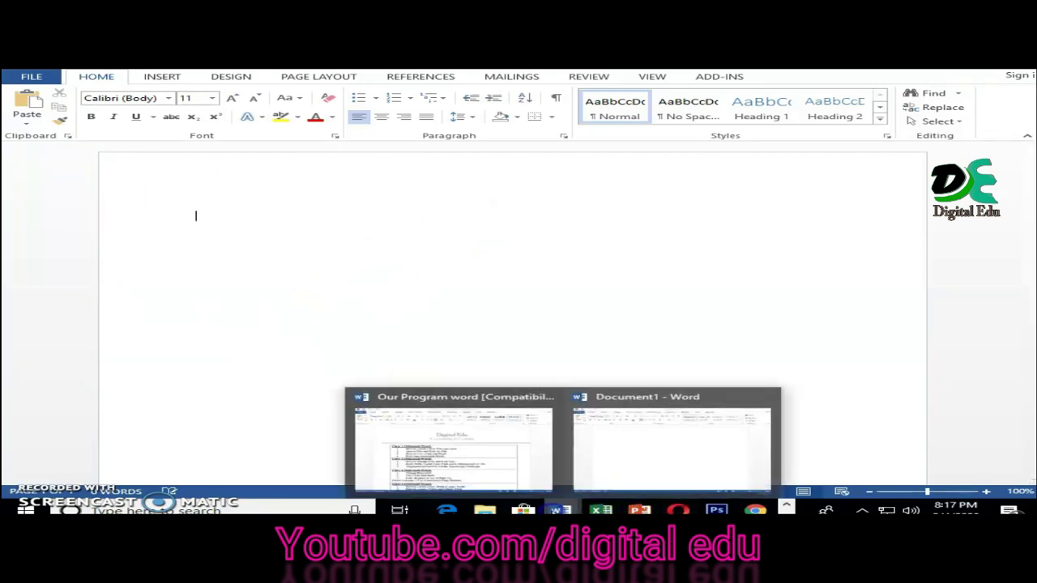
click(552, 473)
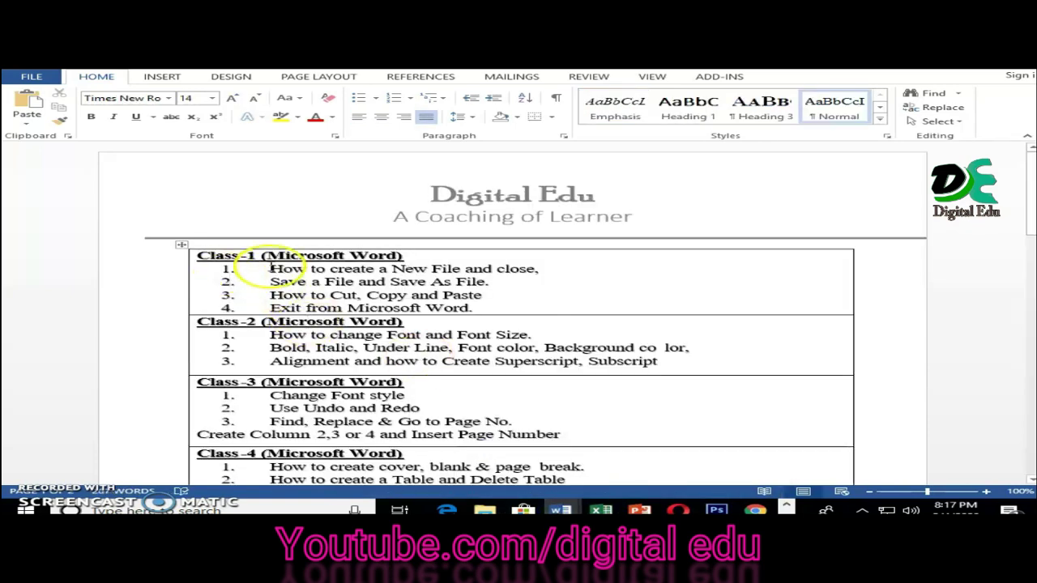
drag(271, 268, 537, 268)
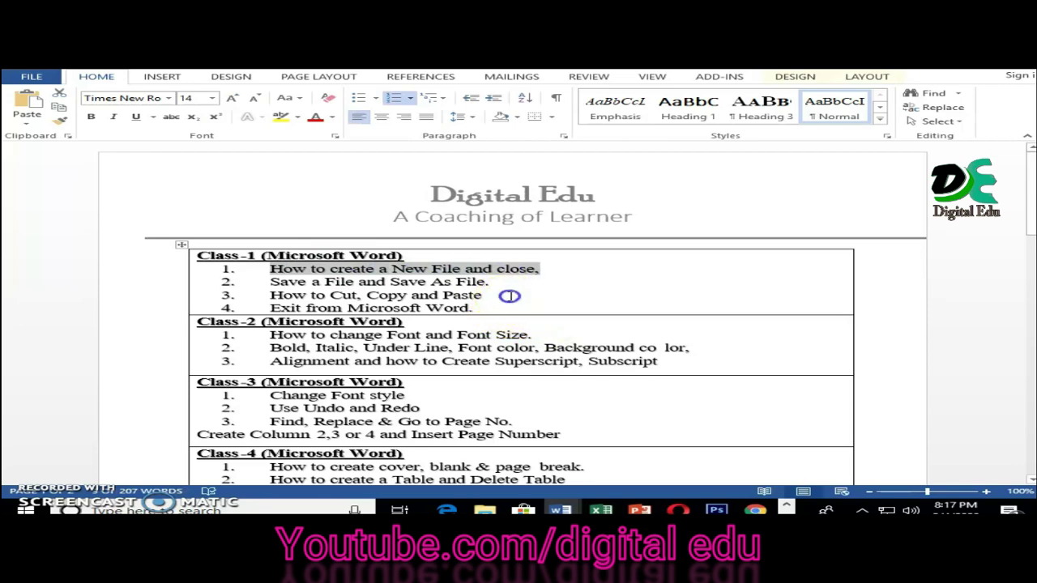
click(511, 296)
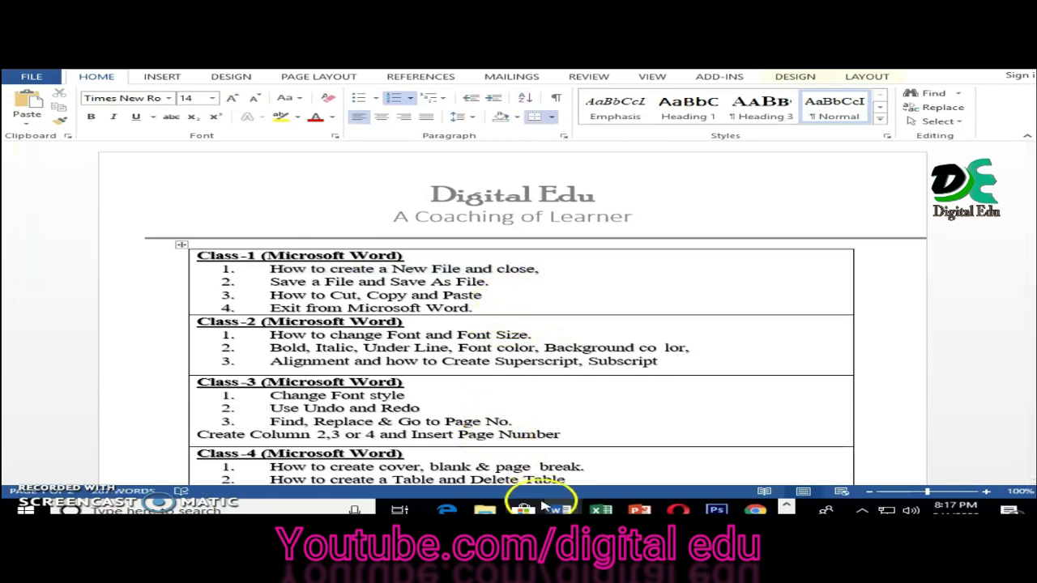
key(ctrl+n)
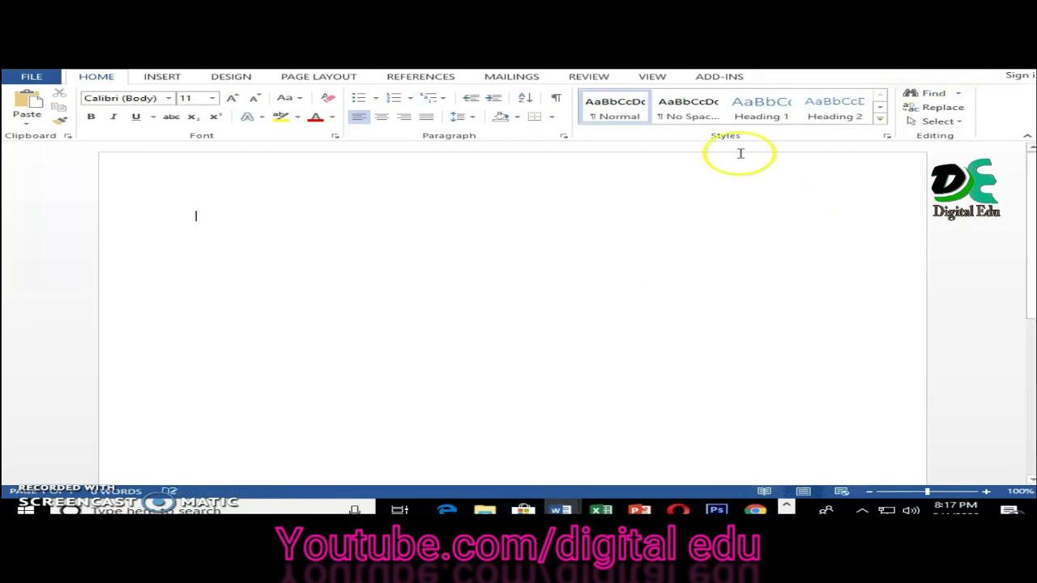
click(220, 216)
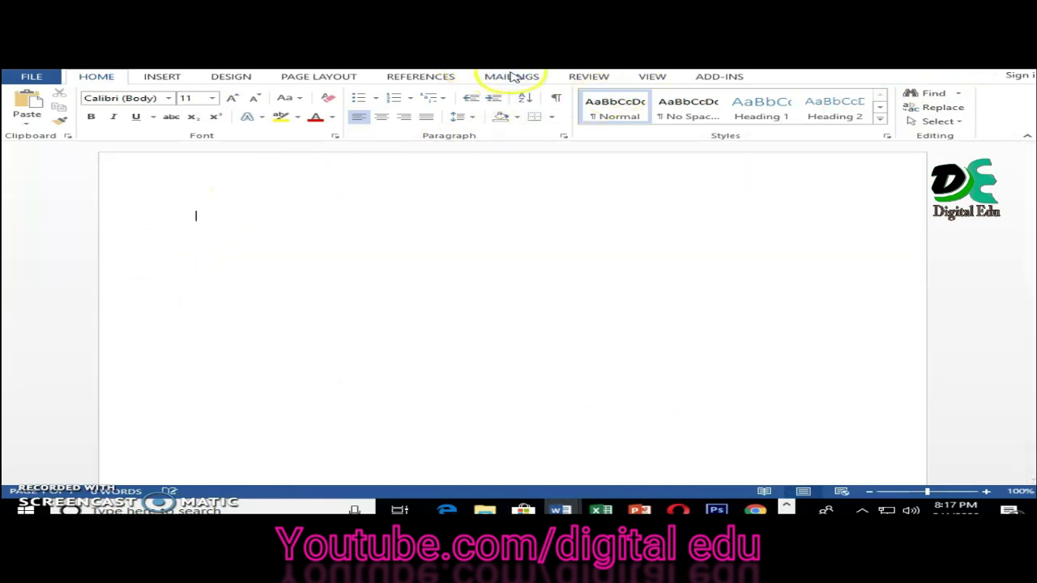
double_click(691, 61)
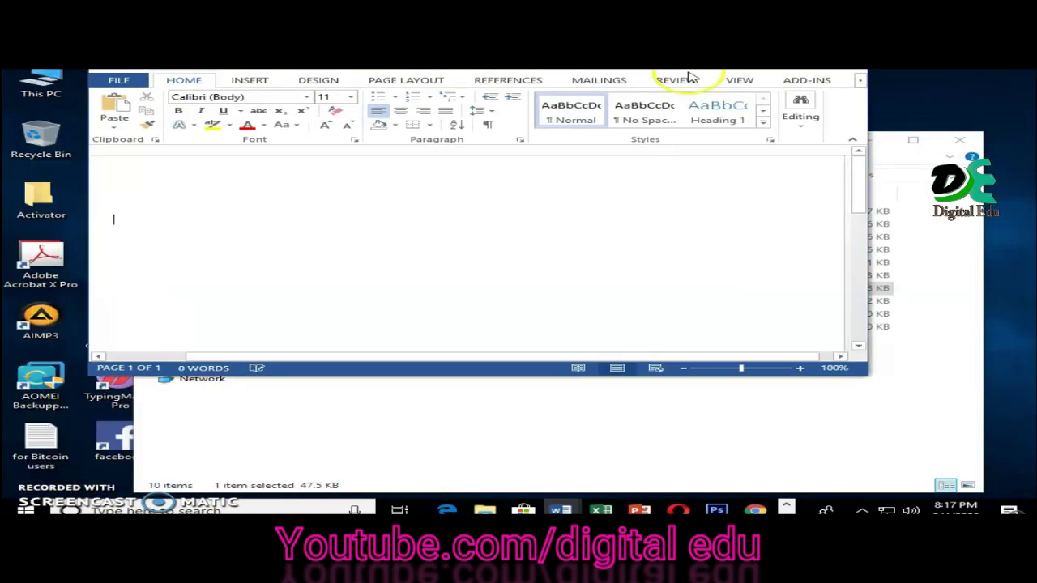
double_click(835, 65)
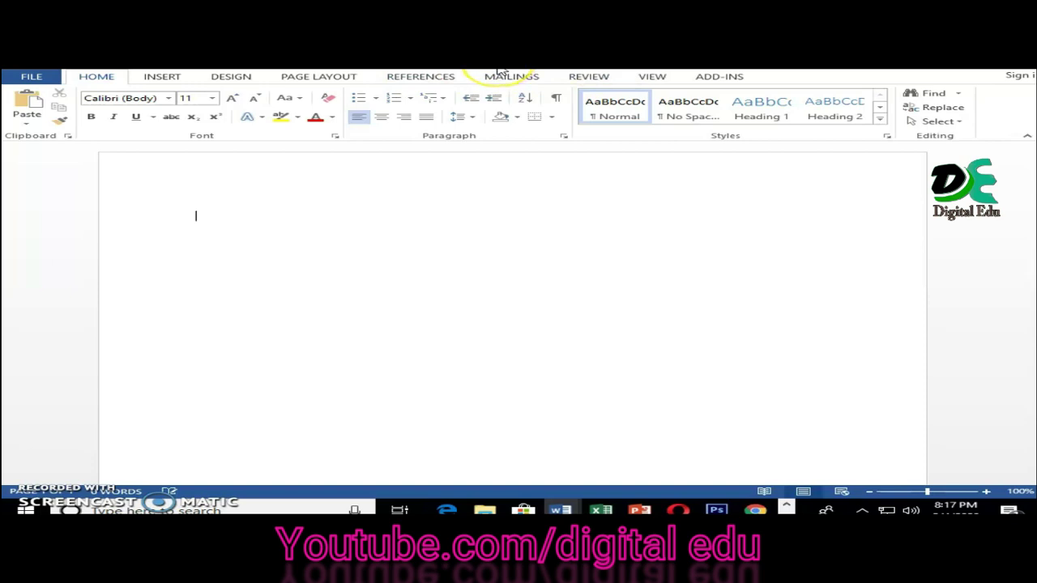
click(542, 229)
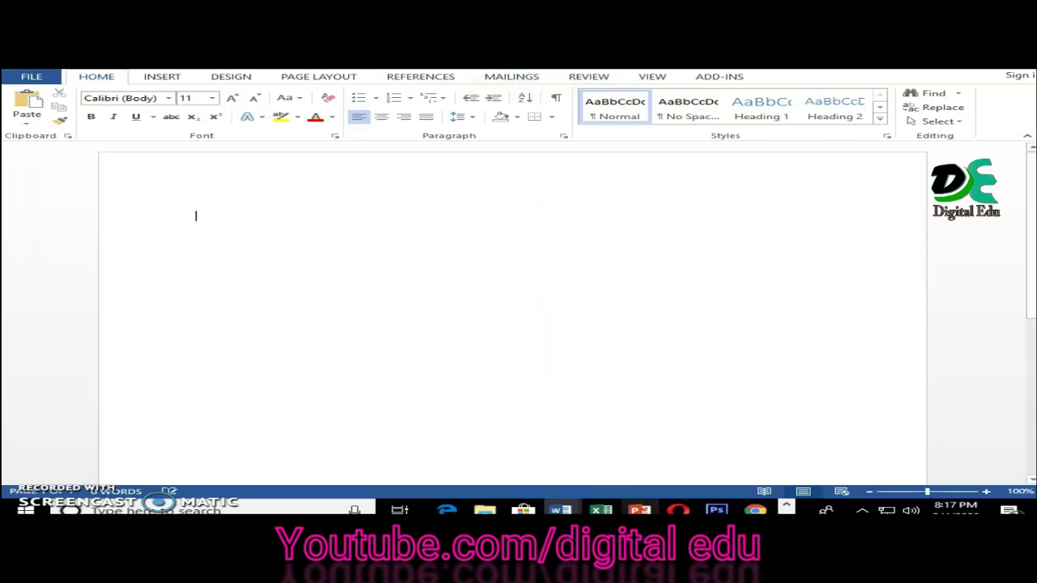
mouse_move(559, 509)
click(504, 405)
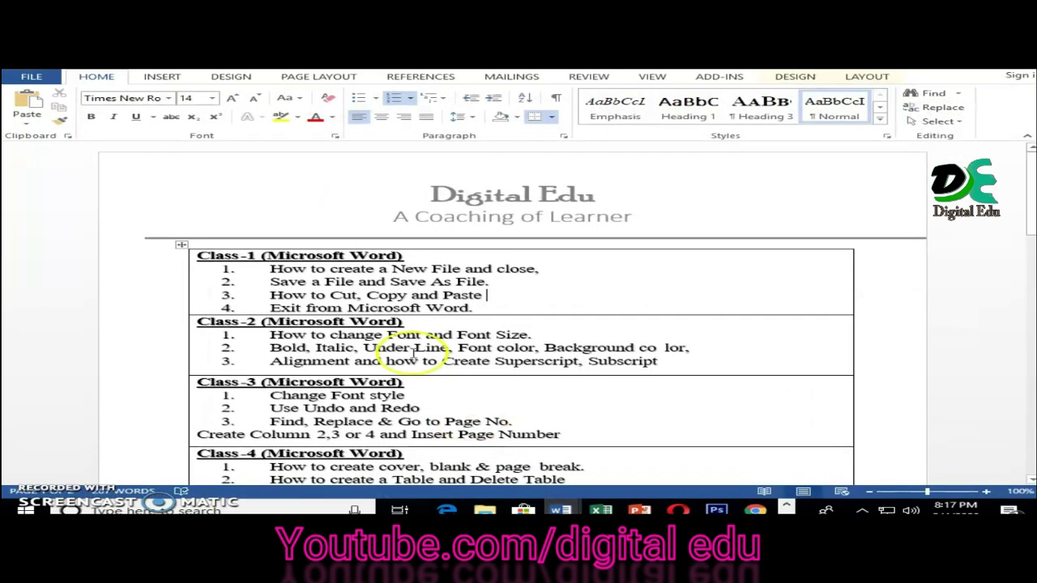
drag(272, 268, 470, 265)
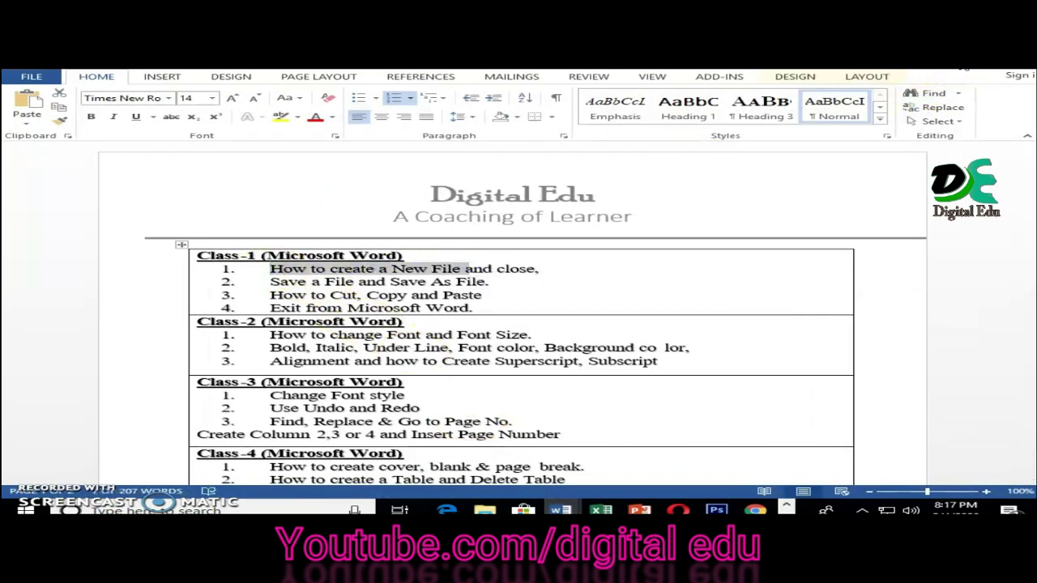
click(964, 70)
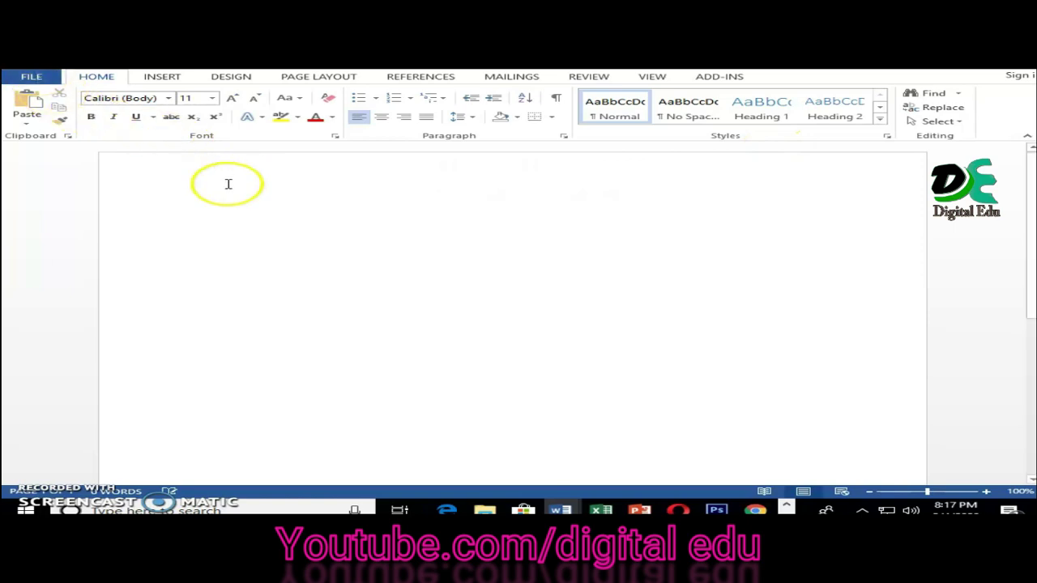
Step: Create blank Document2 through FILE > New and bring its window to the front
click(42, 81)
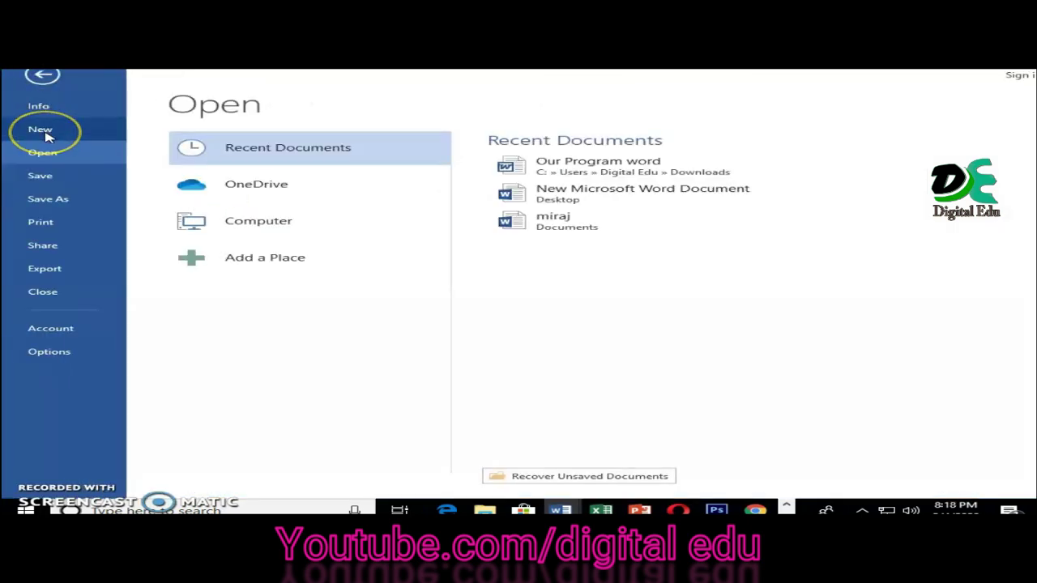
click(42, 131)
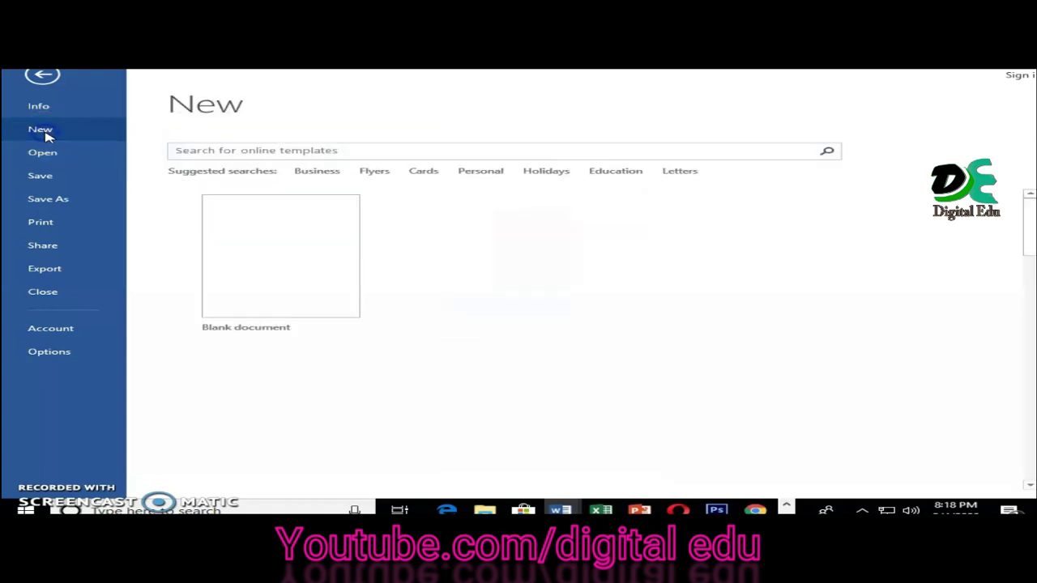
click(299, 276)
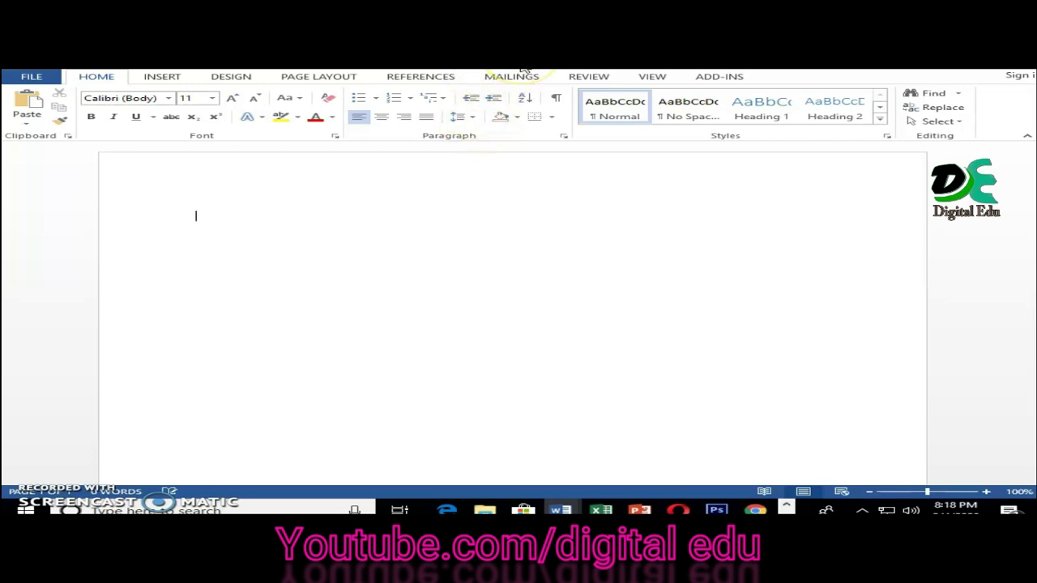
mouse_move(556, 507)
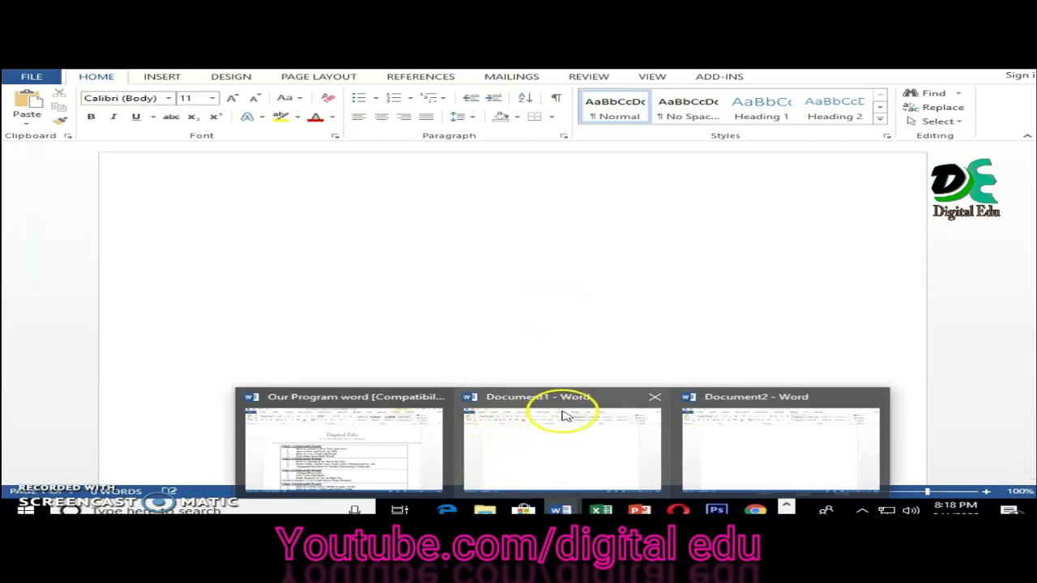
click(757, 437)
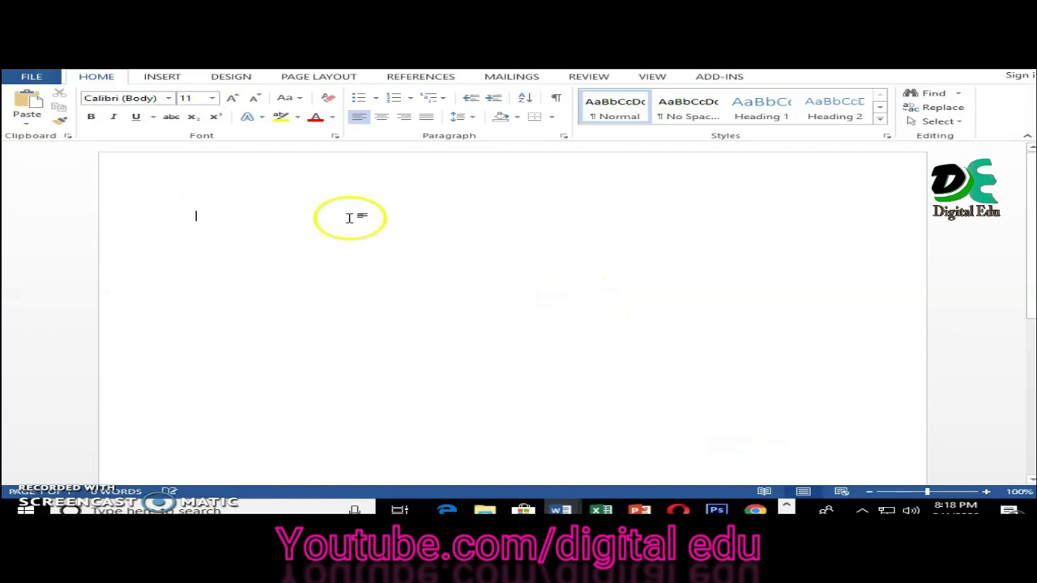
Step: Create a third blank document, Document3, through FILE > New
click(29, 77)
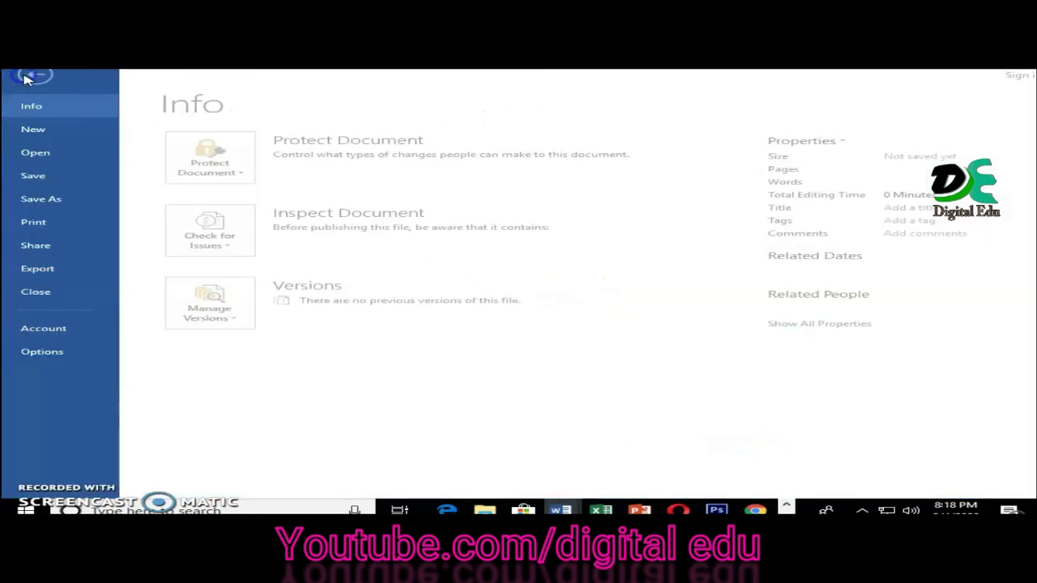
click(45, 131)
click(312, 253)
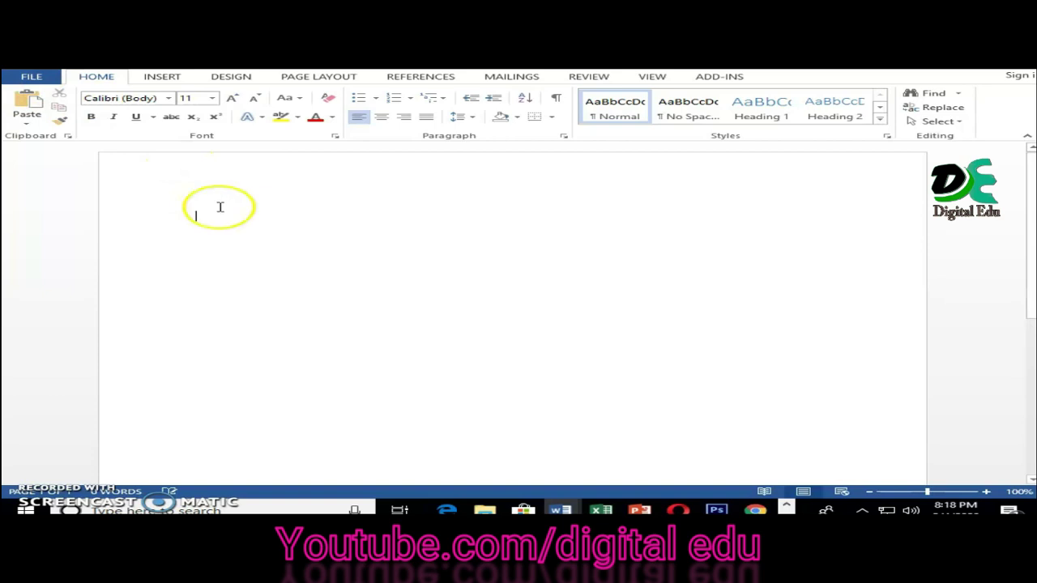
Step: Switch in turn among Document1, Document2 and Document3 using the taskbar previews
mouse_move(559, 504)
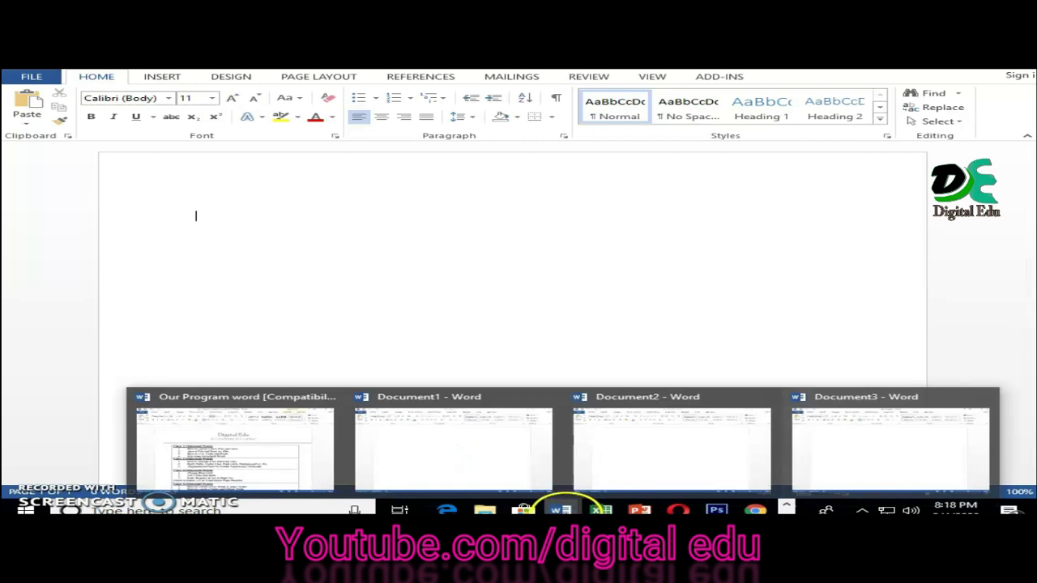
click(492, 445)
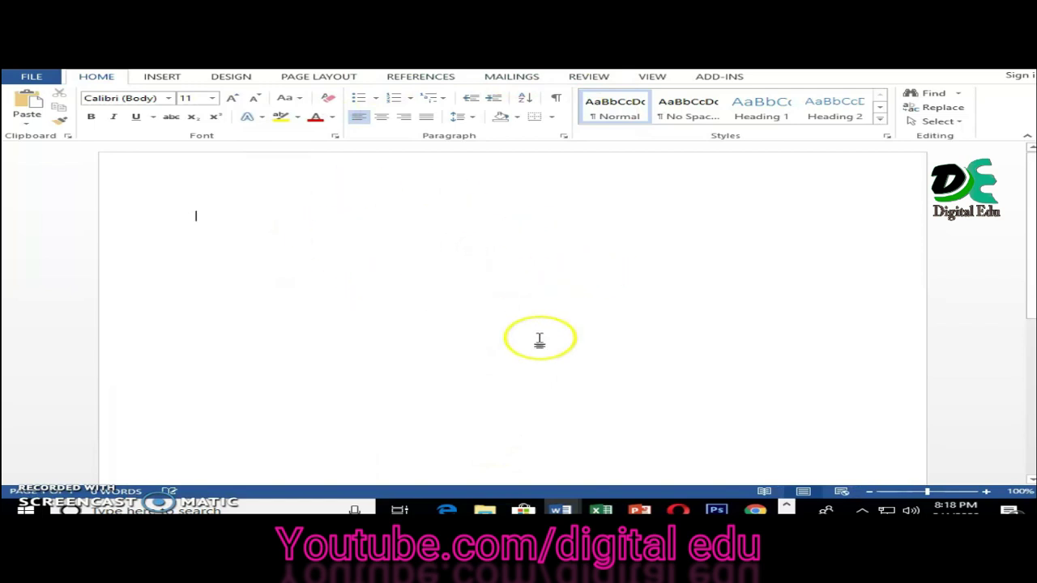
mouse_move(561, 507)
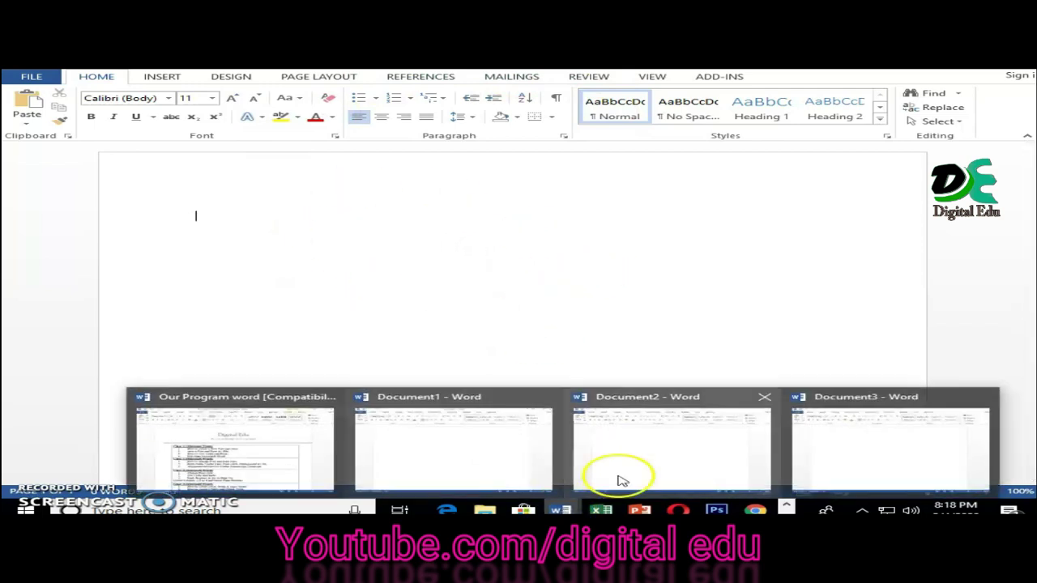
click(660, 437)
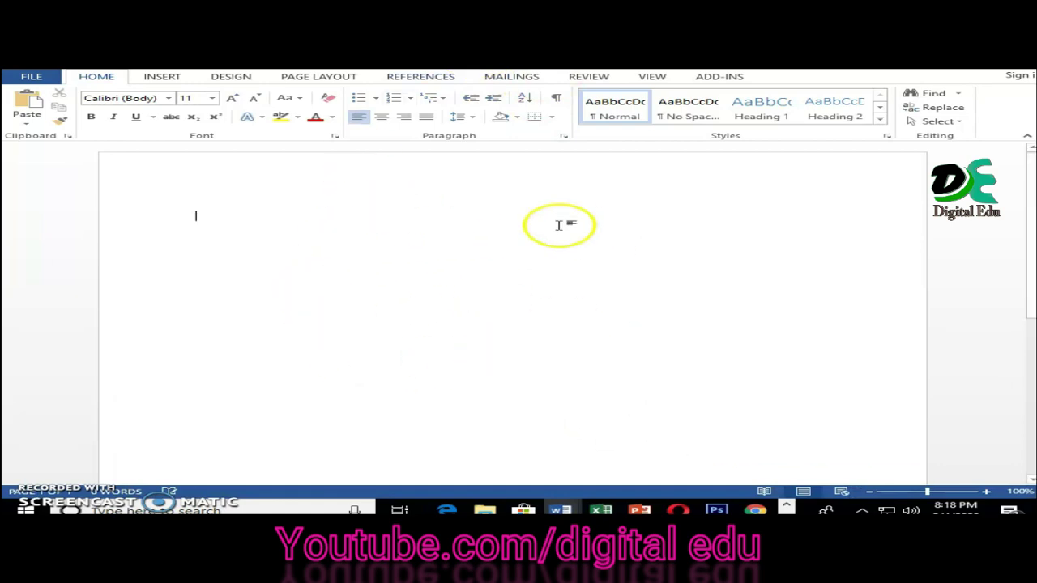
mouse_move(561, 508)
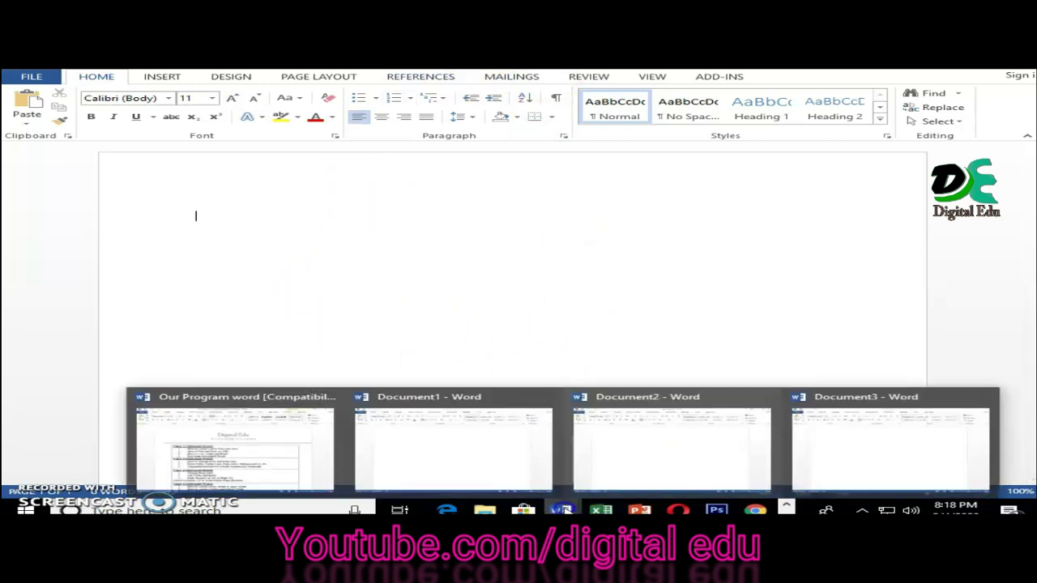
click(864, 457)
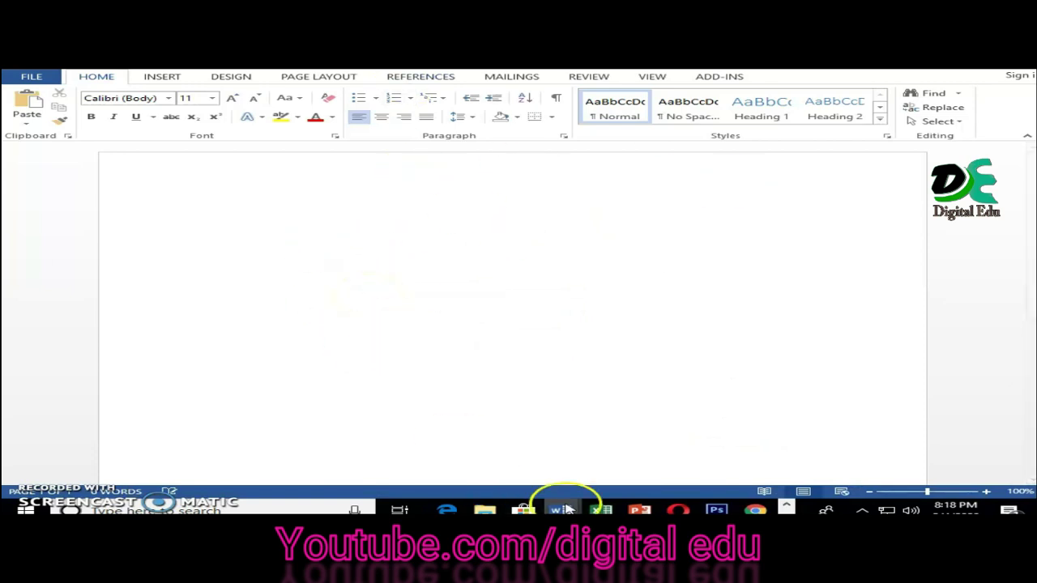
Step: Return to Our Program word and select 'and close,' in item 1
mouse_move(567, 509)
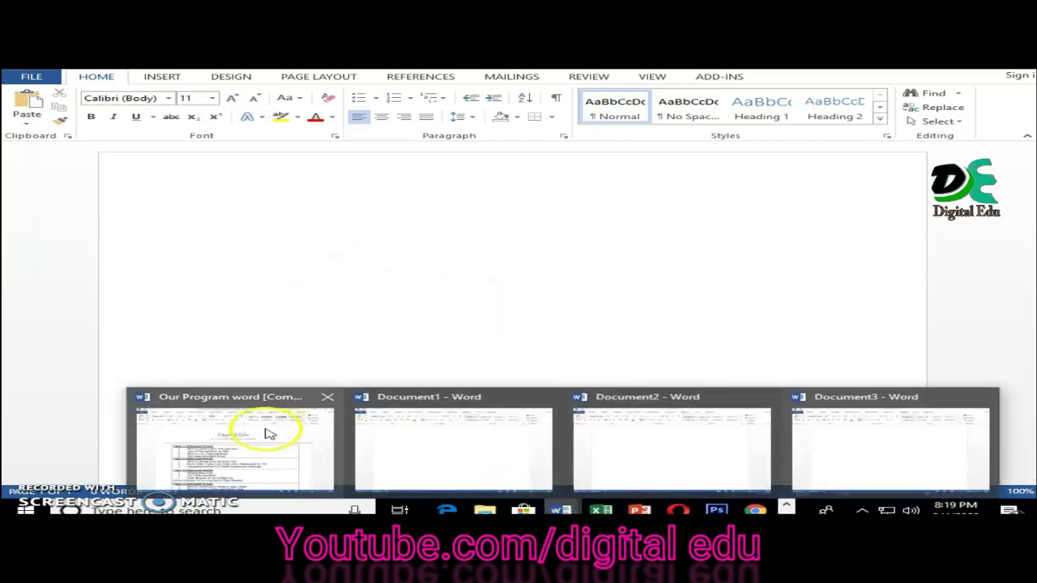
click(267, 432)
drag(466, 268, 535, 273)
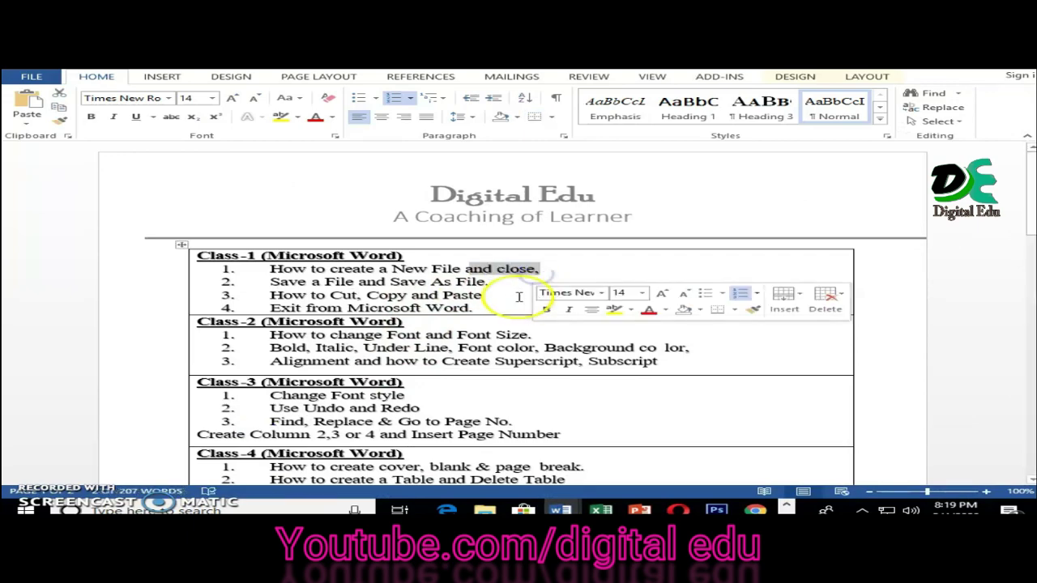
Step: Close blank Document3 and Document2 from the taskbar previews, leaving Document1 showing
click(509, 294)
click(1022, 57)
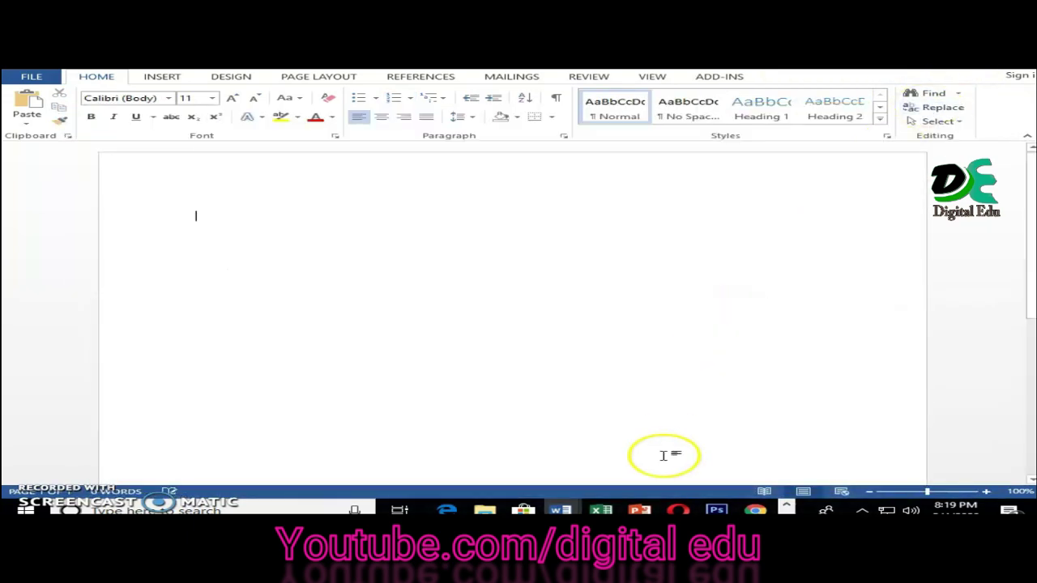
mouse_move(560, 508)
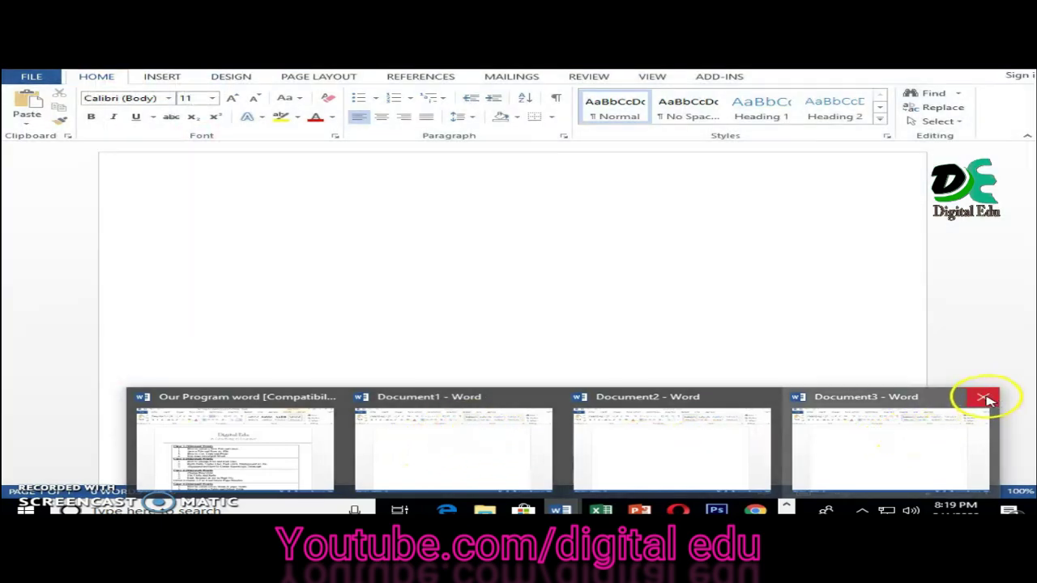
click(983, 400)
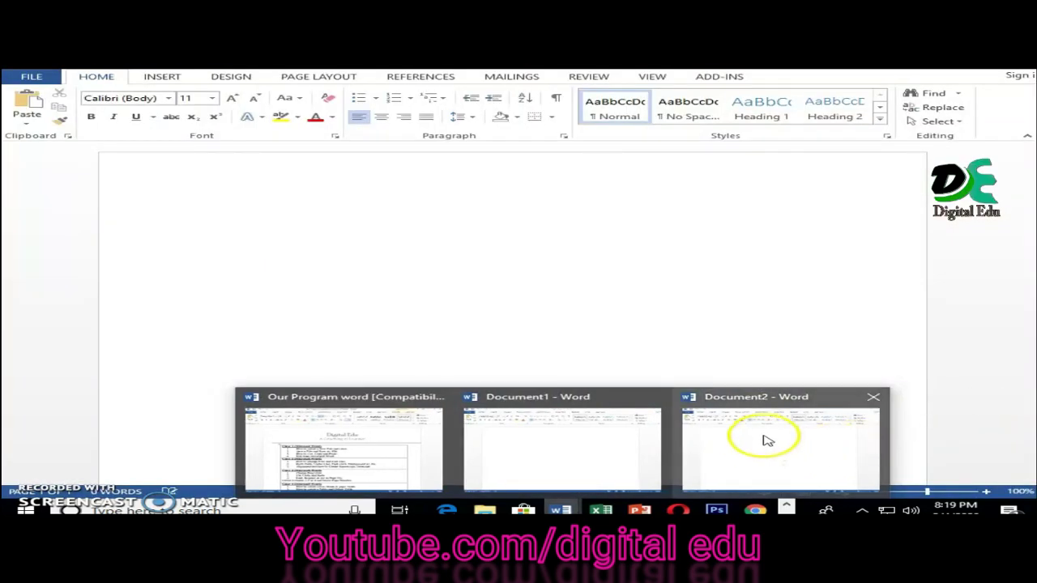
click(774, 433)
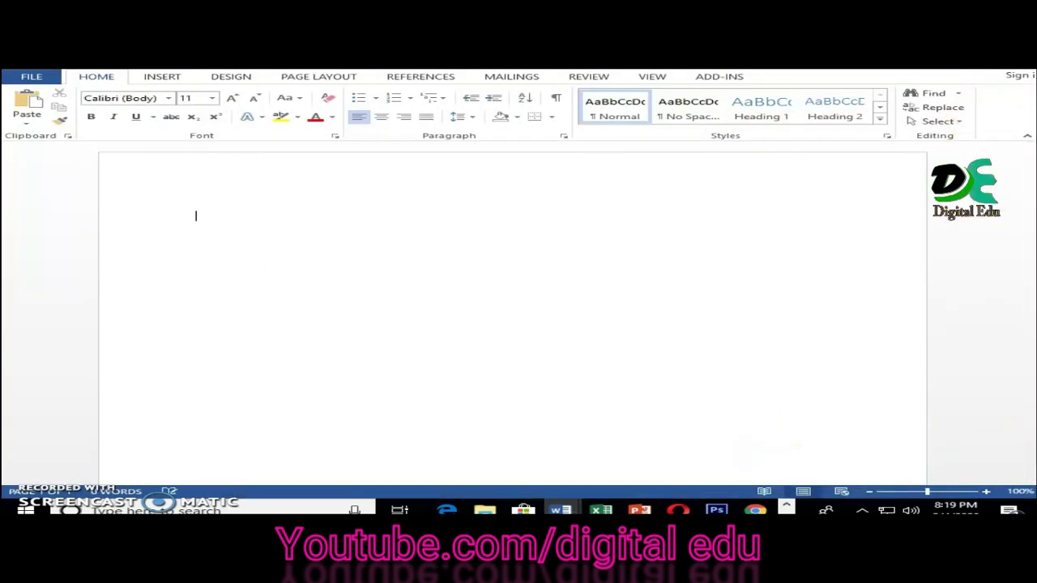
click(601, 509)
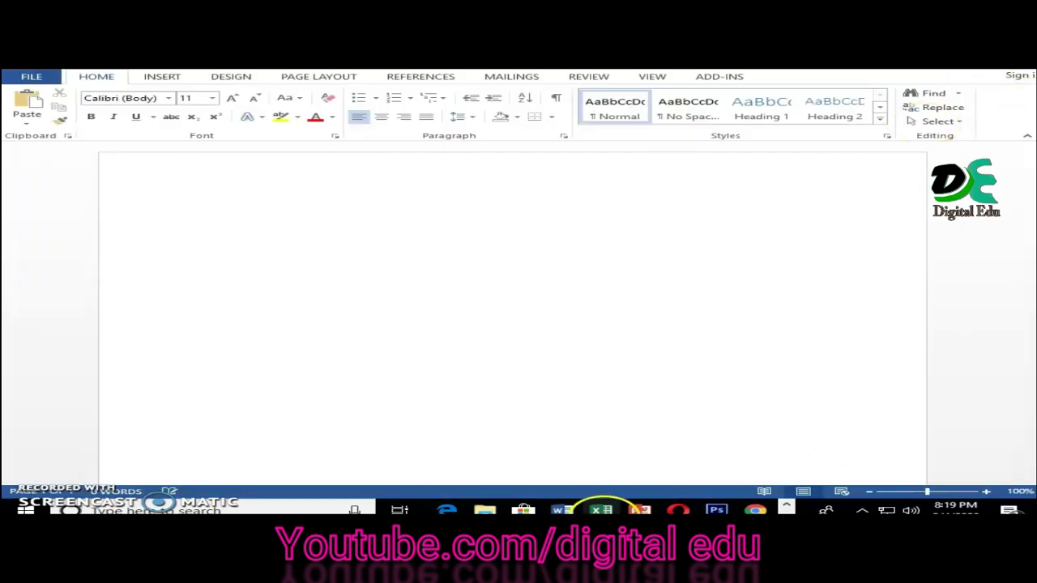
click(561, 509)
click(621, 467)
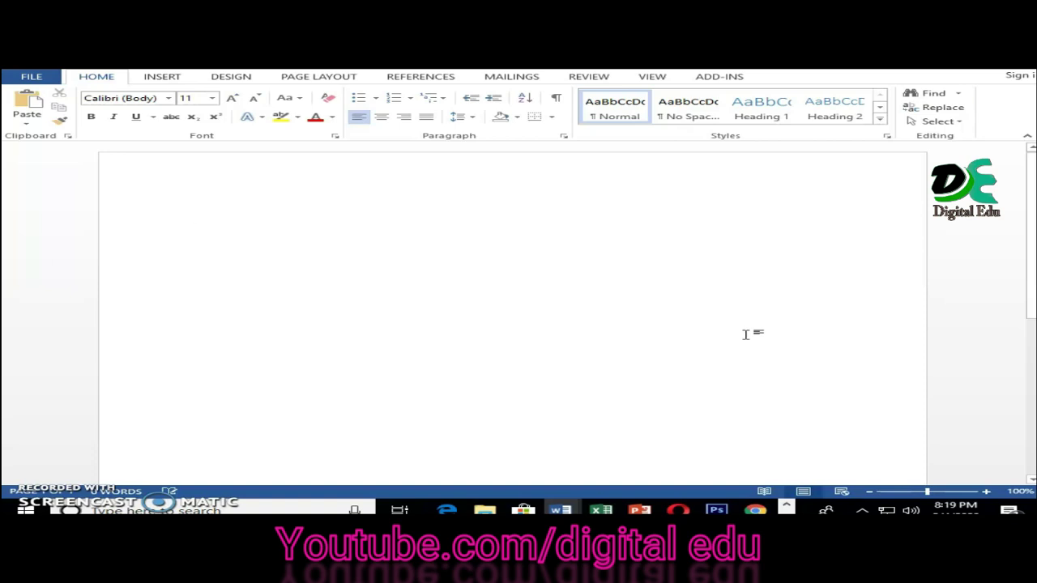
Step: Return to Our Program word and select item 2, 'Save a File and Save As File.'
mouse_move(561, 509)
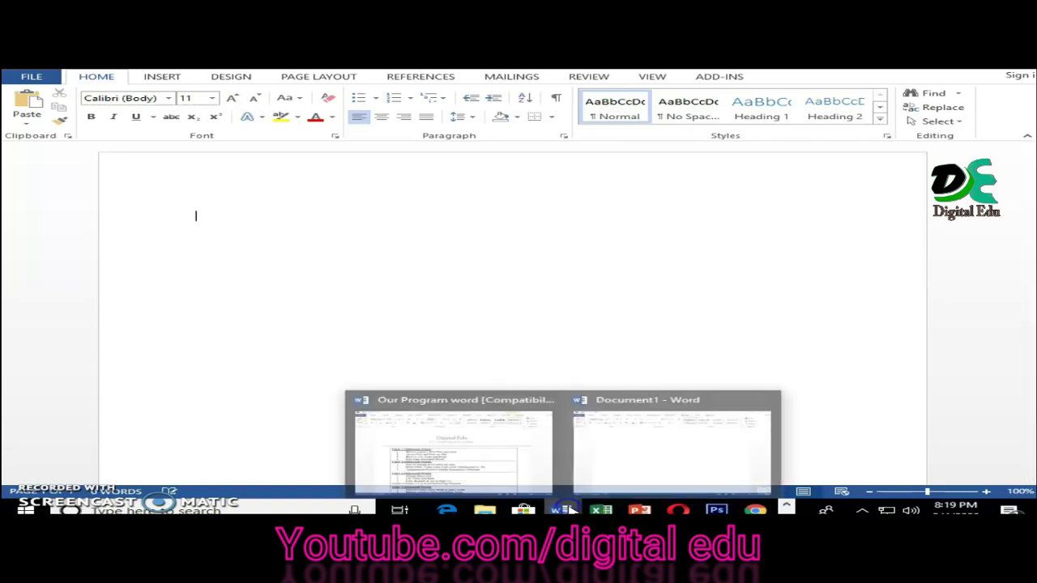
click(500, 444)
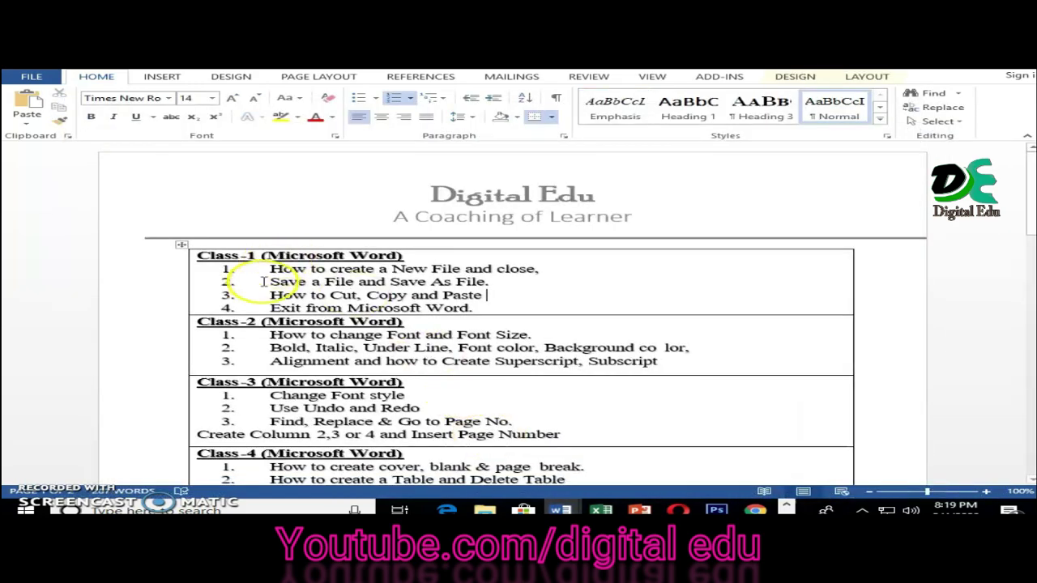
drag(268, 281, 512, 285)
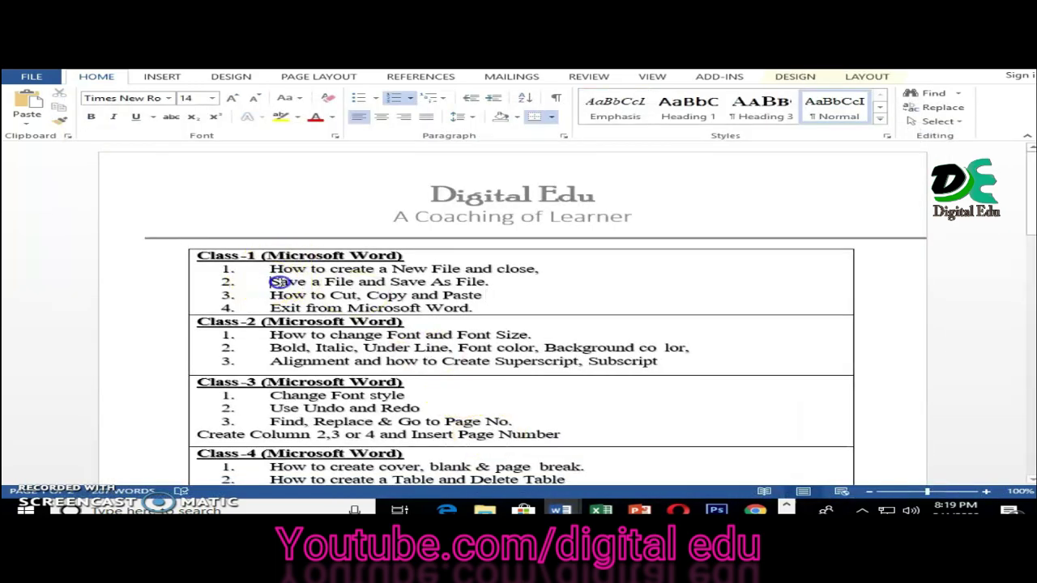
click(519, 286)
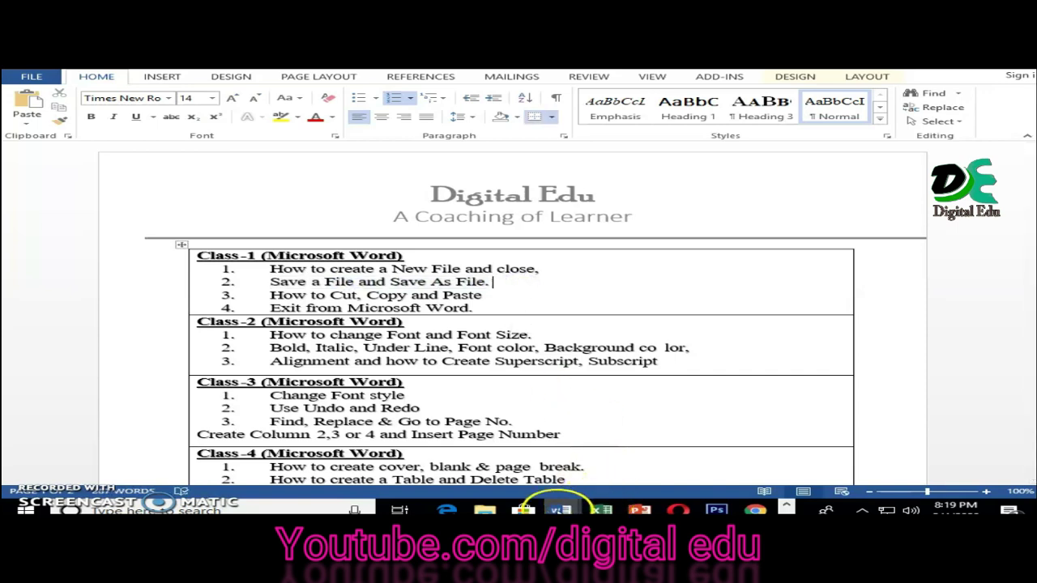
Step: Switch to Document1 and type 'Digital Edu' on its first line
mouse_move(559, 509)
click(619, 460)
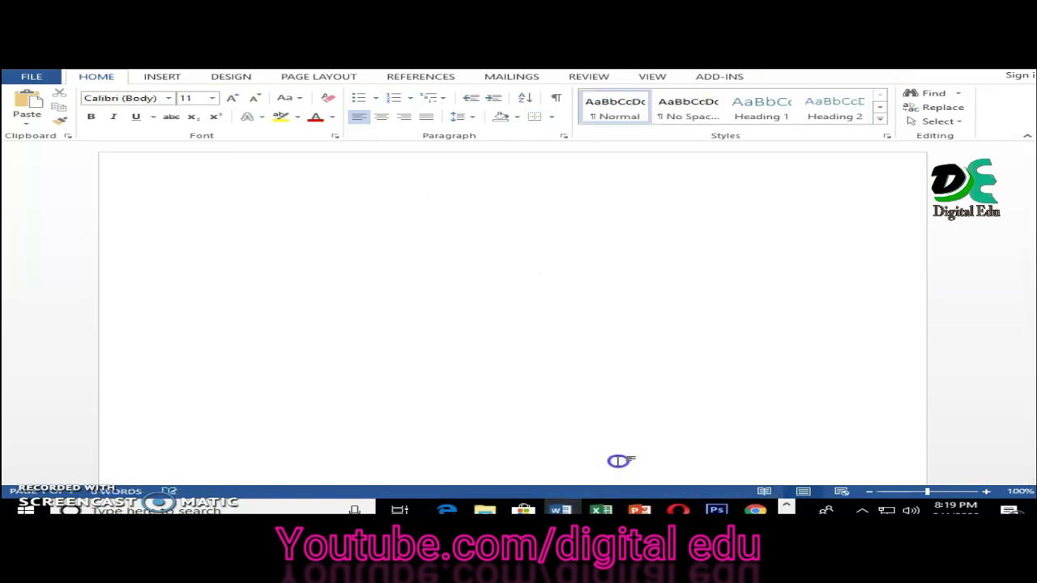
click(277, 233)
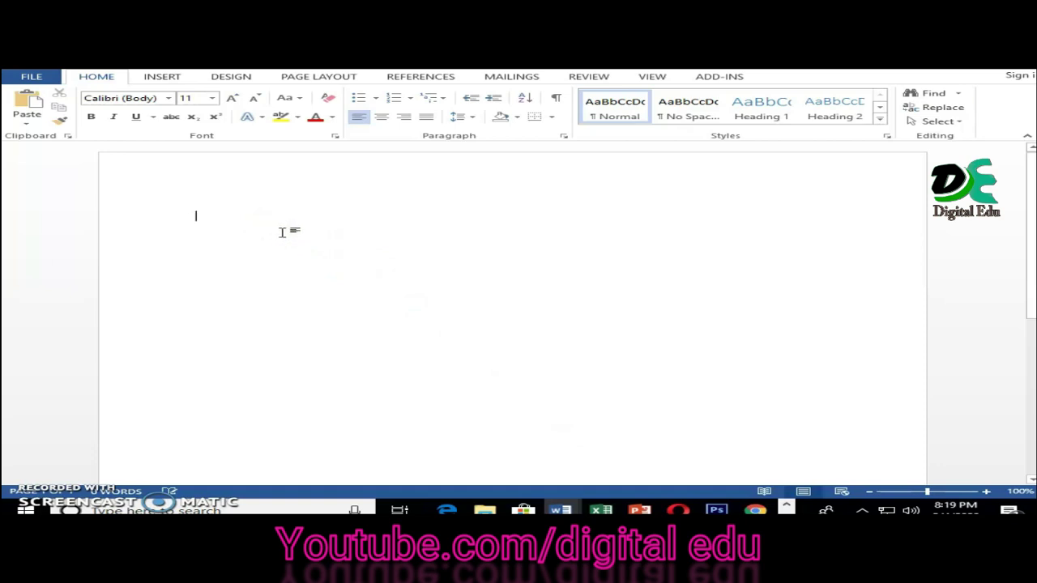
text(Dital)
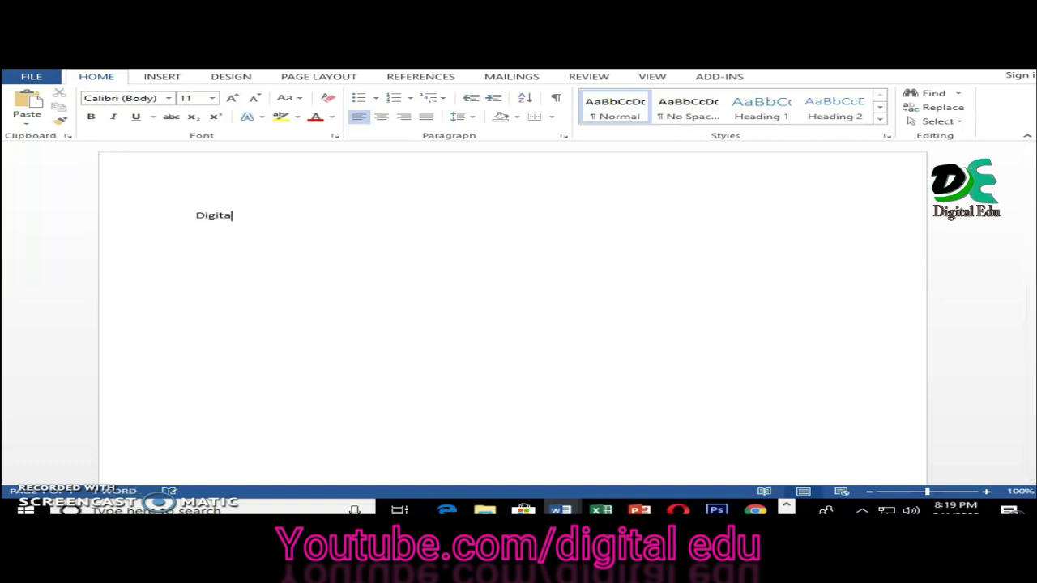
text( E)
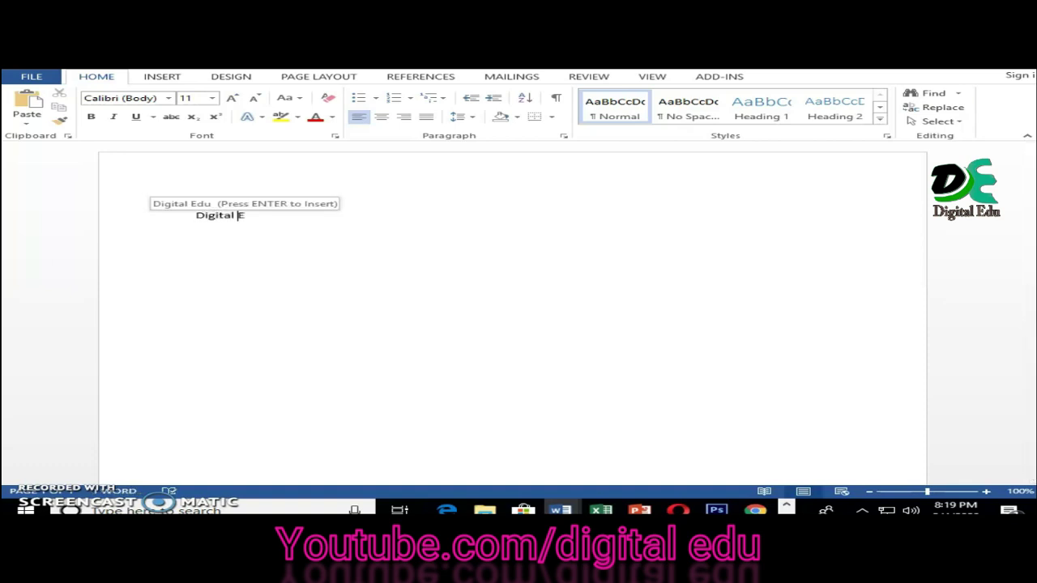
text(du)
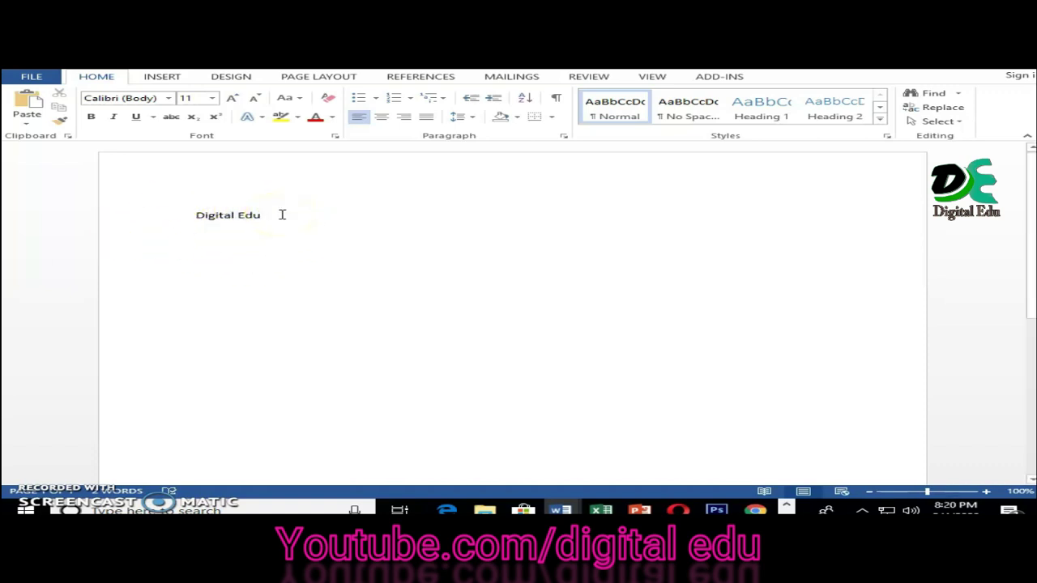
Step: Start Save As from the FILE menu and choose Computer as the location
click(33, 77)
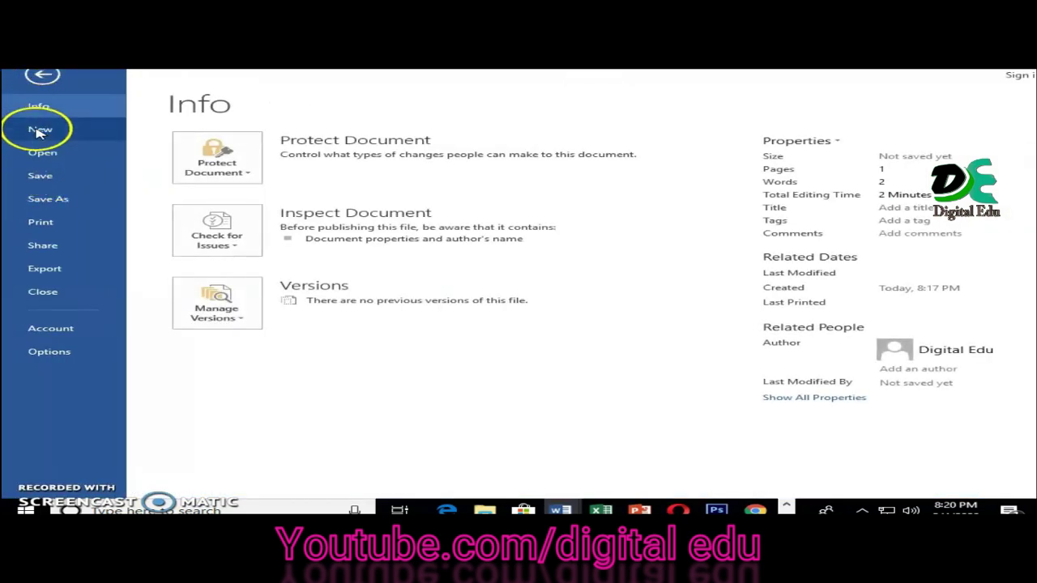
click(71, 180)
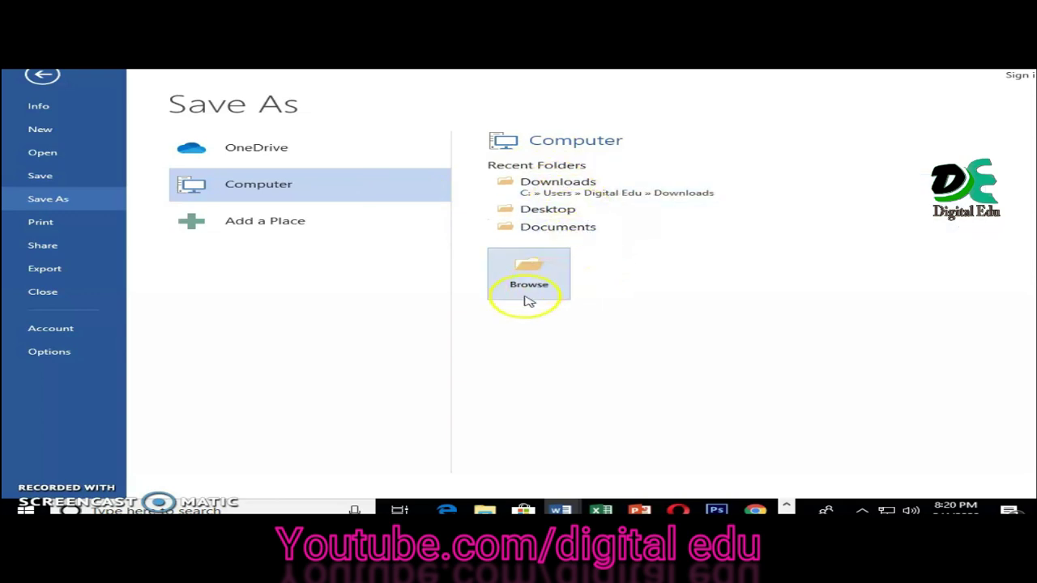
click(569, 272)
Step: Save the document to the Desktop under the file name 'Digital Edu'
click(548, 276)
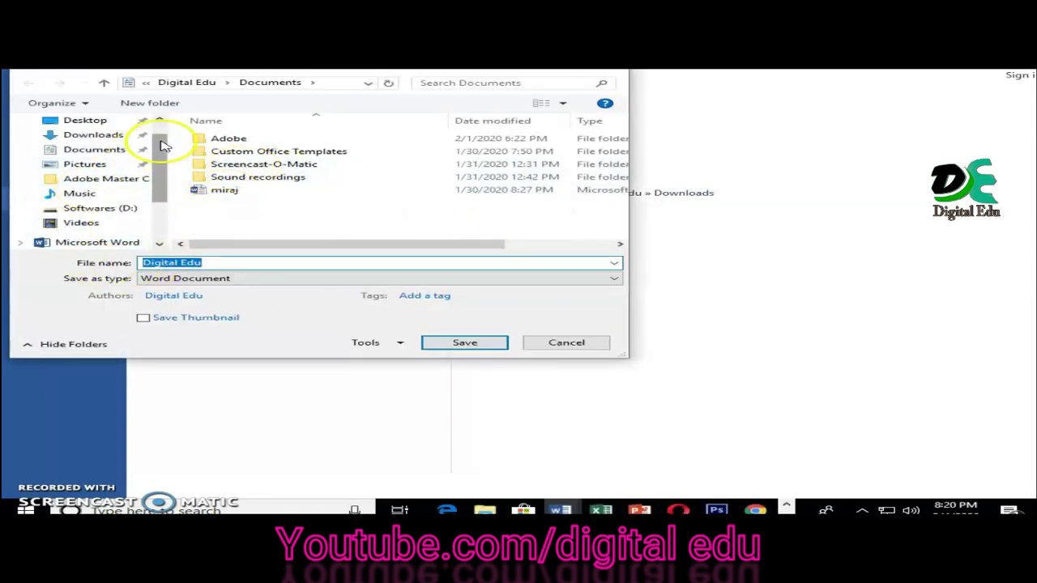
drag(154, 183, 158, 143)
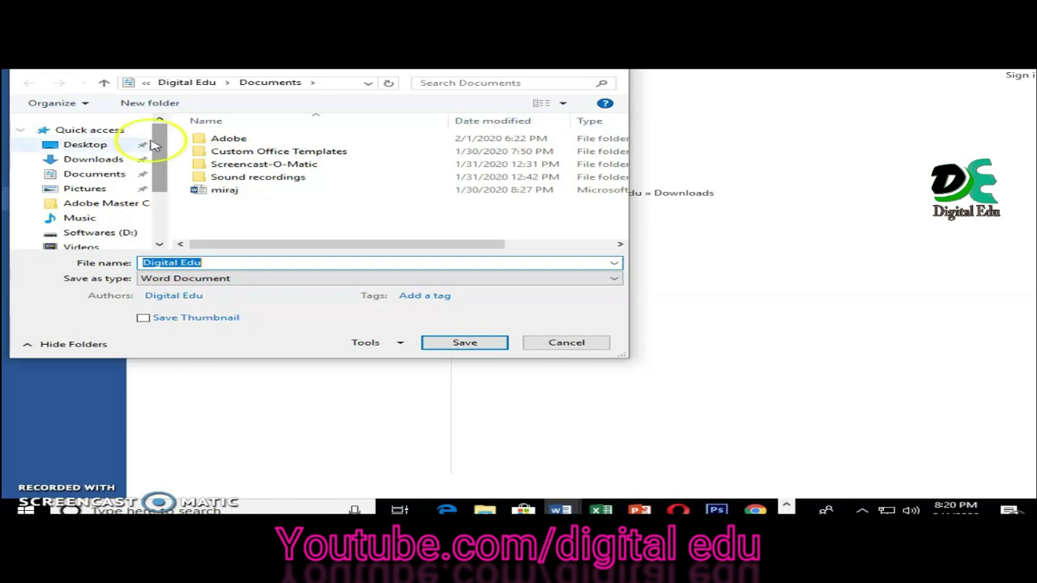
mouse_move(160, 145)
mouse_down()
mouse_move(160, 176)
mouse_move(162, 146)
mouse_up()
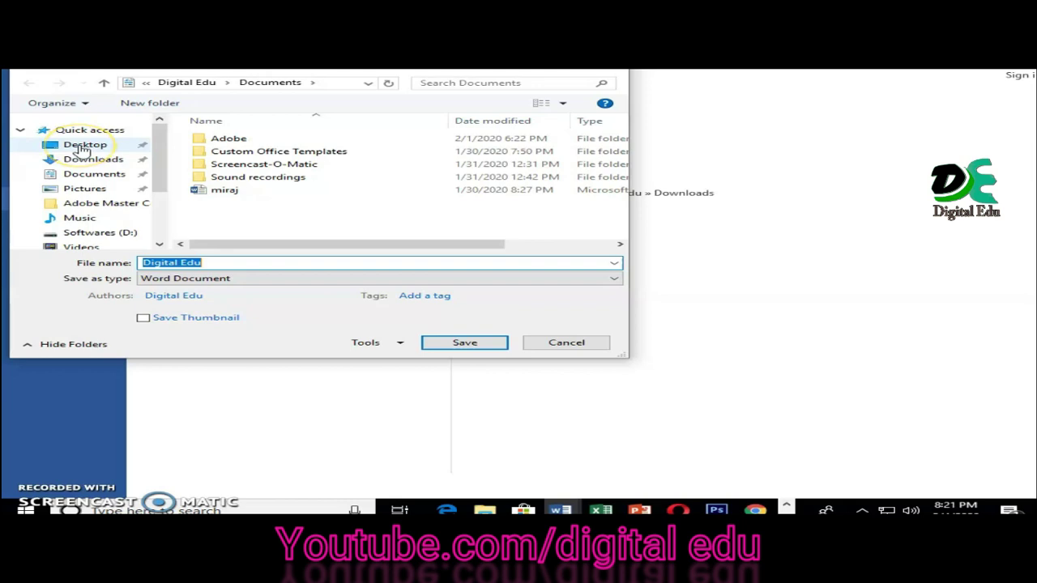
click(83, 147)
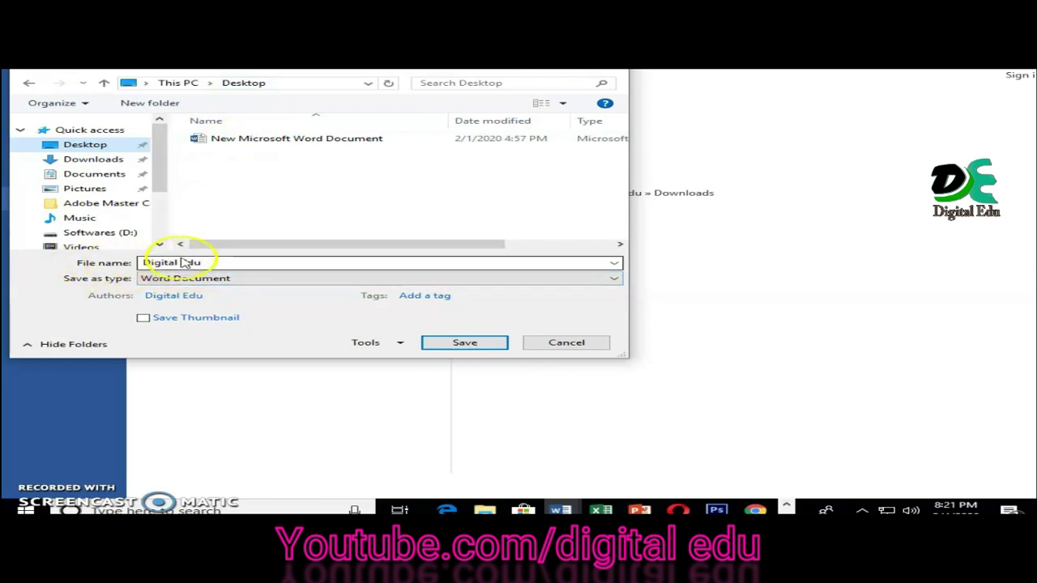
drag(145, 262, 209, 263)
click(209, 263)
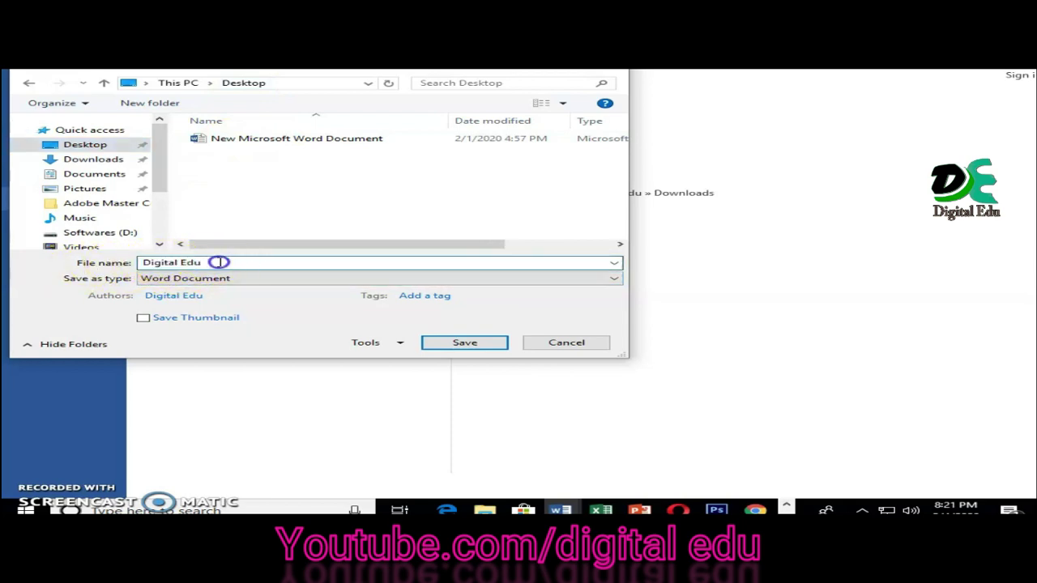
click(479, 343)
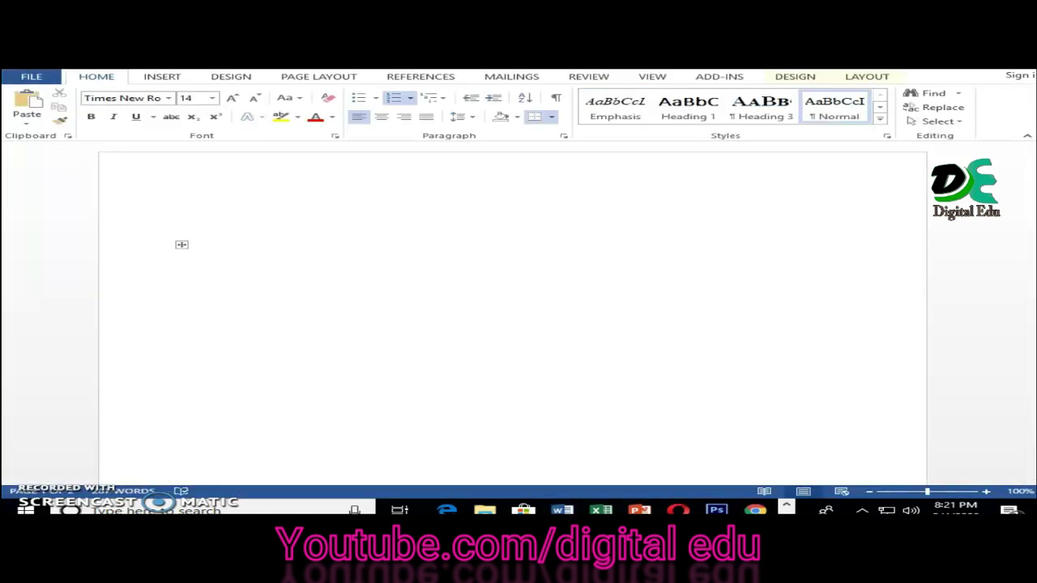
Step: Close Word and the Downloads folder window, then refresh the desktop
click(962, 64)
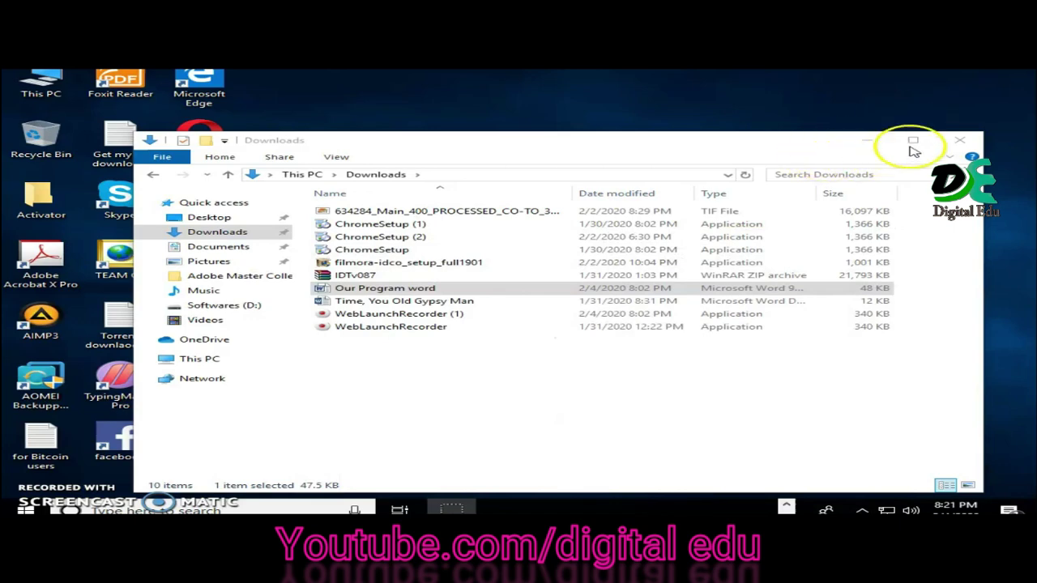
click(956, 142)
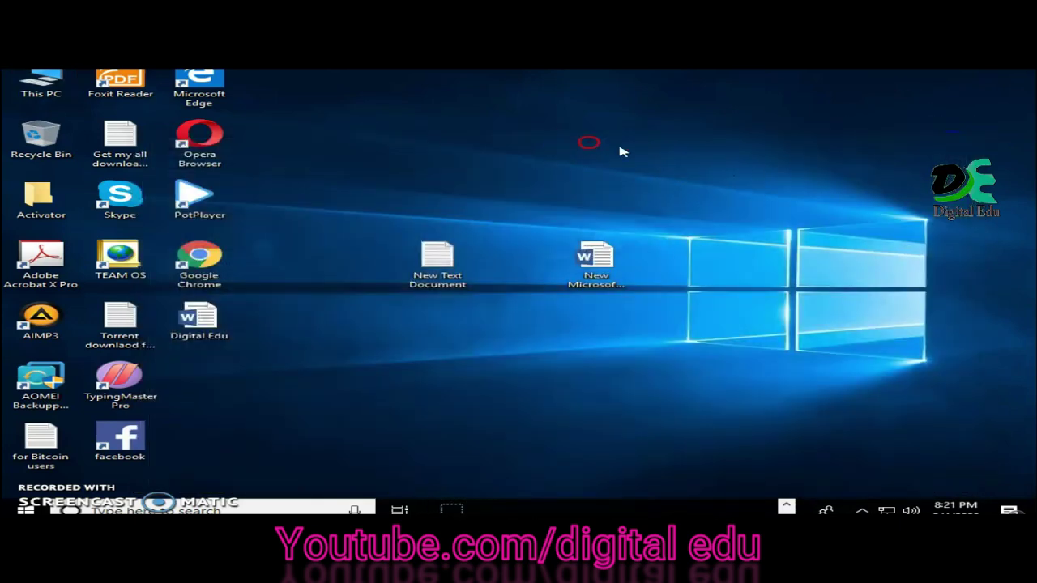
right_click(591, 141)
click(694, 197)
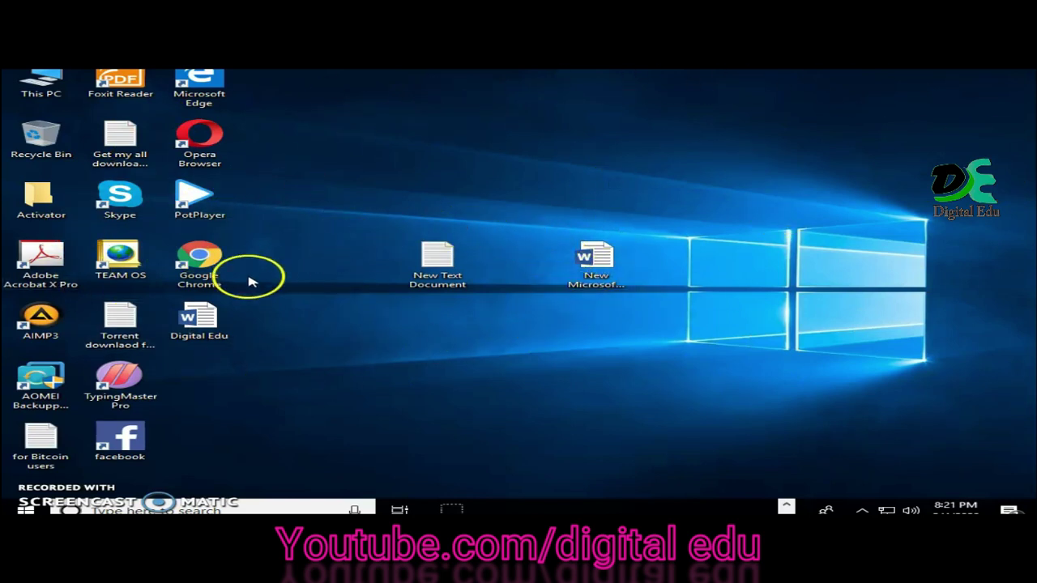
Step: Open the Digital Edu document from its desktop icon
mouse_move(215, 332)
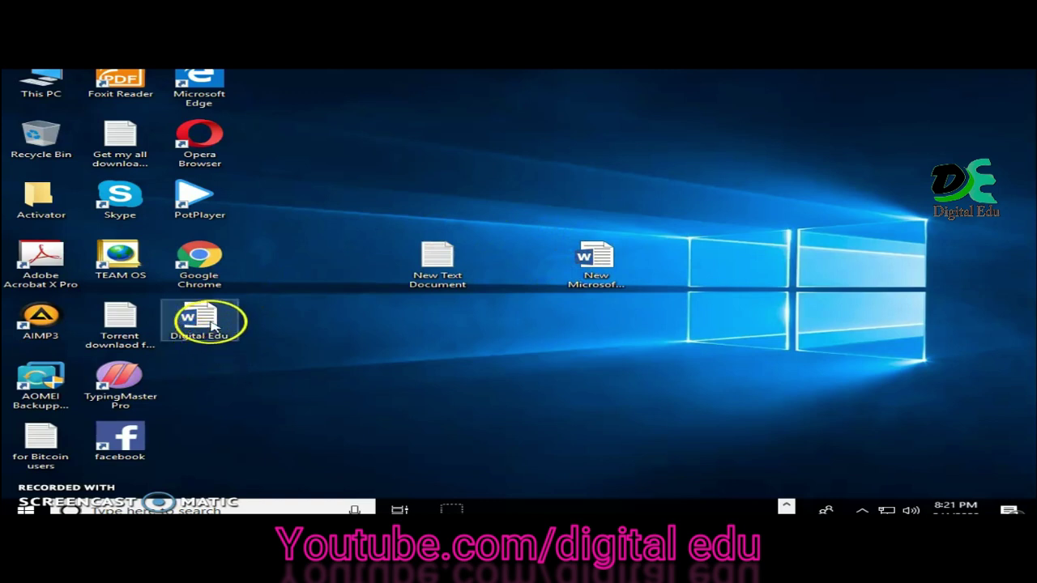
click(212, 325)
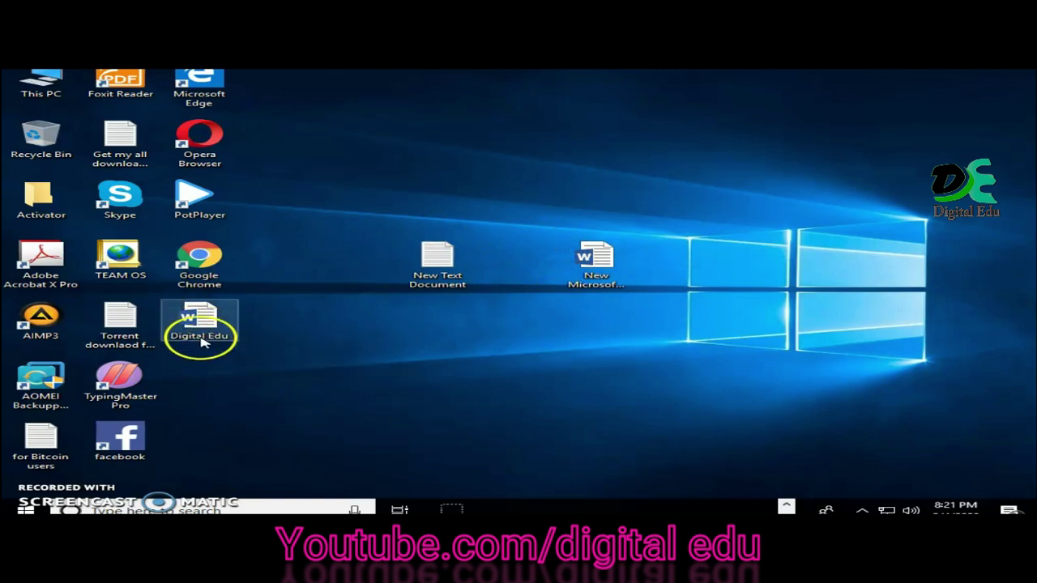
double_click(214, 323)
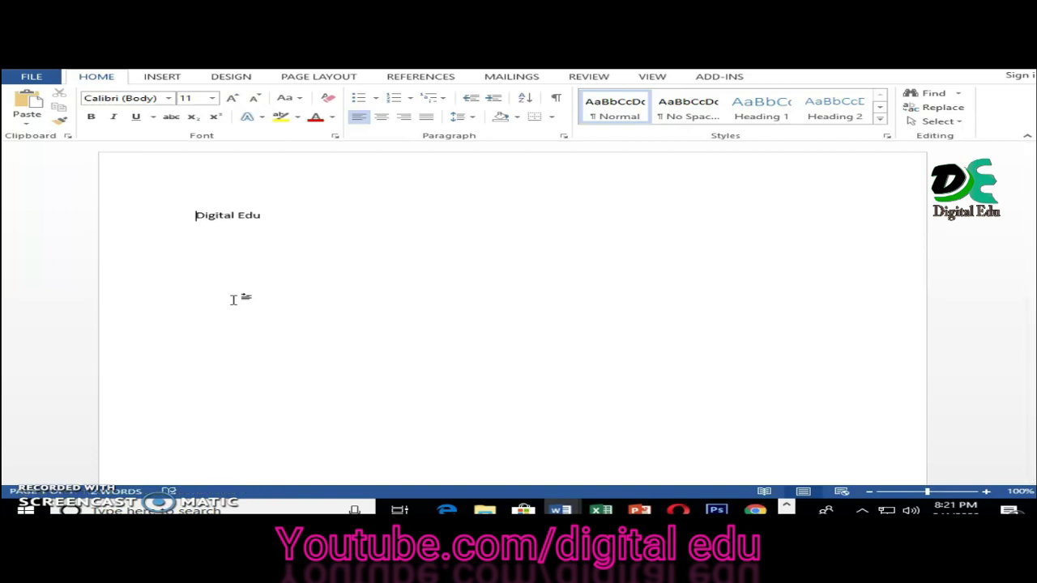
mouse_move(562, 511)
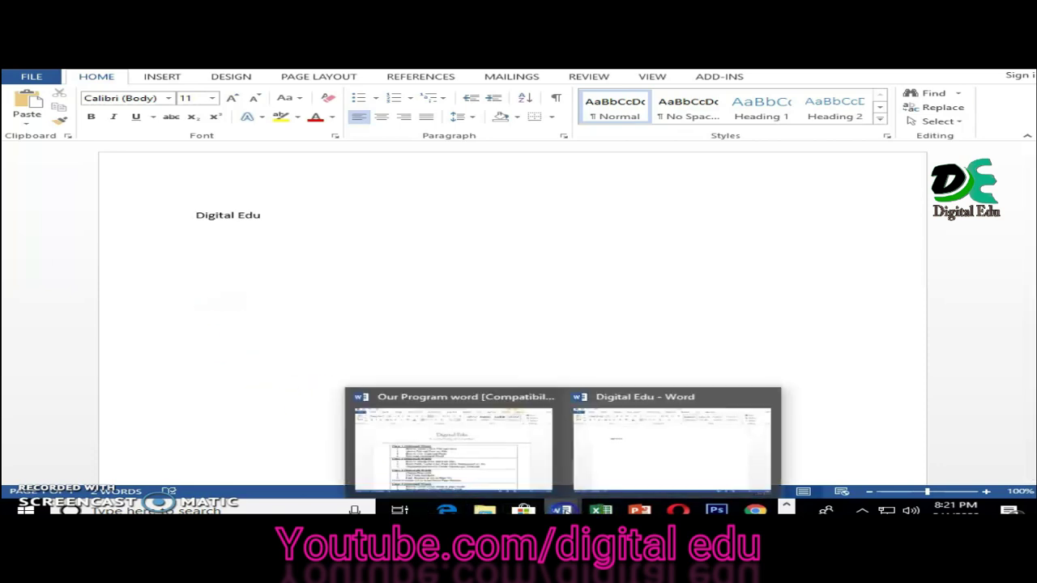
click(486, 456)
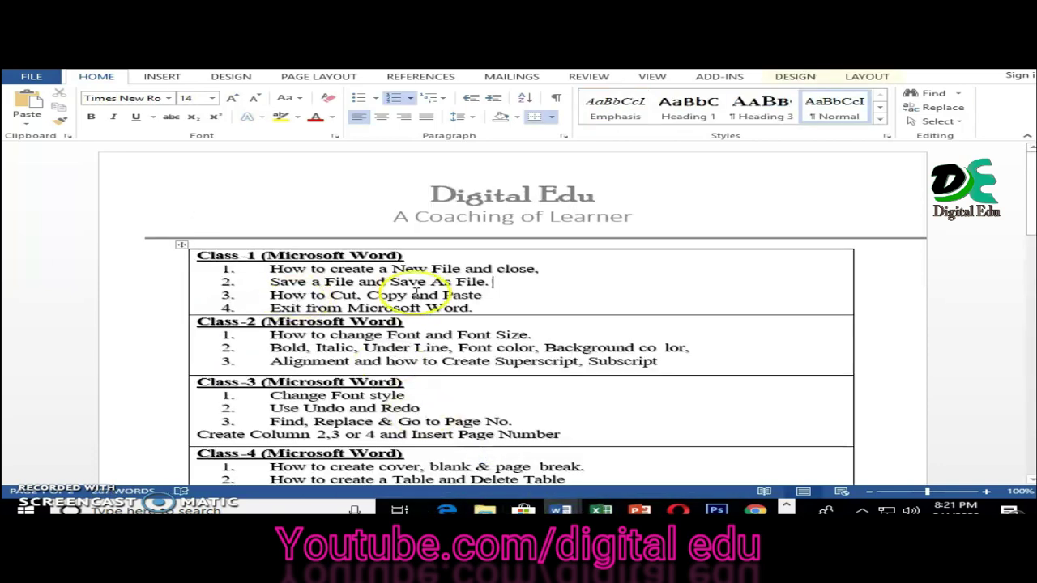
drag(359, 282, 483, 283)
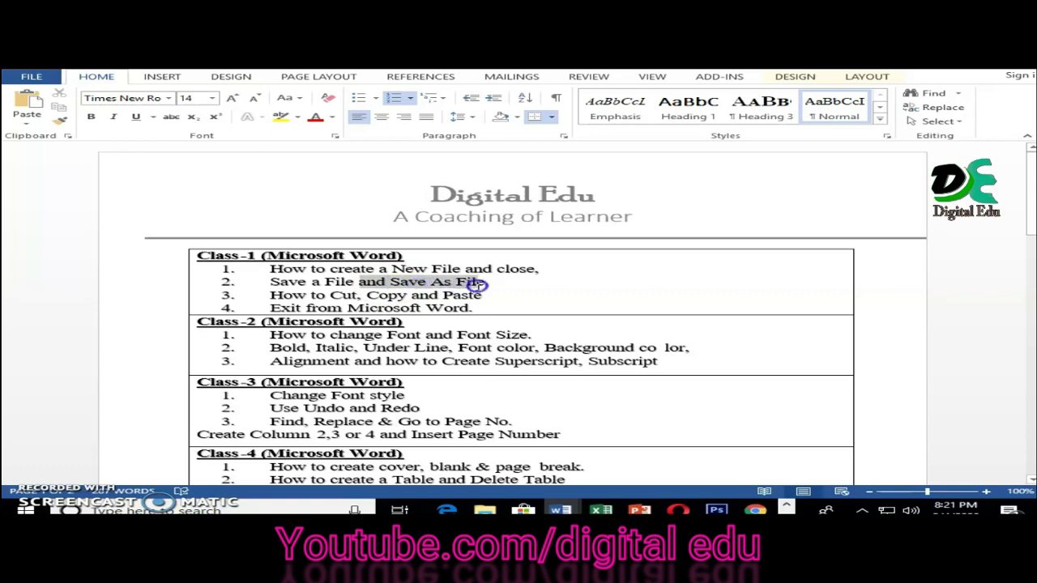
click(516, 290)
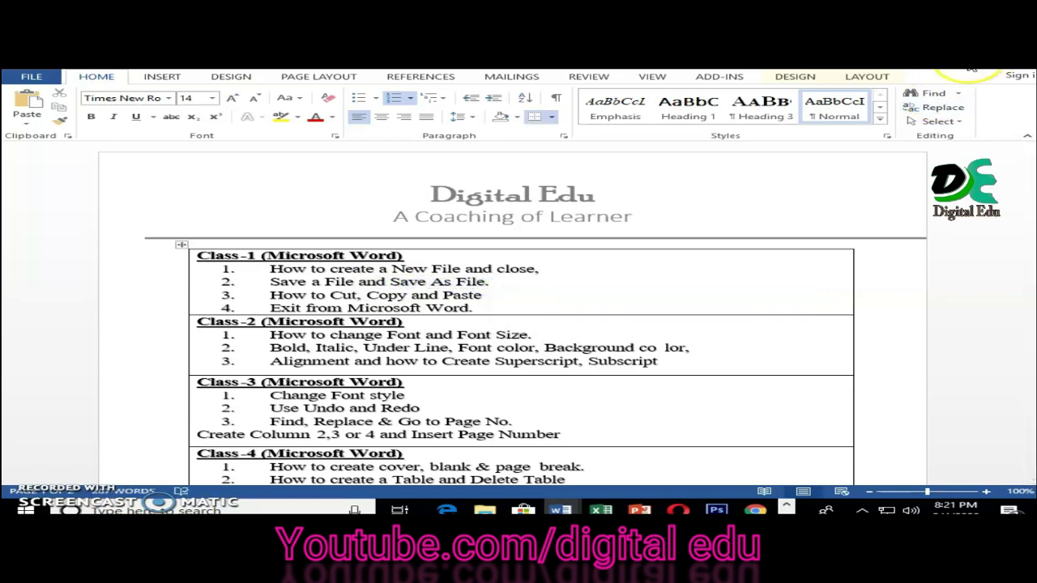
click(972, 69)
click(376, 216)
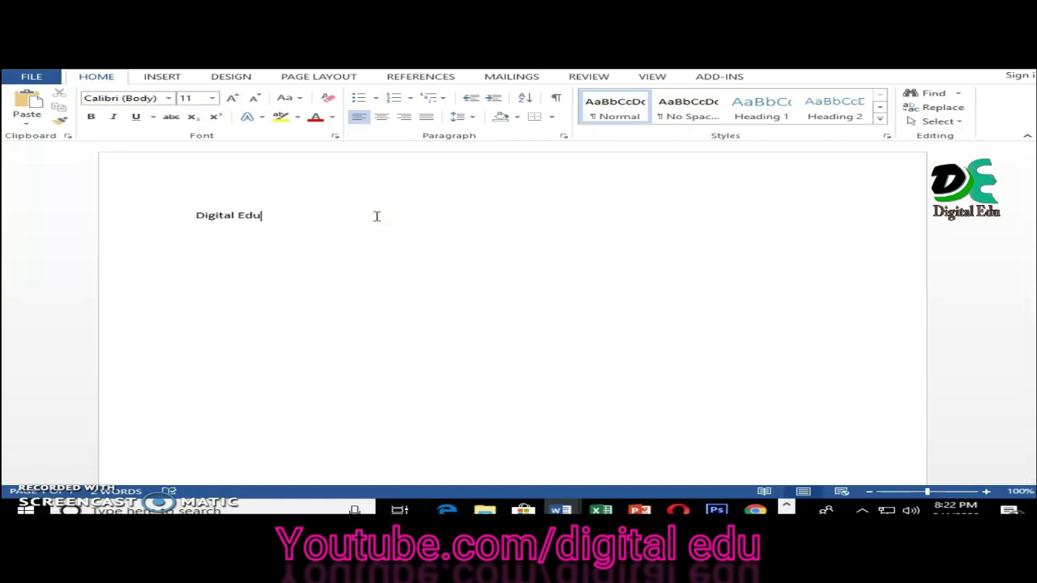
Step: Type 'A Coaching of All Learner' on a new line right after 'Digital Edu'
click(347, 212)
click(509, 75)
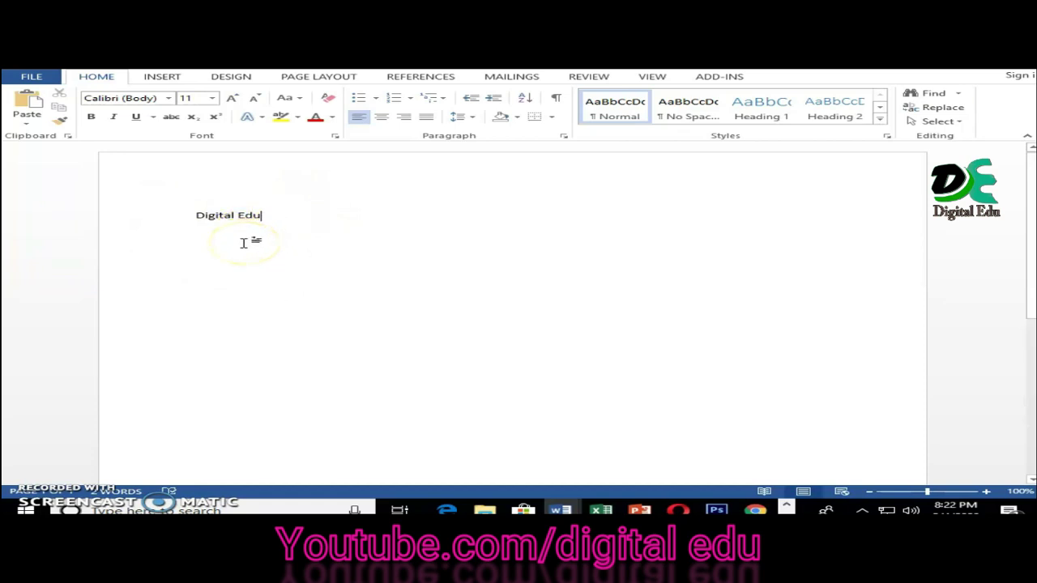
click(236, 242)
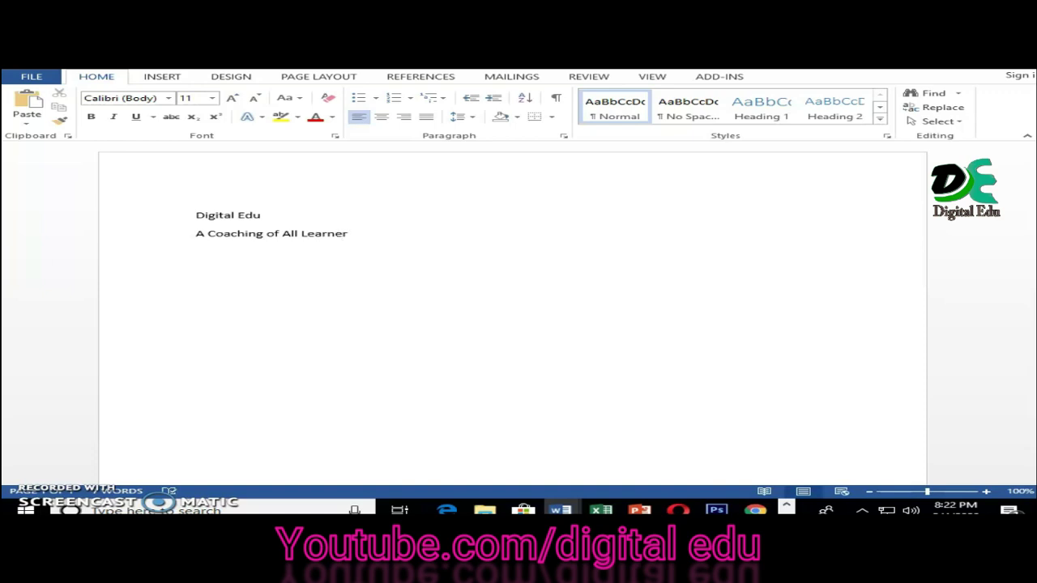
click(285, 248)
Step: Save the document as 'Digital Edu' in the Documents folder and close Word
click(31, 77)
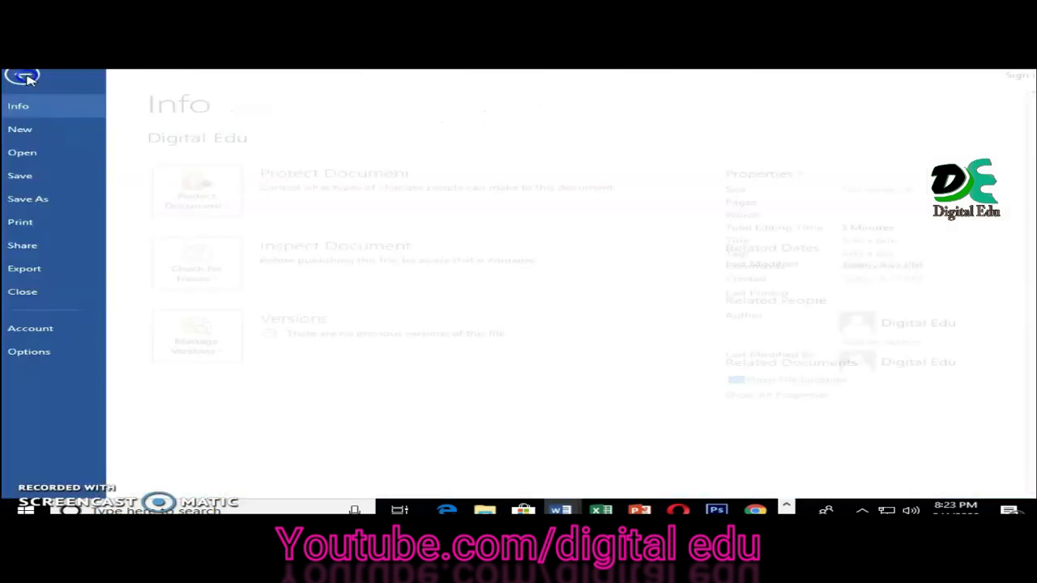
click(46, 200)
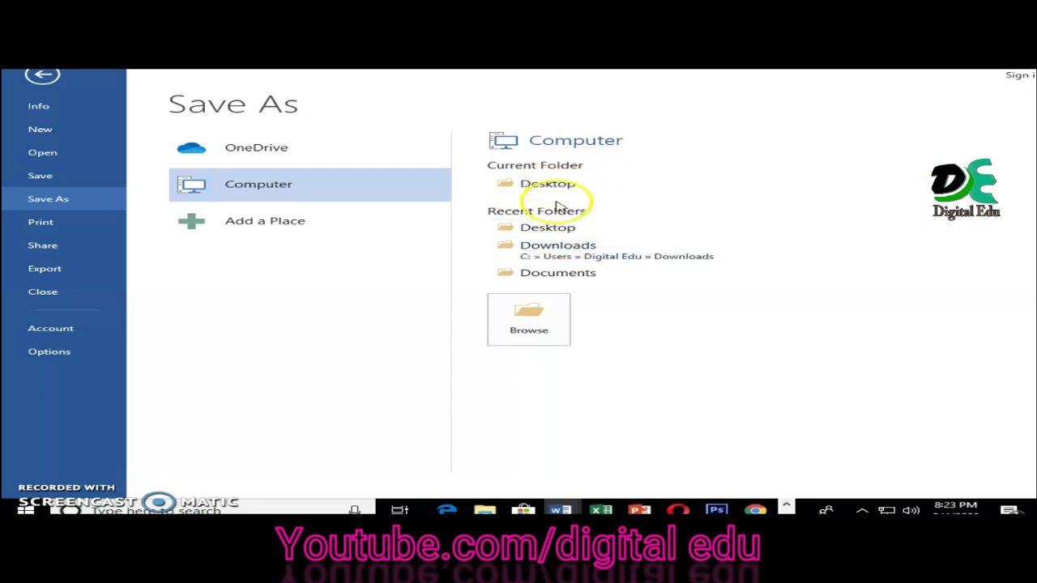
click(561, 274)
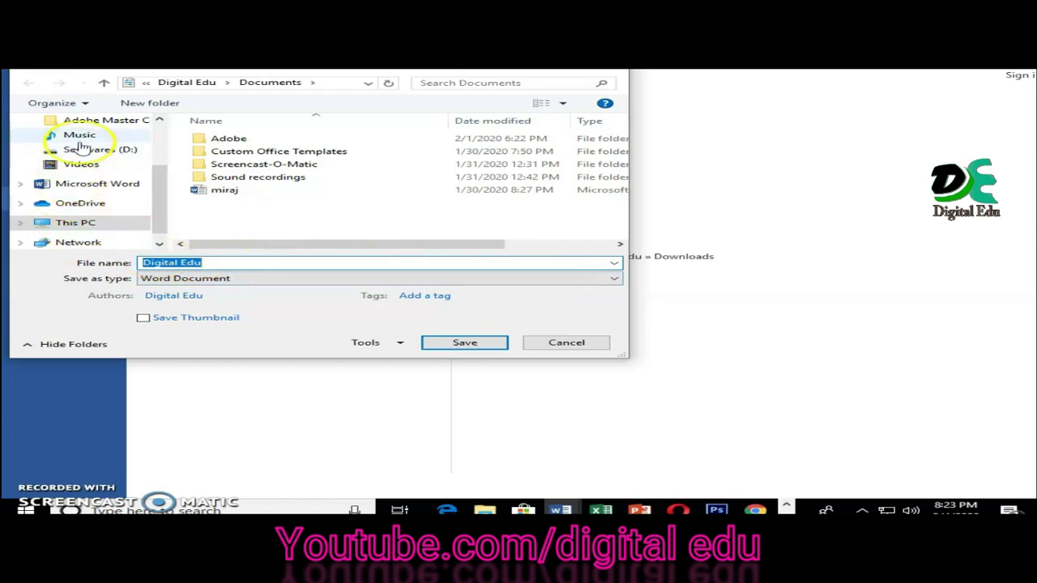
click(224, 263)
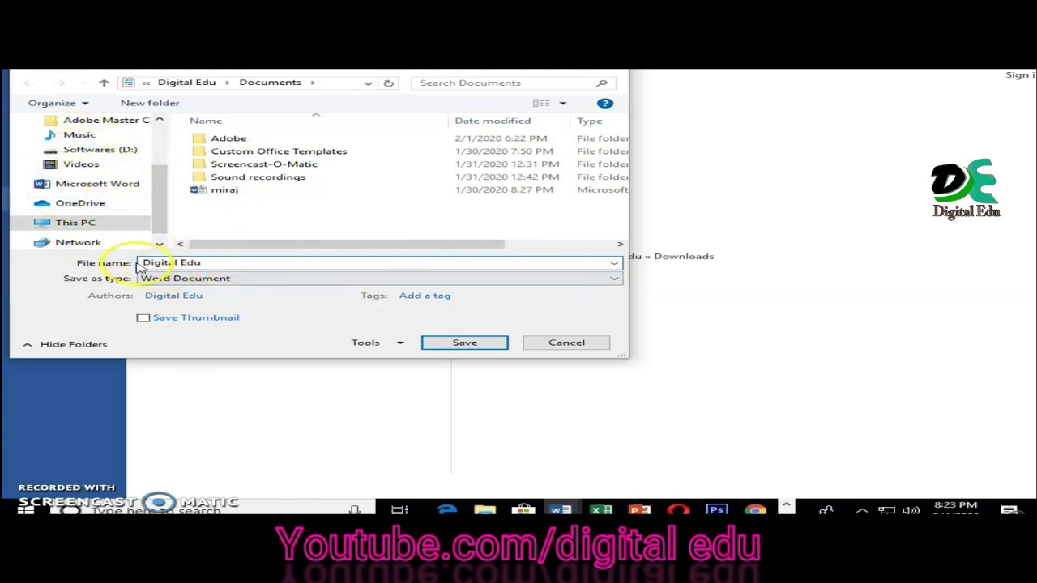
click(459, 343)
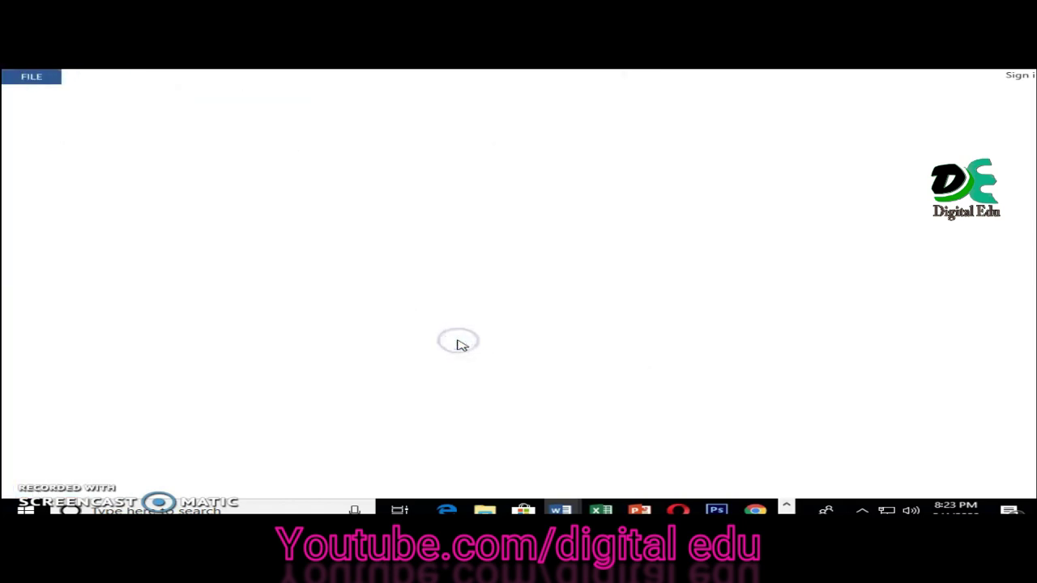
click(1022, 70)
Step: Refresh the desktop and open the Documents folder from This PC, maximized
right_click(768, 124)
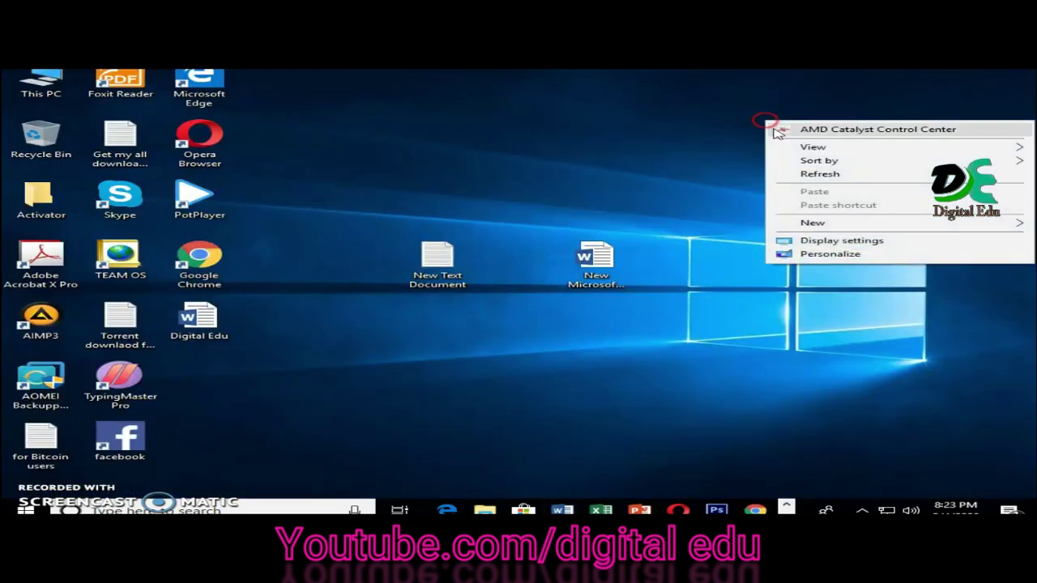
click(820, 171)
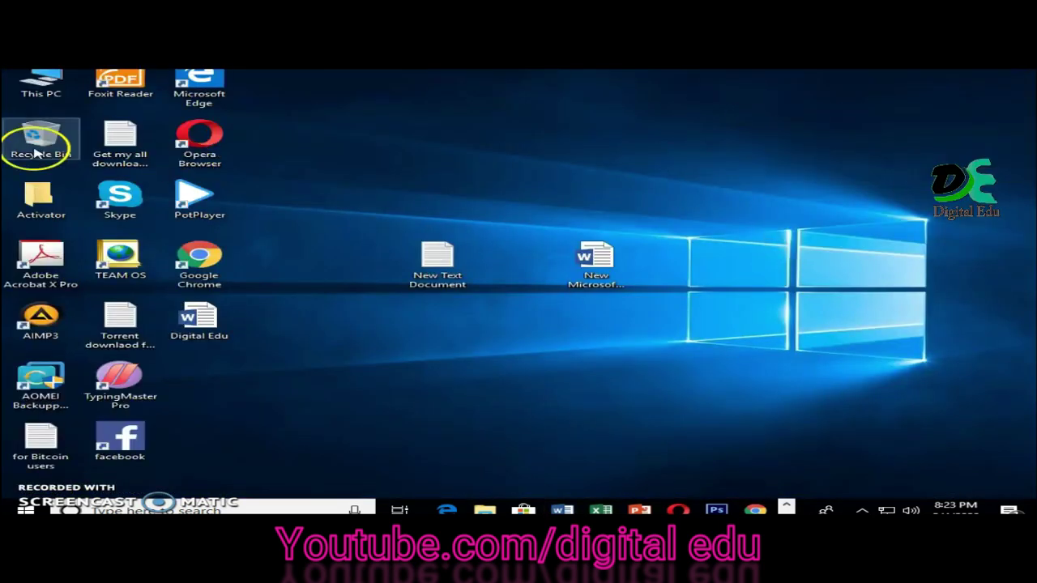
double_click(27, 92)
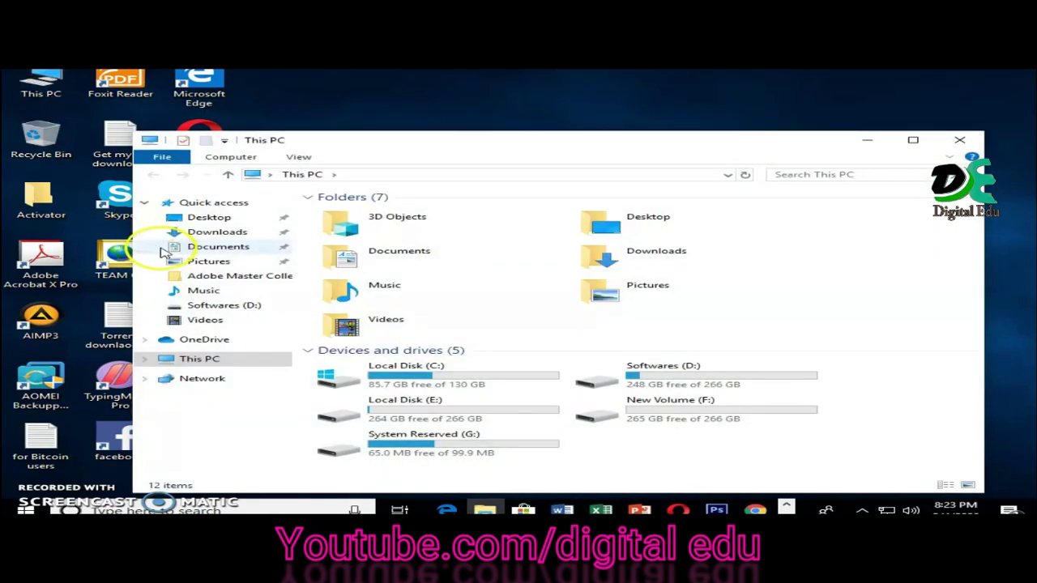
click(237, 246)
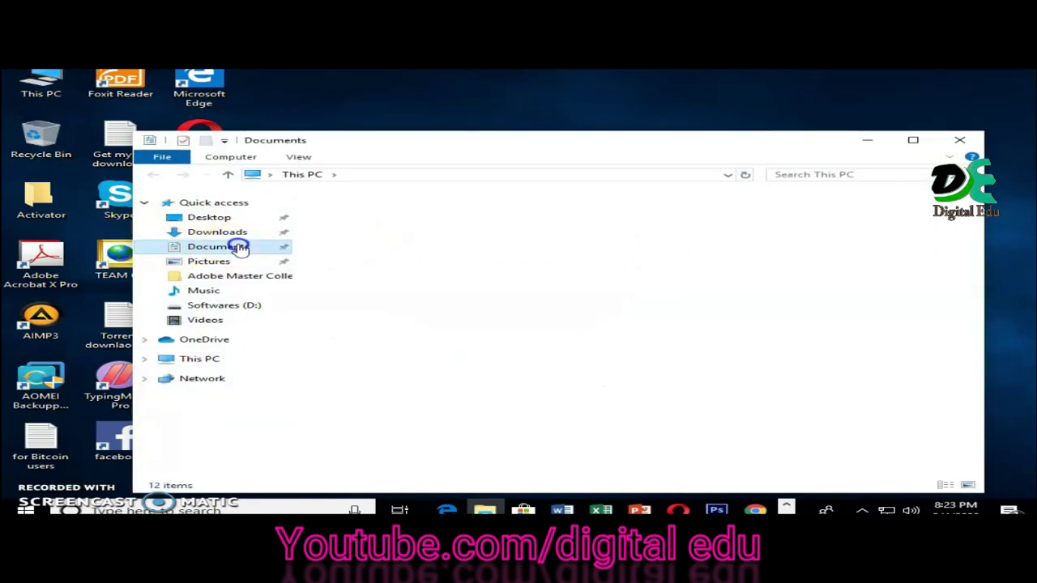
click(912, 141)
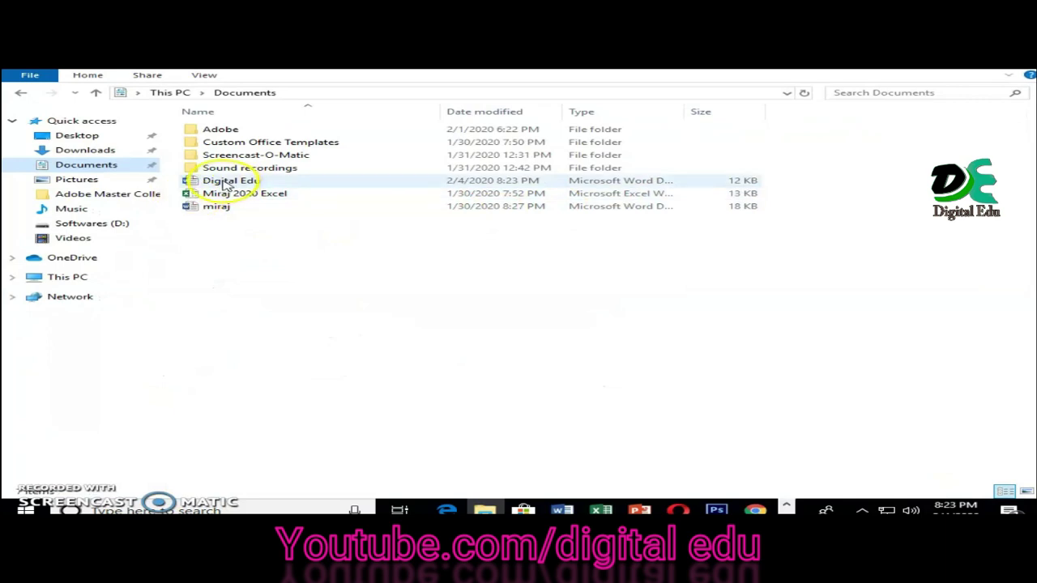
Step: Open the saved Digital Edu file and check both of its lines
double_click(300, 182)
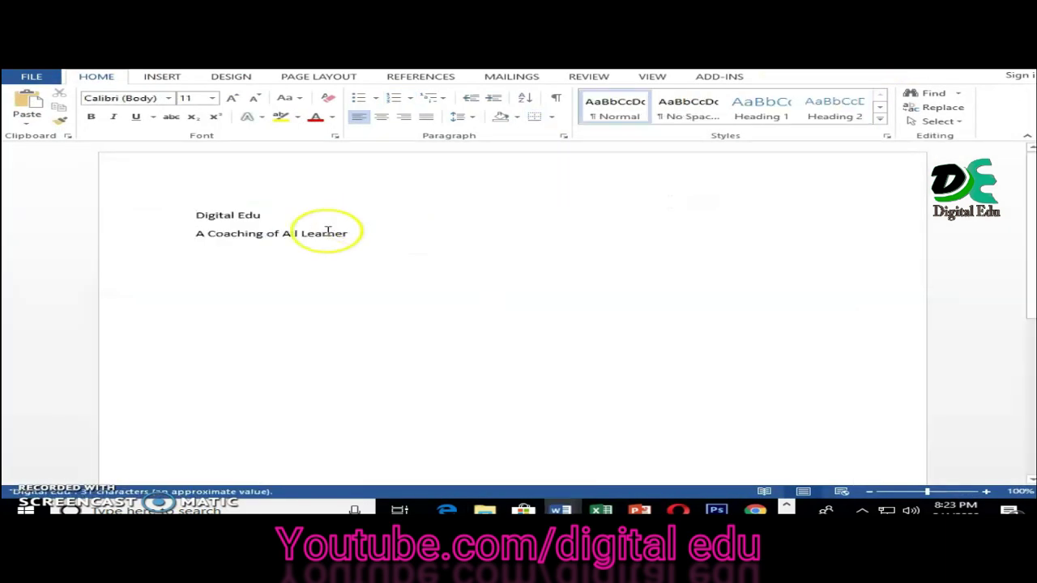
click(313, 218)
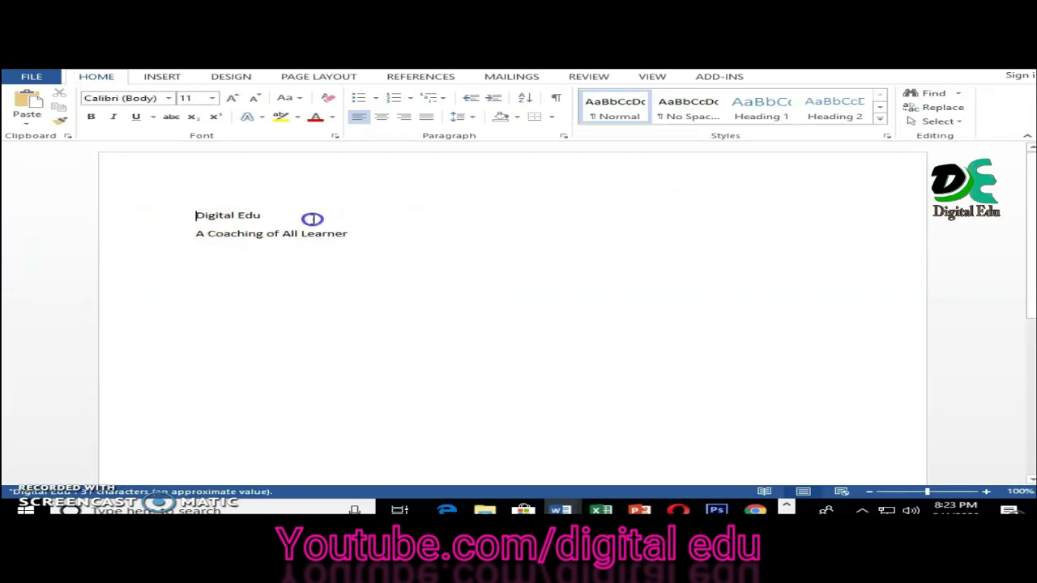
drag(195, 235, 359, 246)
click(384, 247)
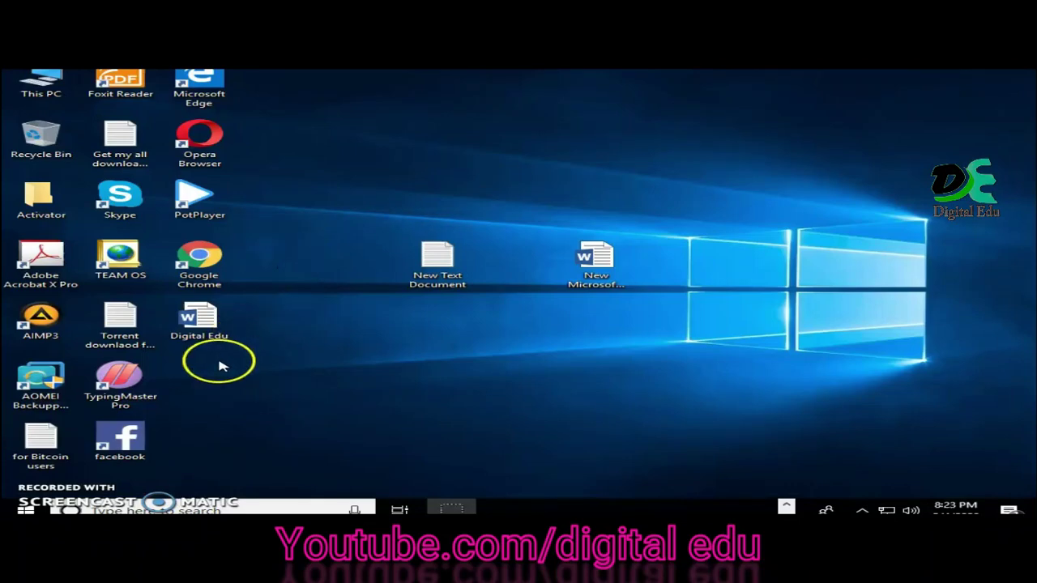
Step: Open the desktop copy of Digital Edu, which holds only the 'Digital Edu' line
click(228, 318)
double_click(226, 320)
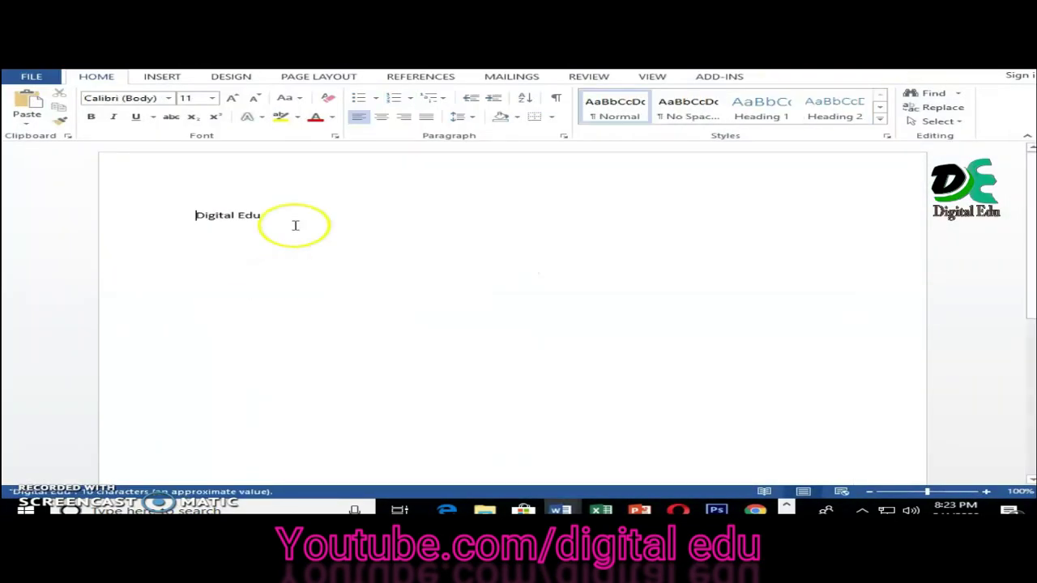
drag(292, 222, 155, 212)
click(246, 259)
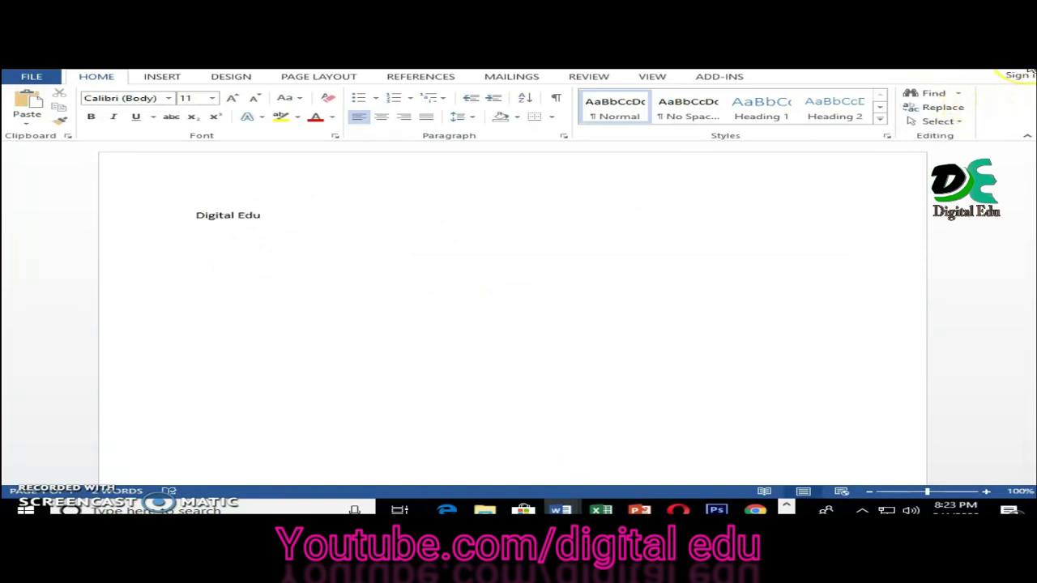
Step: Minimize Digital Edu and select the Our Program item 'How to Cut, Copy and Paste'
click(979, 71)
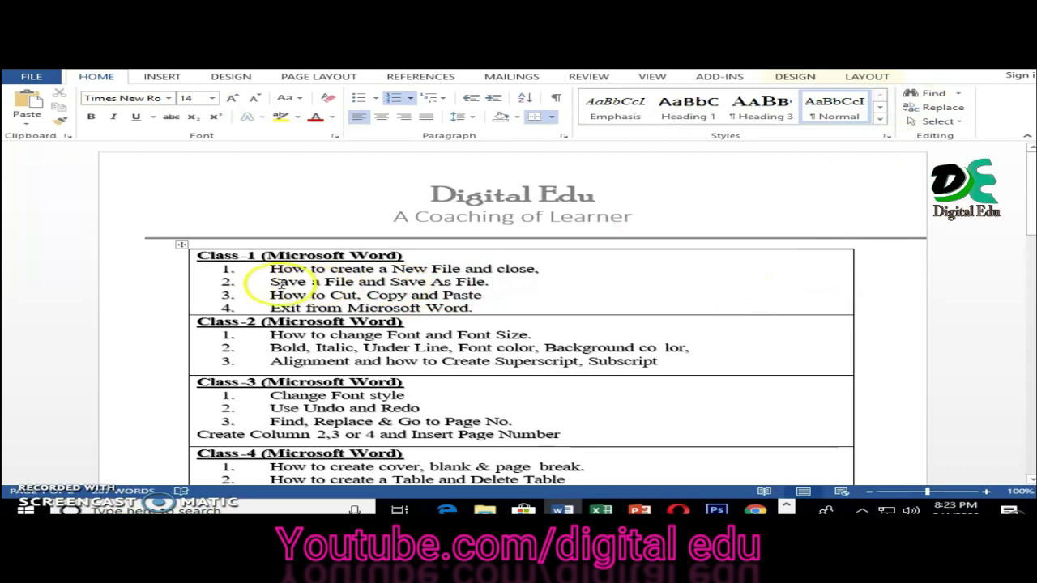
drag(271, 282, 486, 286)
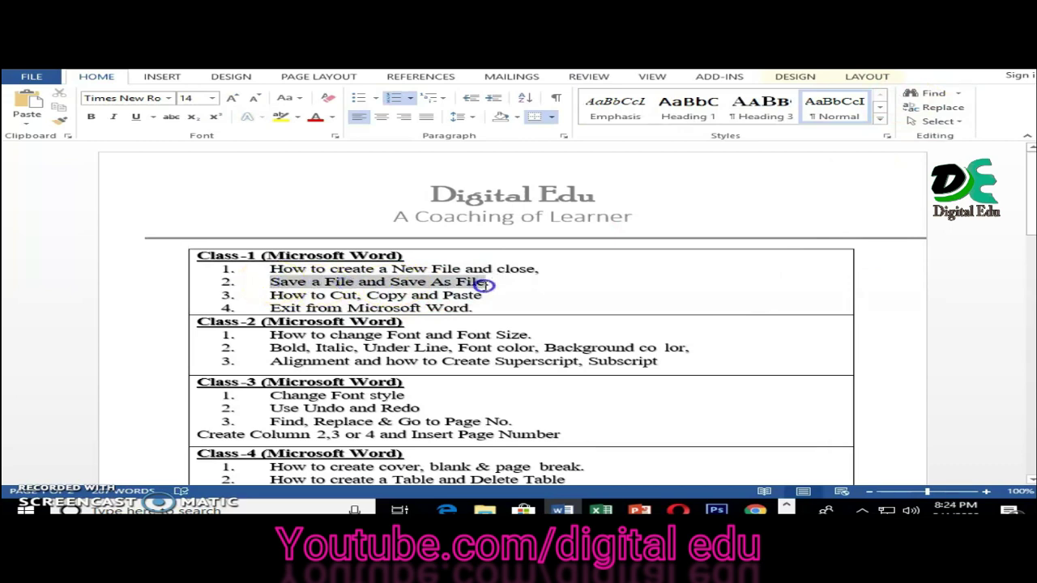
click(273, 295)
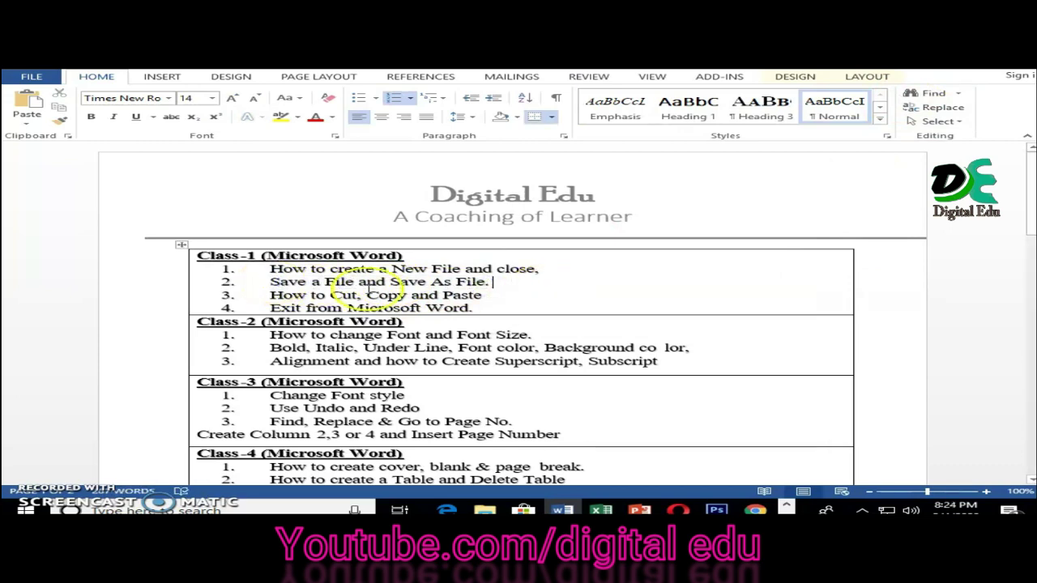
drag(273, 295, 500, 298)
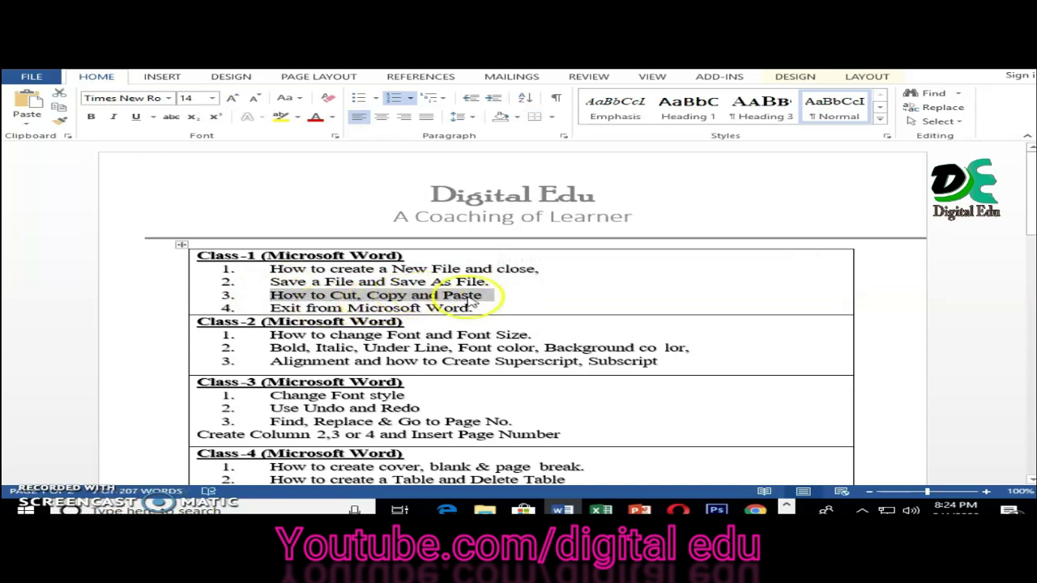
Step: Show the desktop with Win+D and reopen the Digital Edu document from it
mouse_move(564, 509)
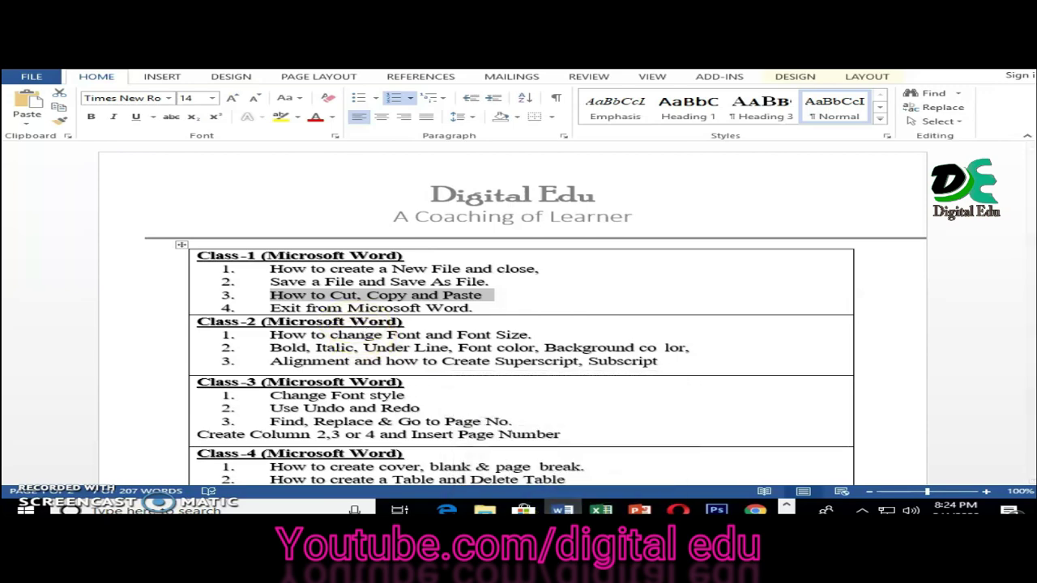
key(super+d)
double_click(198, 324)
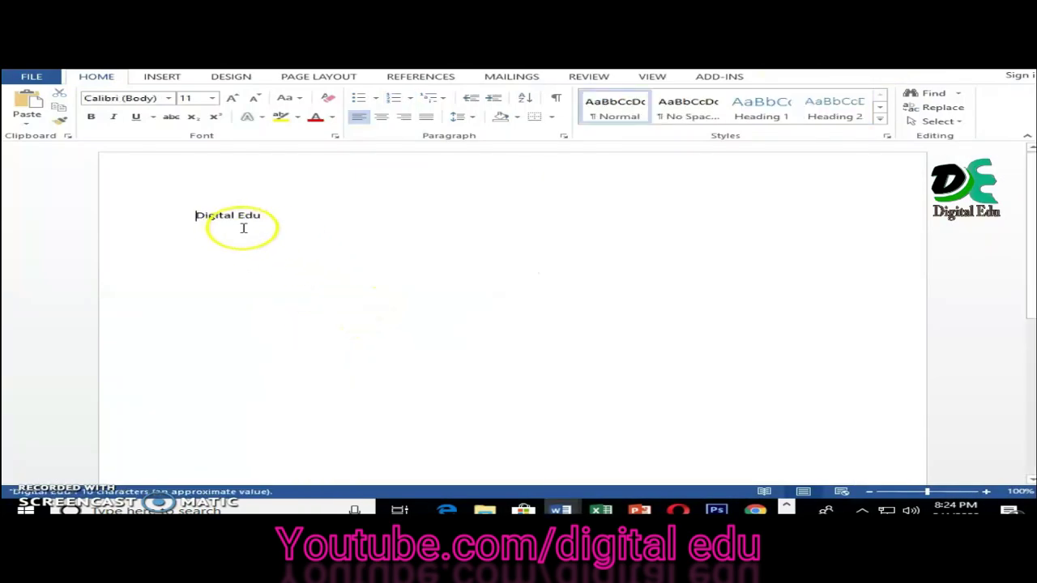
mouse_move(559, 509)
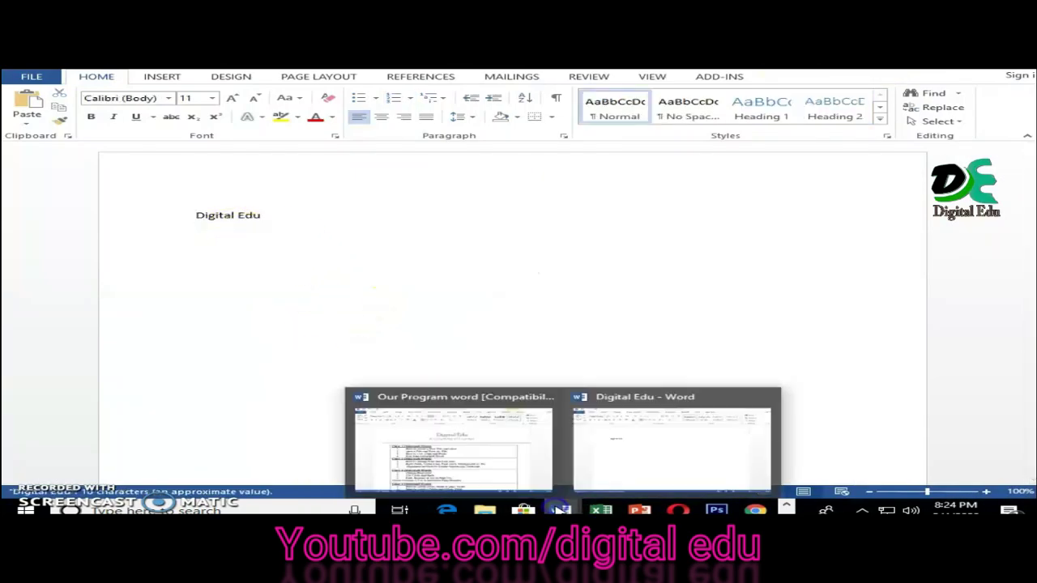
click(490, 460)
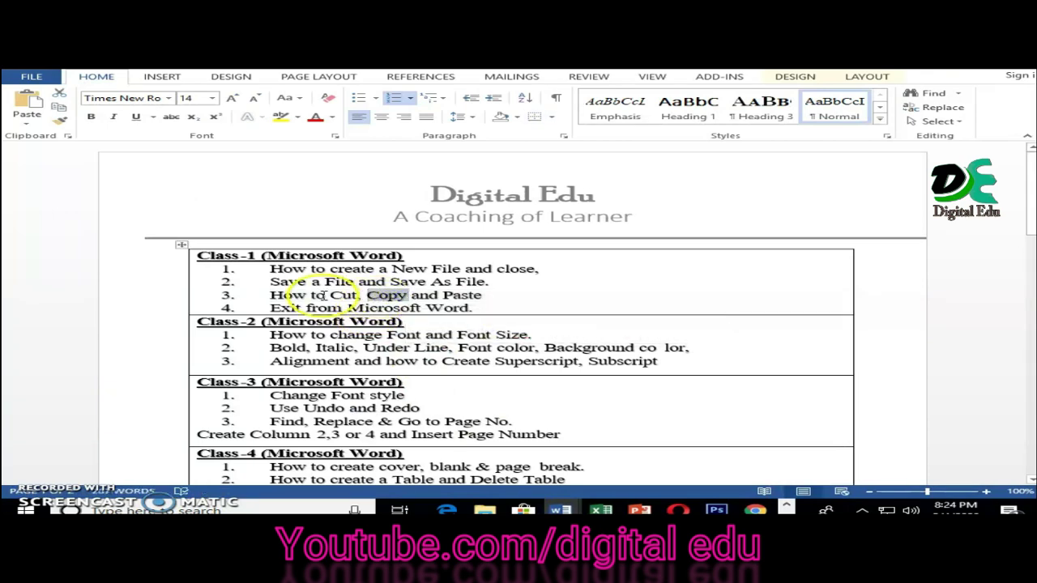
double_click(334, 295)
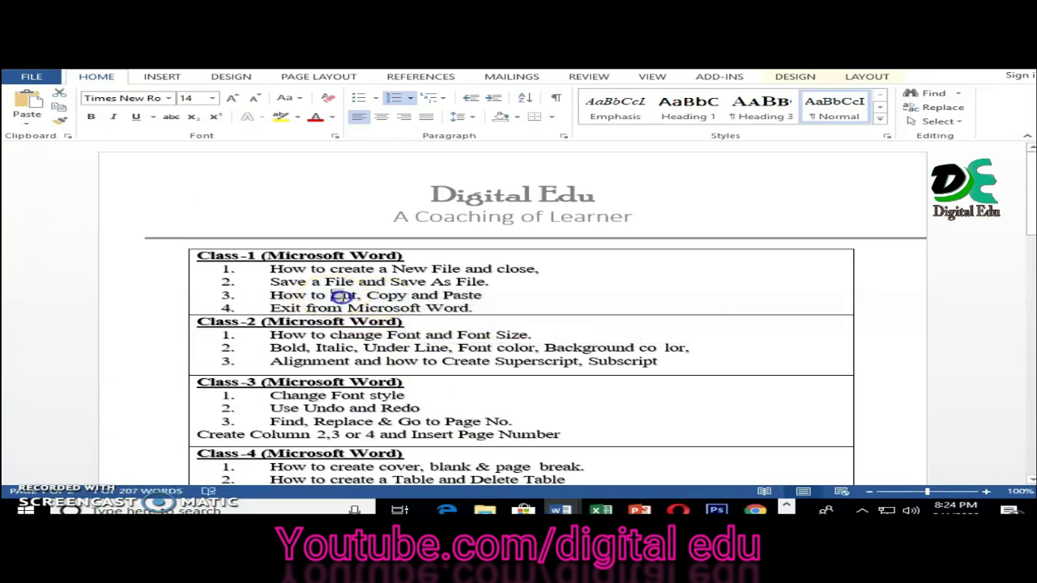
double_click(386, 295)
drag(432, 295, 478, 295)
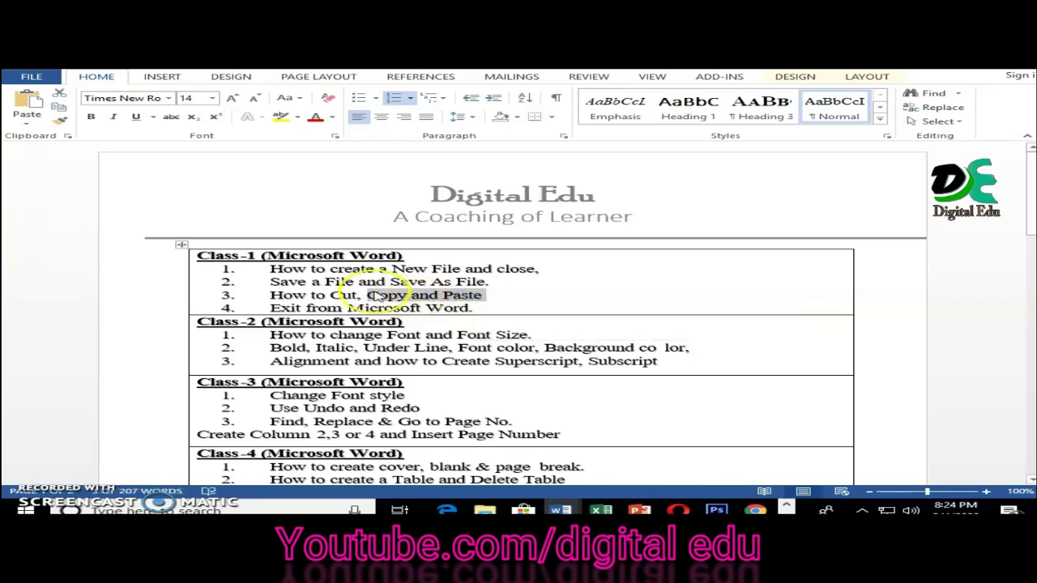
double_click(345, 295)
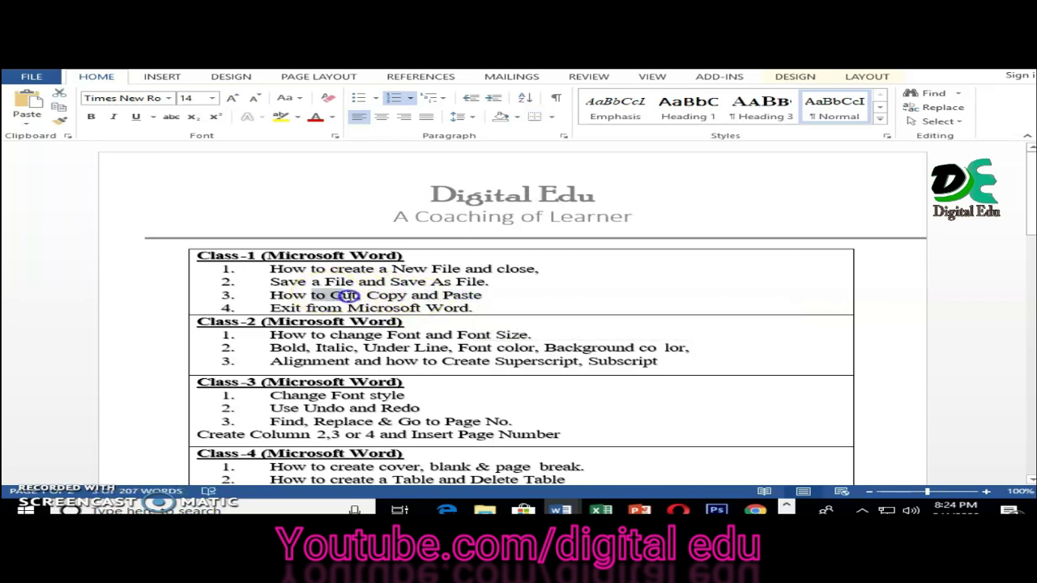
click(456, 296)
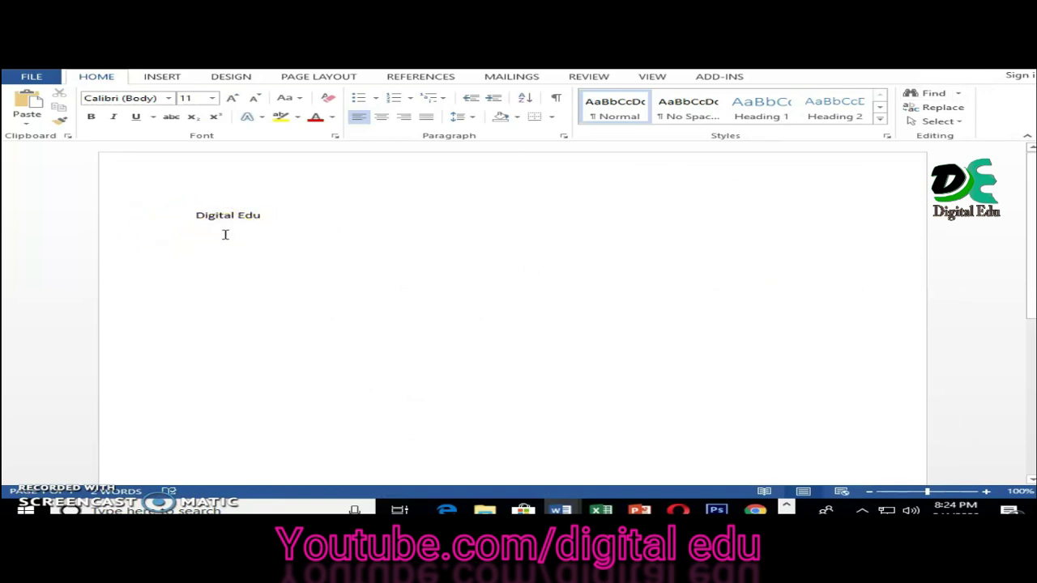
click(289, 215)
key(Return)
text(Digita)
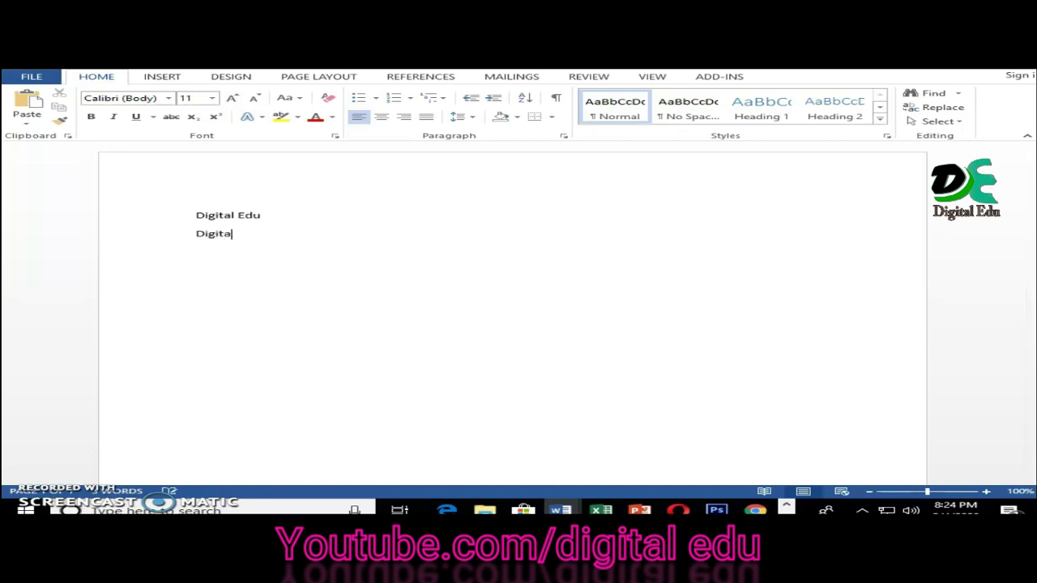
text(l )
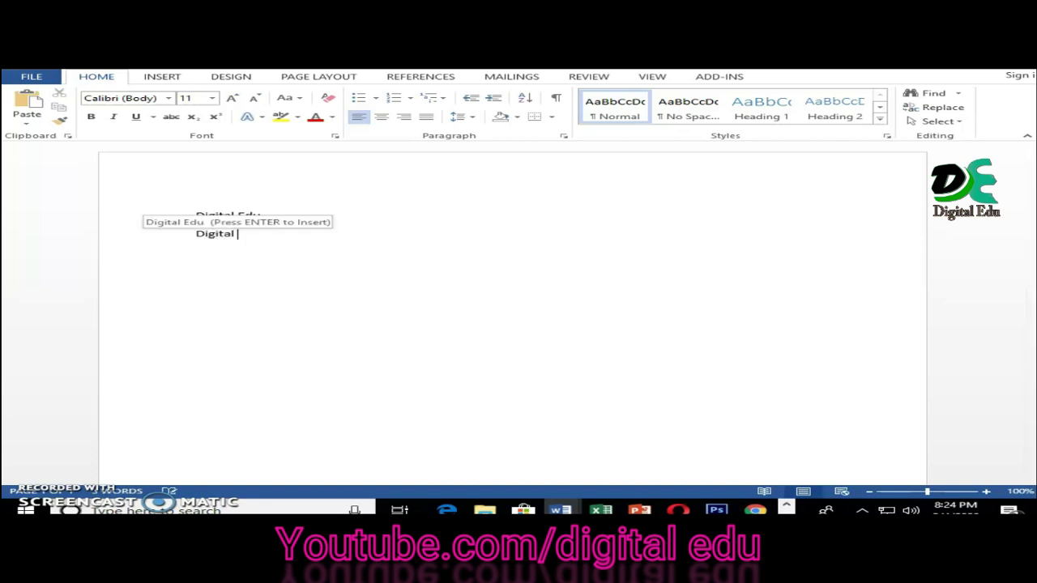
text(Edu)
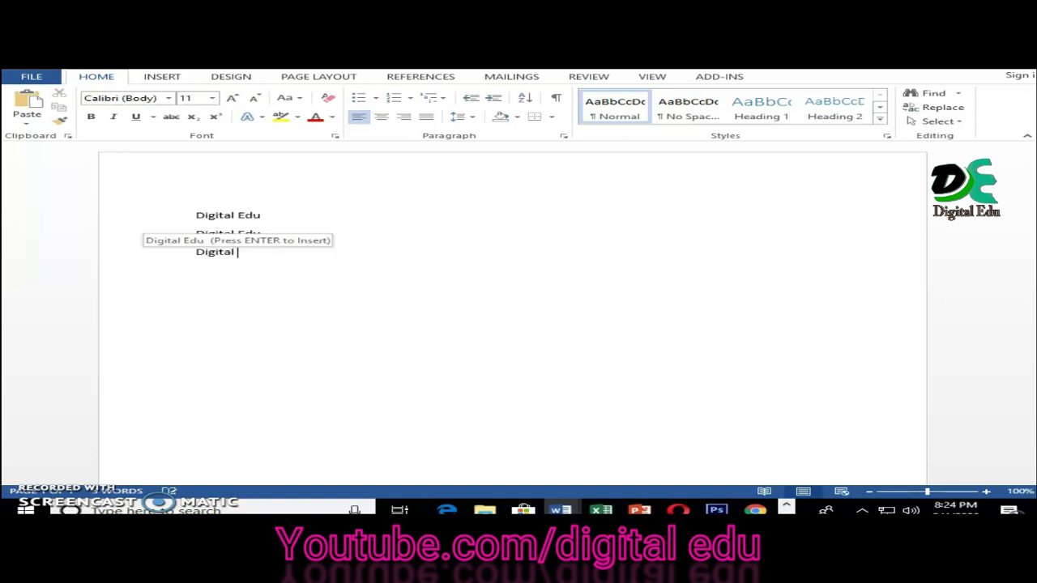
text(Edu)
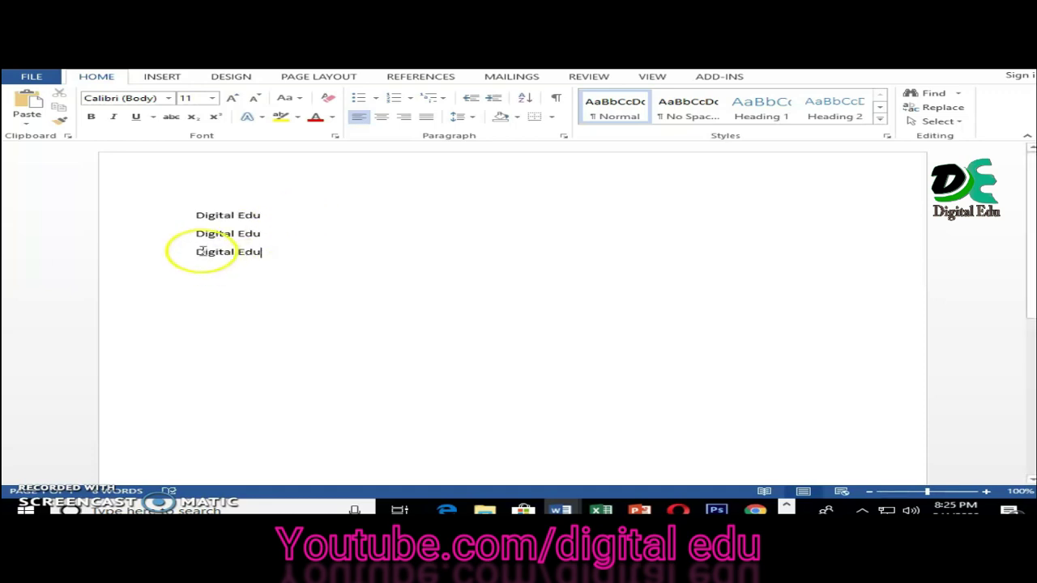
drag(195, 237, 267, 253)
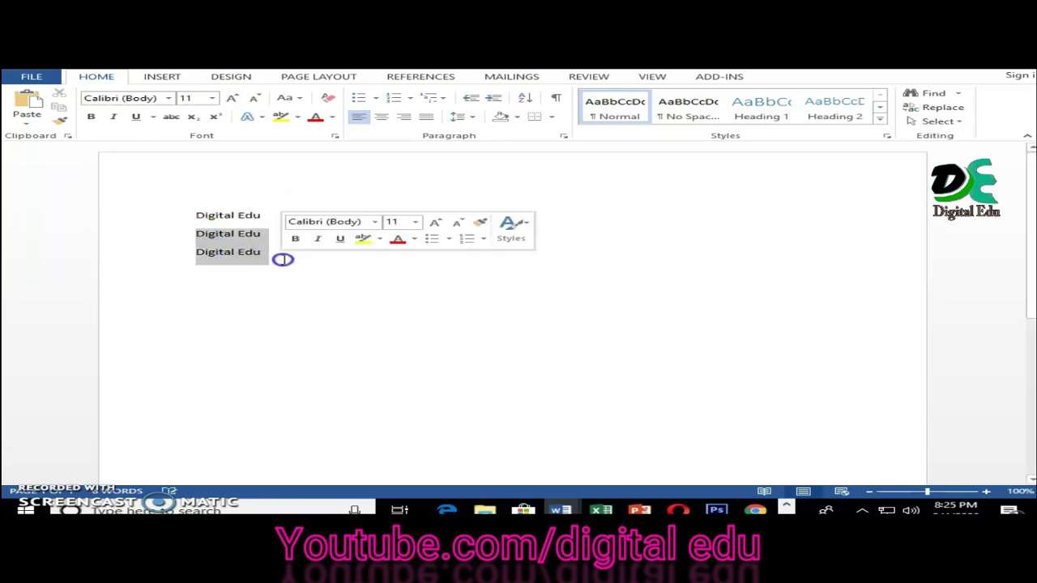
key(Delete)
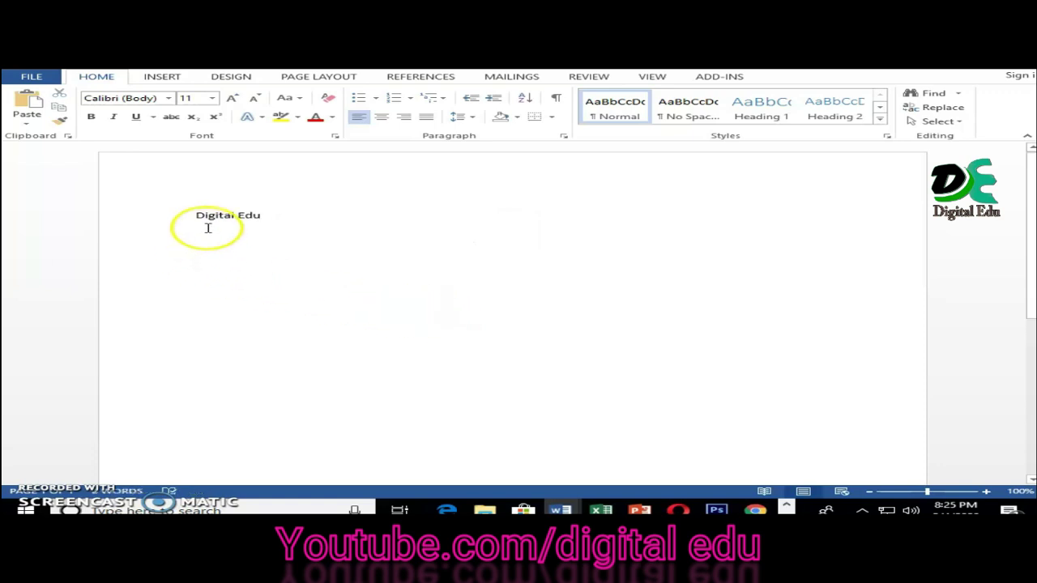
Step: Copy the 'Digital Edu' line
drag(191, 216, 252, 218)
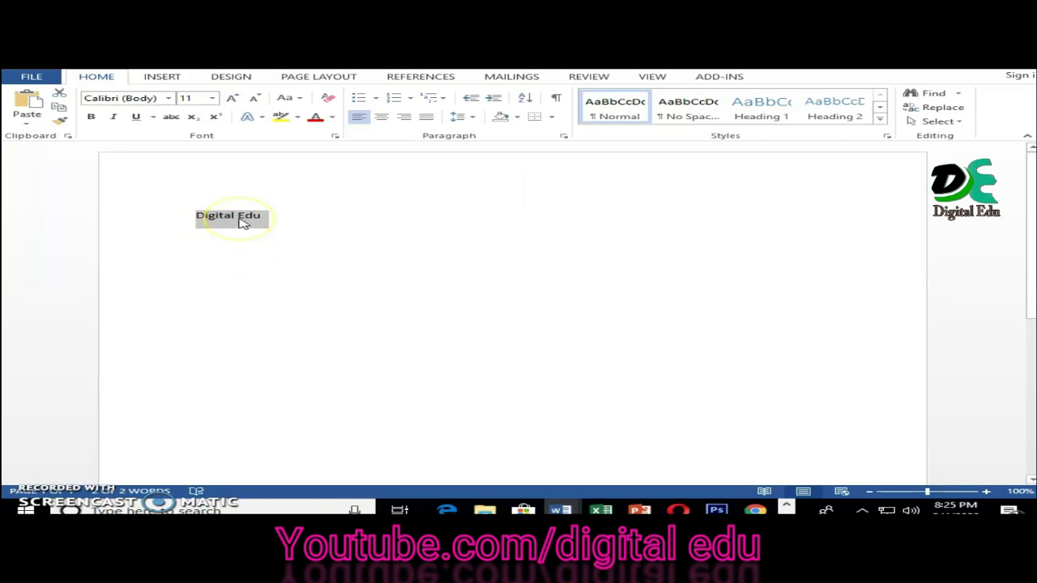
right_click(240, 218)
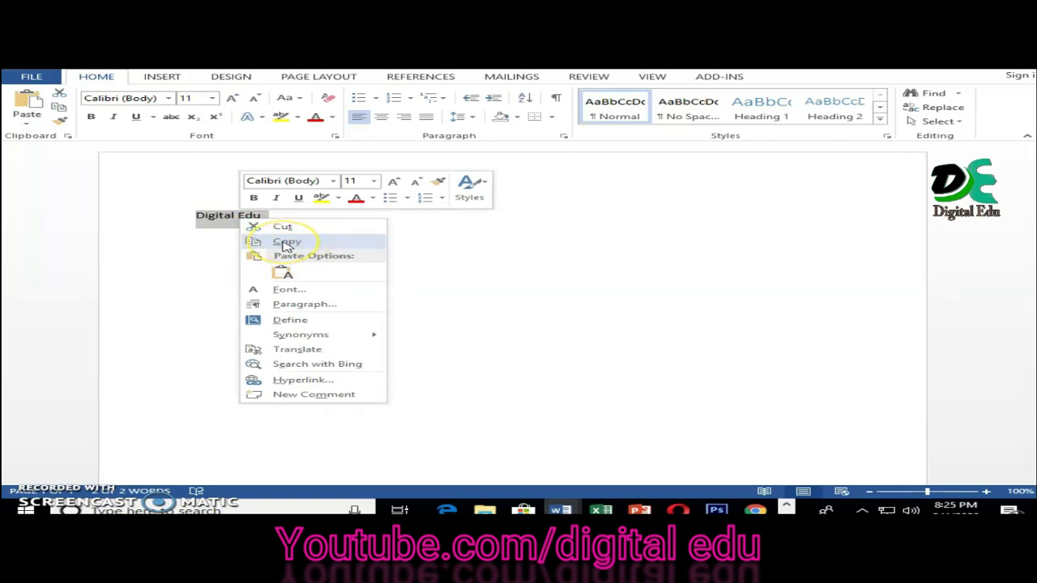
click(285, 244)
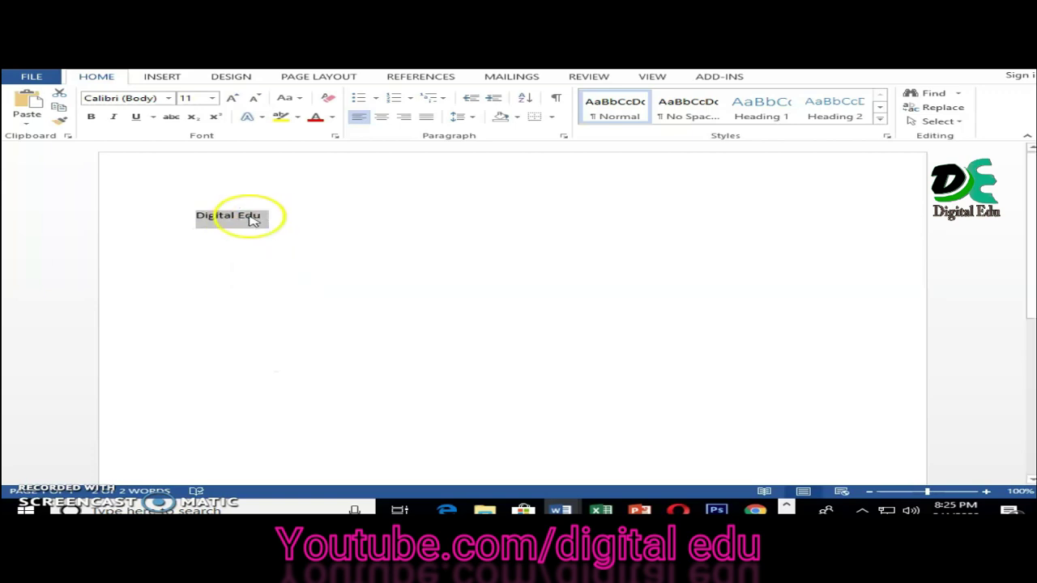
click(278, 216)
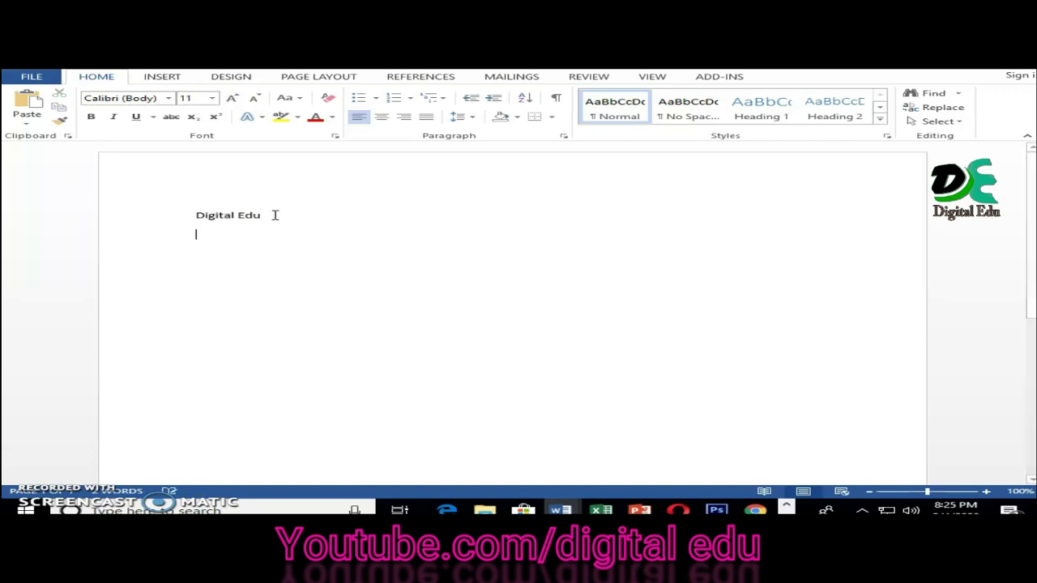
Step: Paste 'Digital Edu' onto the three empty lines below, keeping source formatting
click(263, 216)
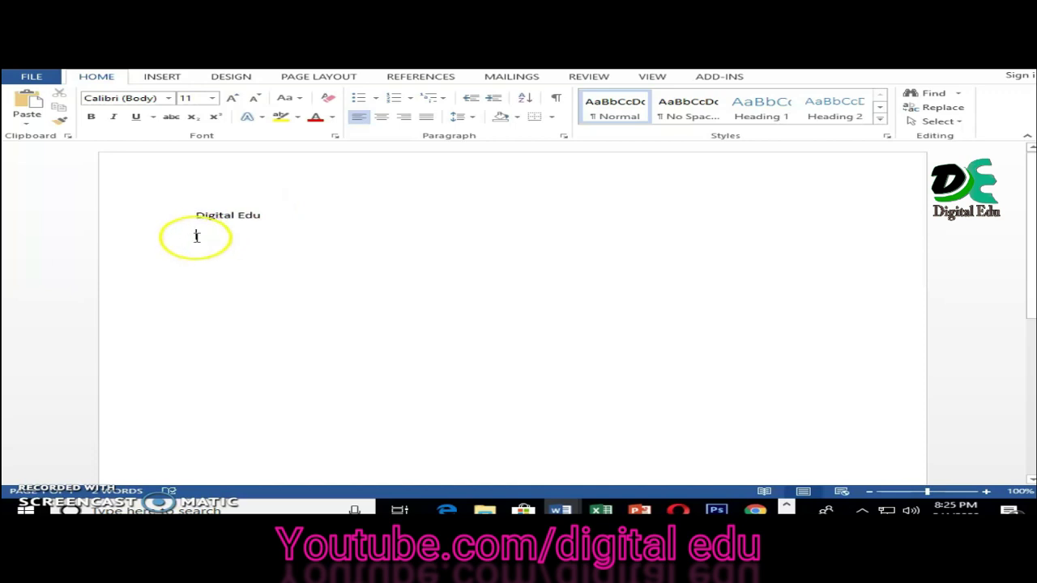
right_click(197, 235)
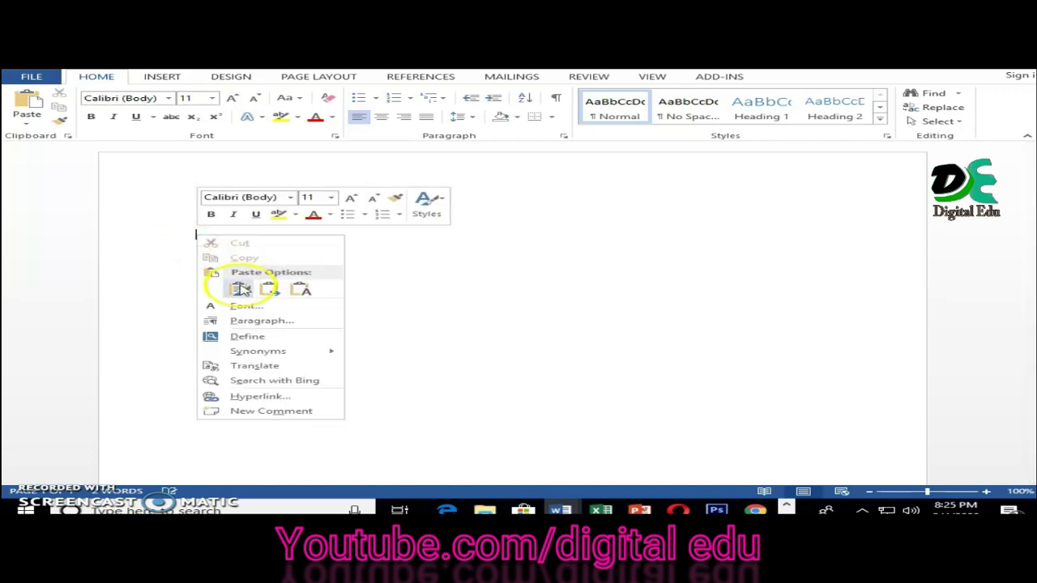
click(211, 289)
right_click(198, 255)
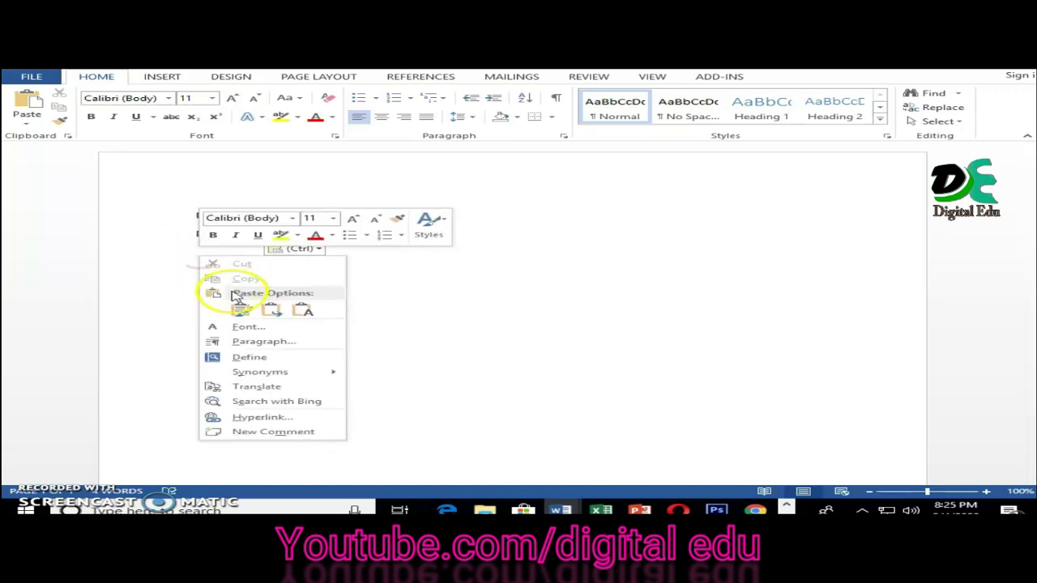
click(210, 308)
click(194, 267)
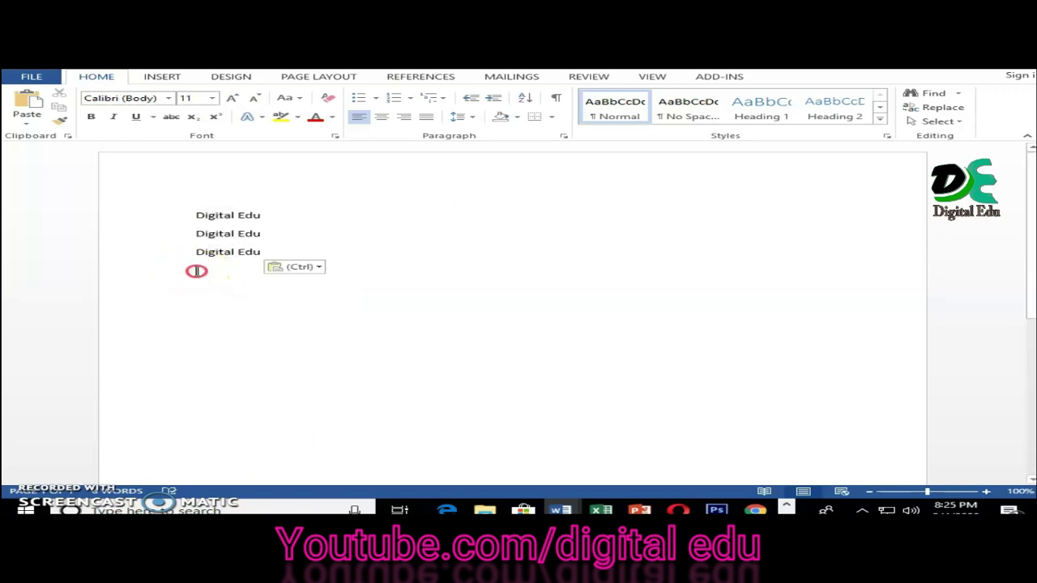
right_click(196, 271)
click(231, 323)
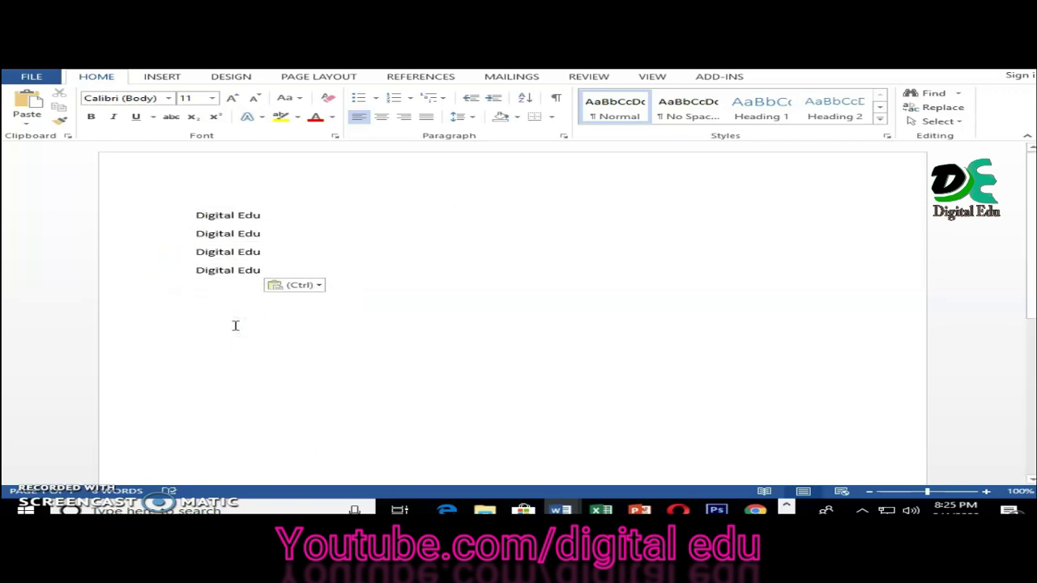
Step: Copy the four 'Digital Edu' lines and paste them below, making eight
drag(194, 215, 270, 273)
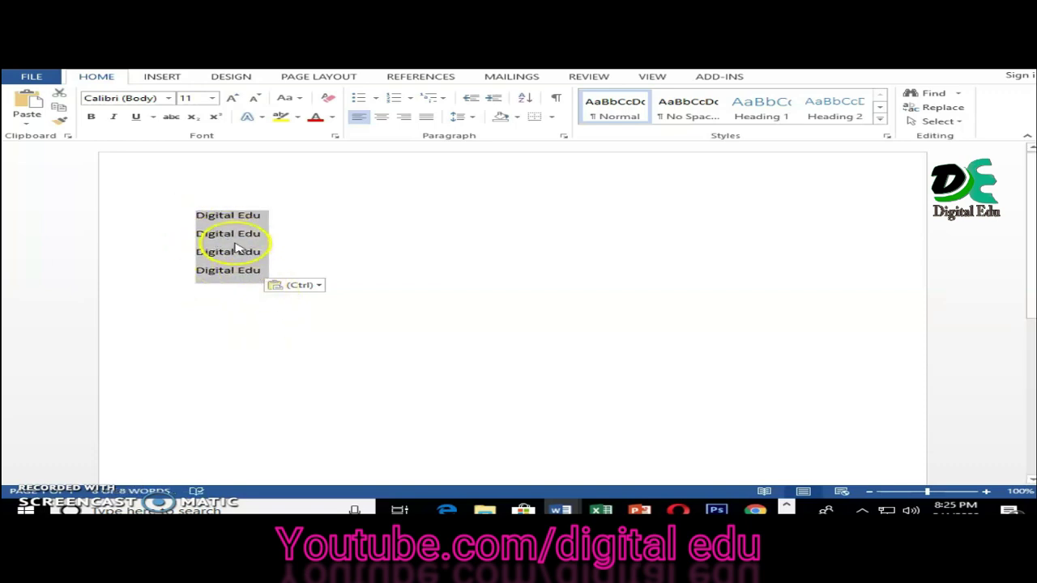
right_click(235, 247)
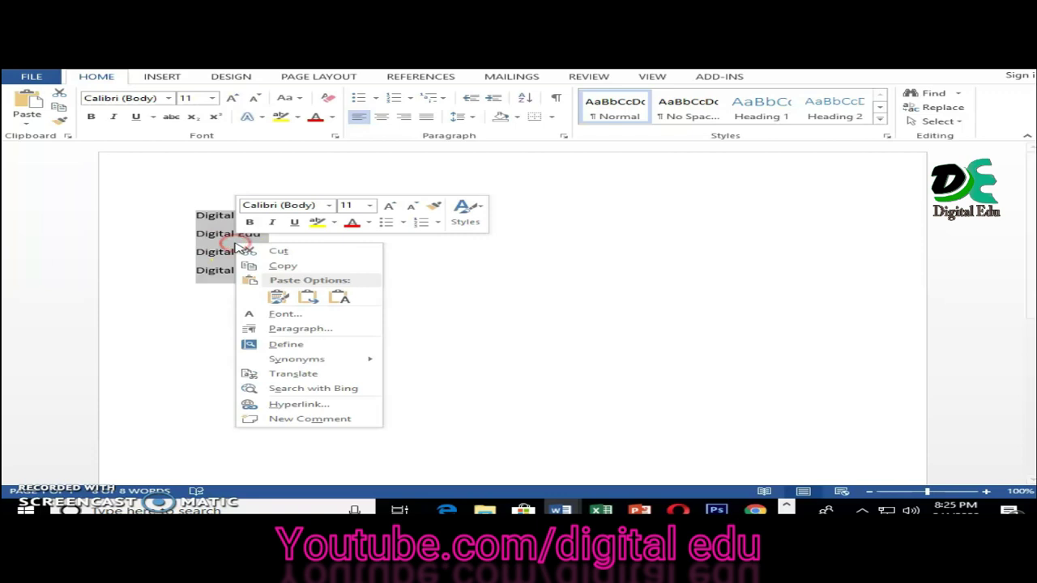
click(281, 268)
click(200, 289)
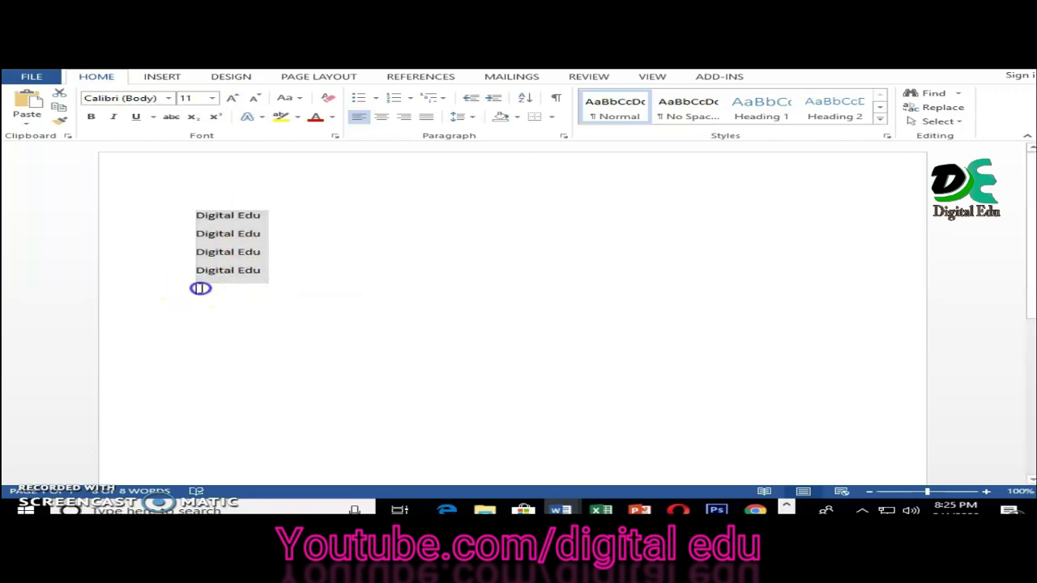
right_click(200, 290)
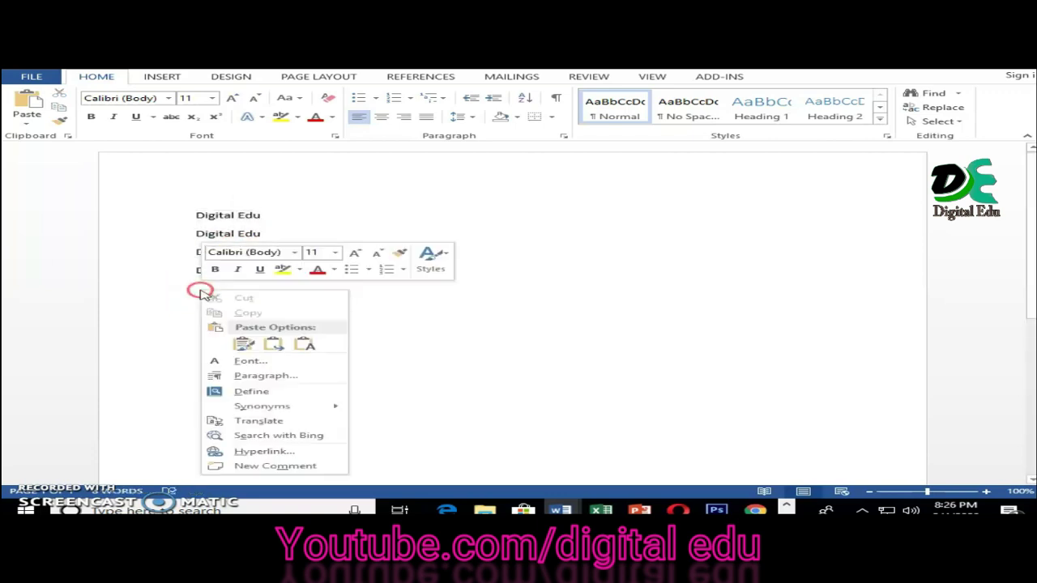
click(245, 346)
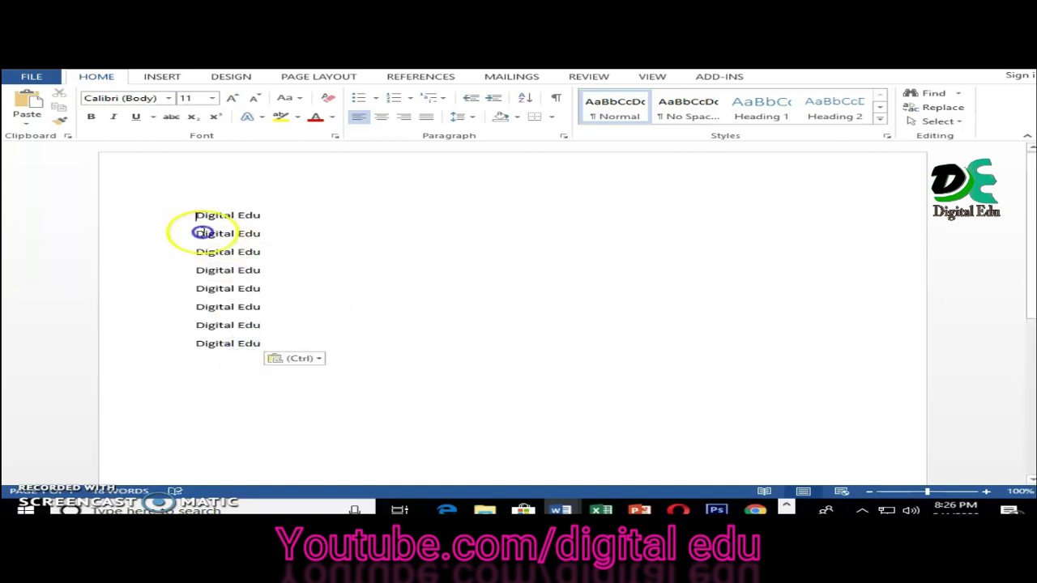
Step: Copy all eight 'Digital Edu' lines and paste them again below
drag(197, 217, 278, 274)
drag(186, 290, 285, 345)
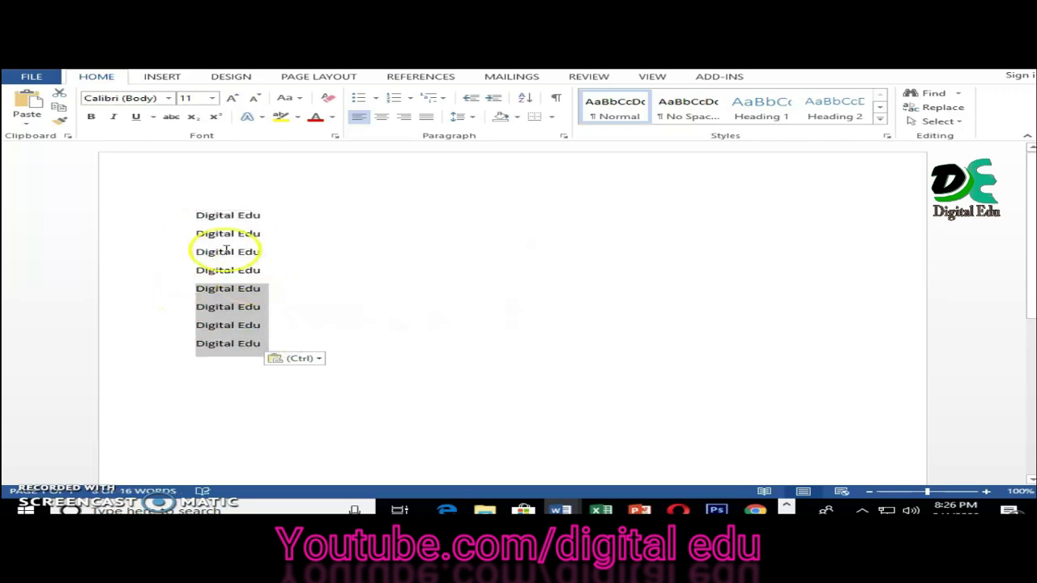
click(324, 235)
drag(198, 214, 297, 340)
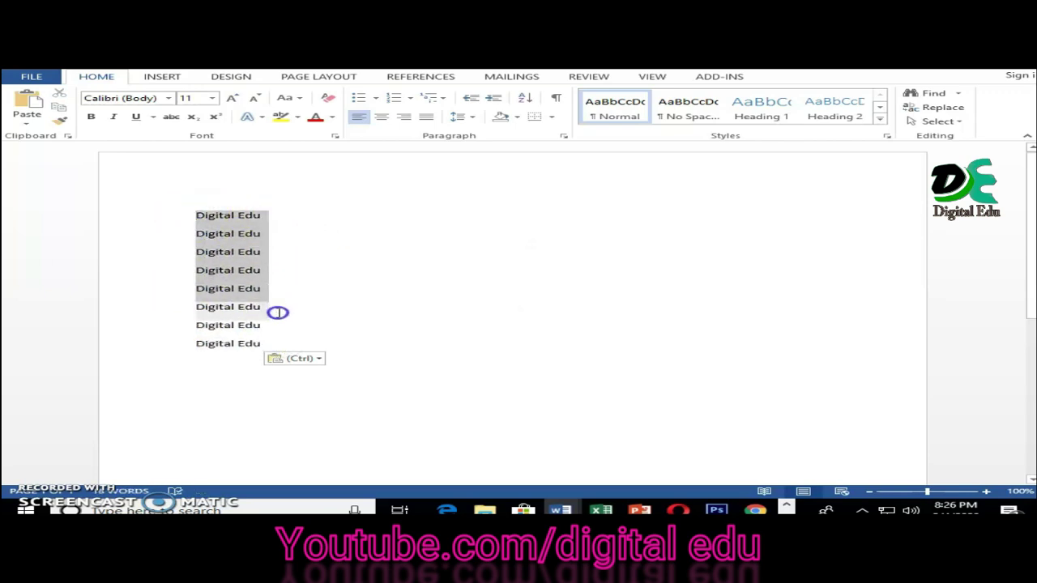
right_click(235, 271)
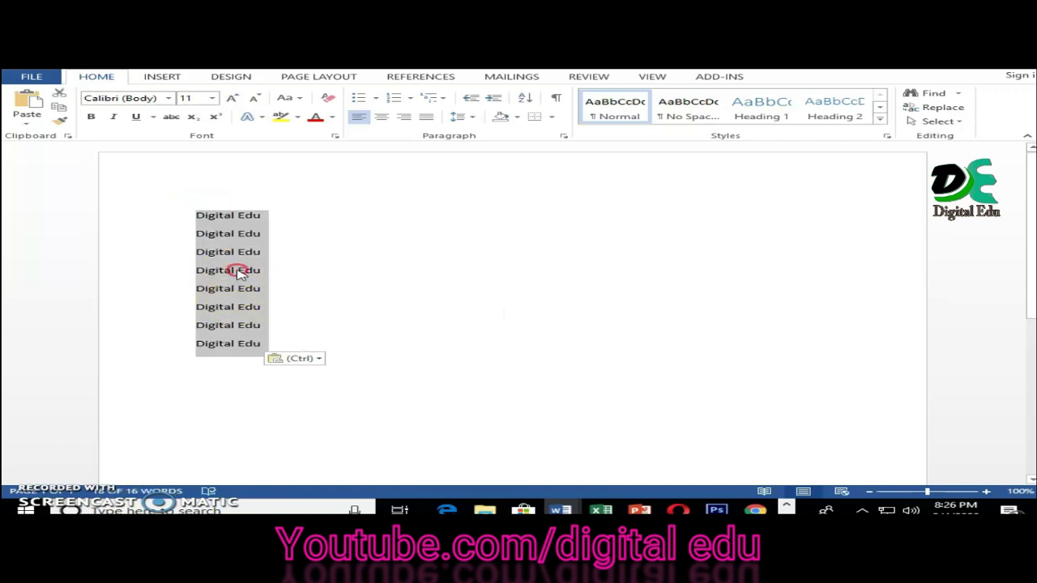
click(272, 294)
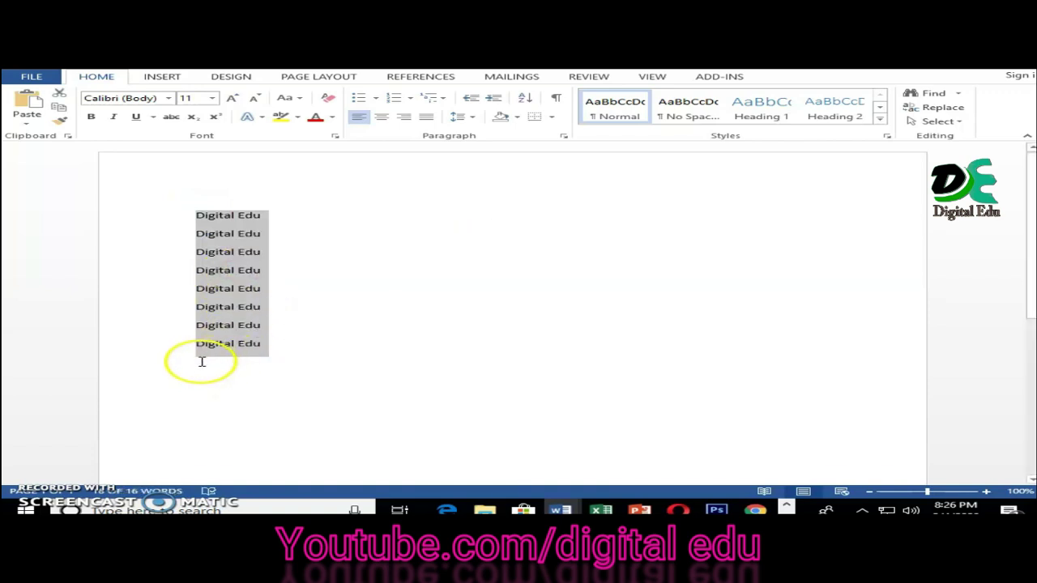
click(201, 361)
right_click(200, 362)
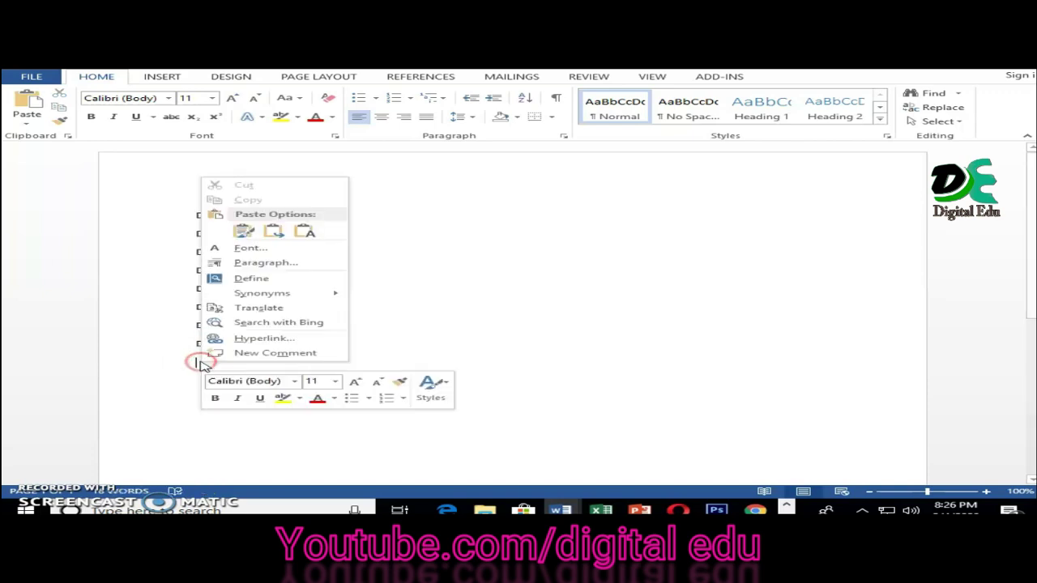
click(243, 233)
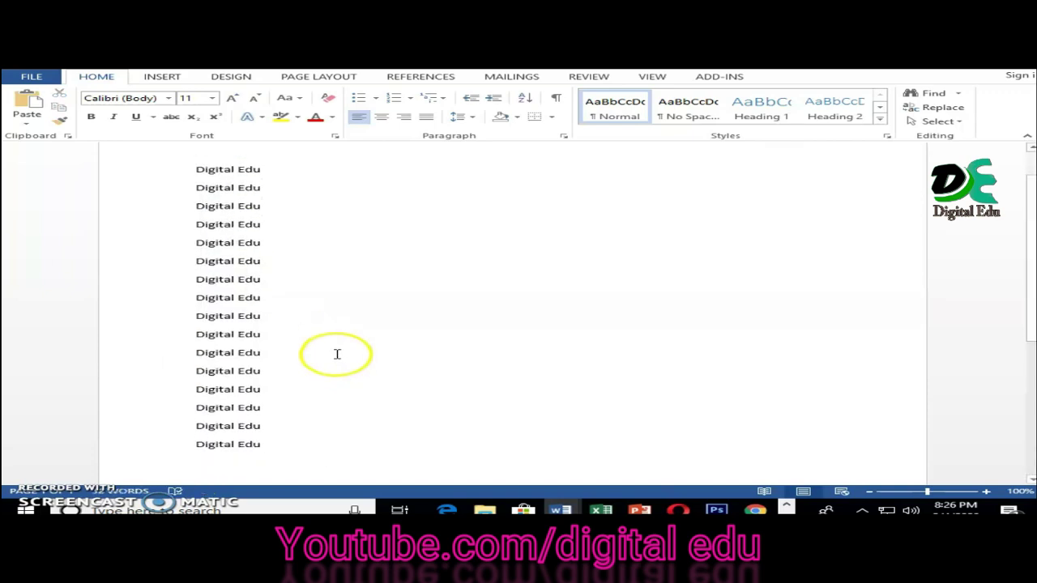
Step: Paste one more batch with Ctrl+V, then delete the lower block of extra lines
scroll(335, 354, down, 1)
key(ctrl+v)
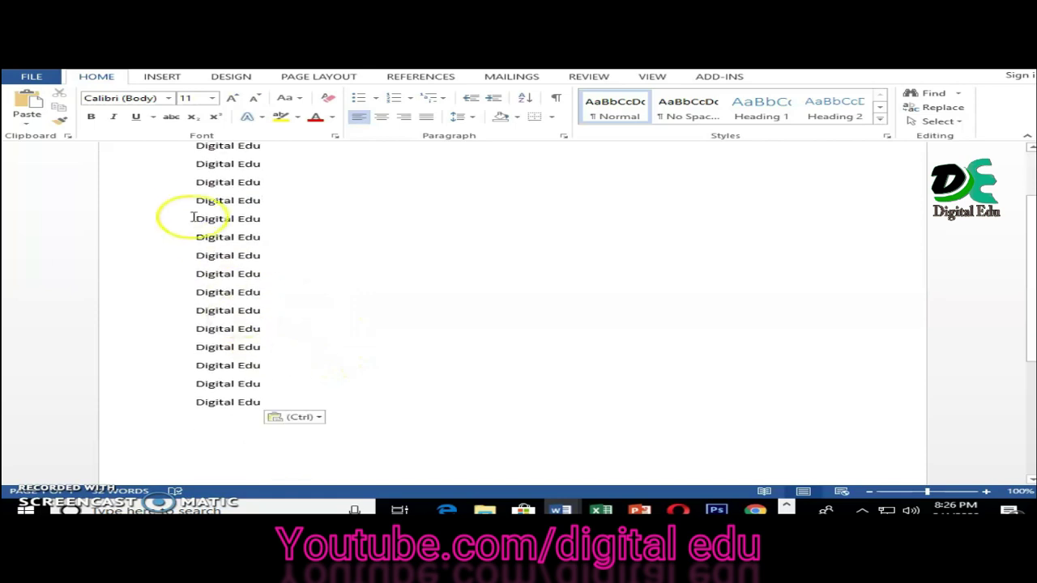
drag(188, 183, 276, 407)
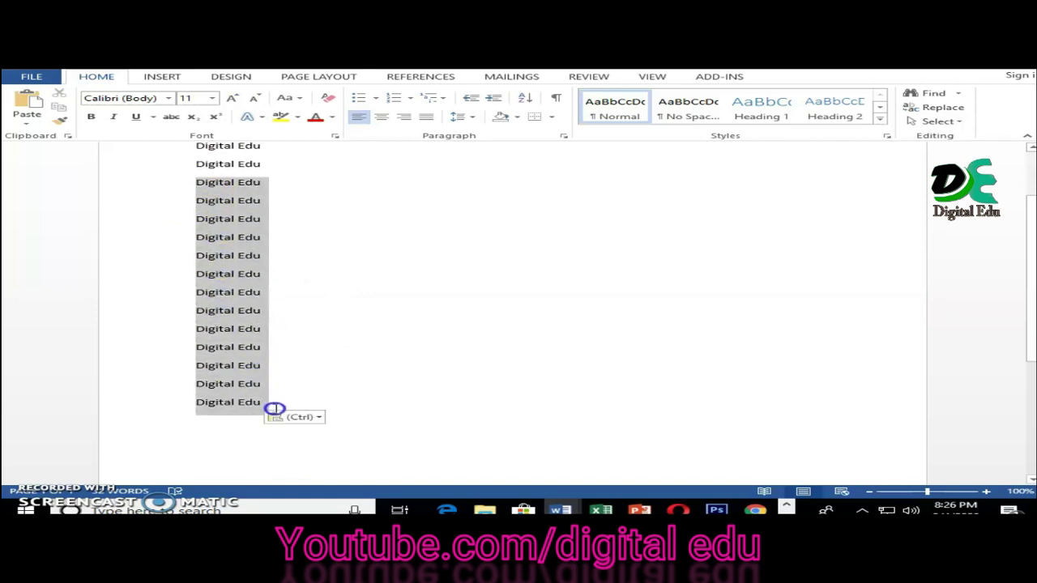
key(Delete)
scroll(543, 338, up, 2)
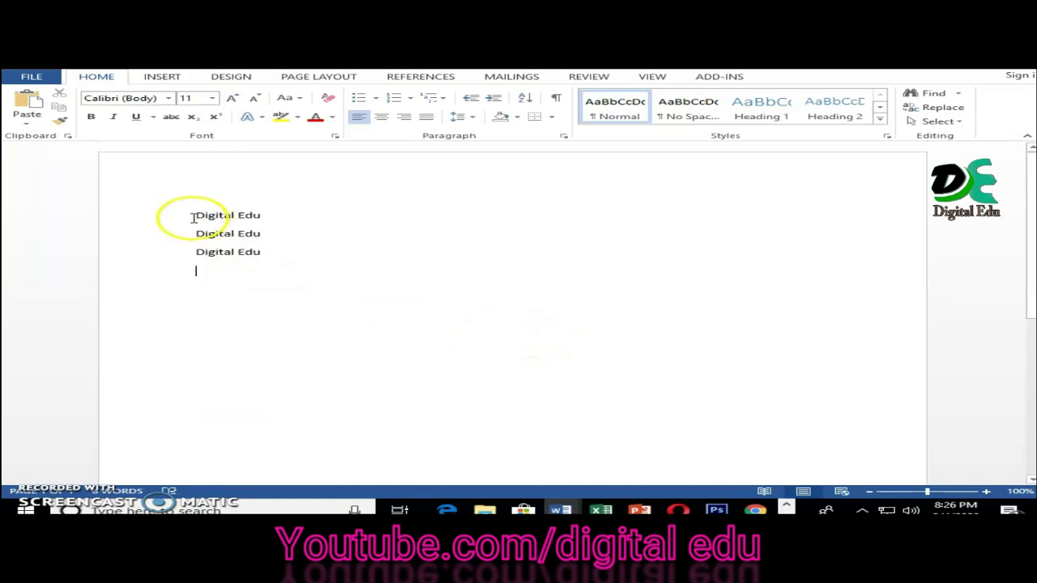
Step: Delete the second and third 'Digital Edu' lines, leaving one
drag(201, 212, 259, 215)
click(243, 252)
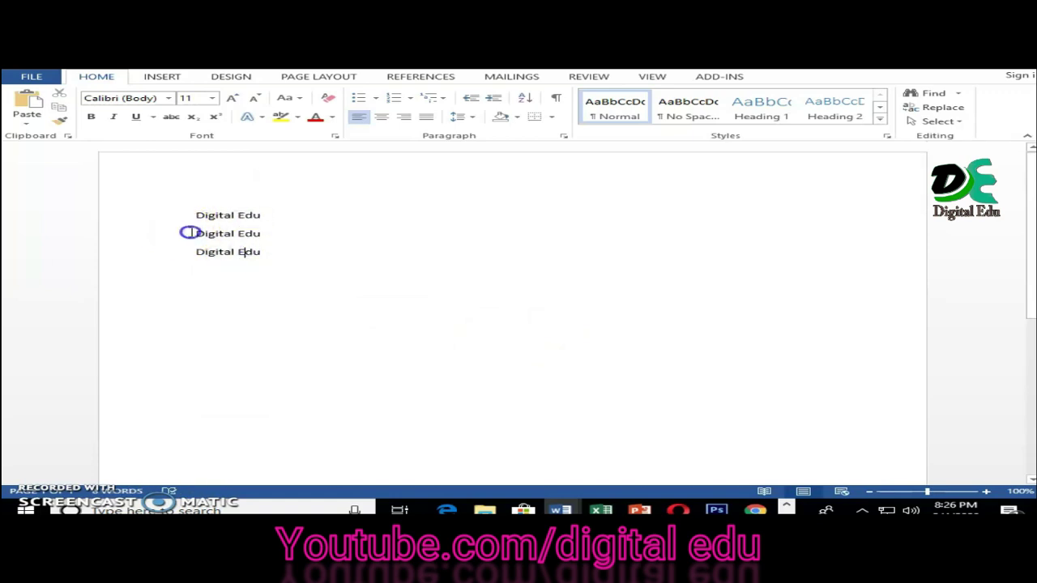
drag(191, 233, 273, 269)
key(Delete)
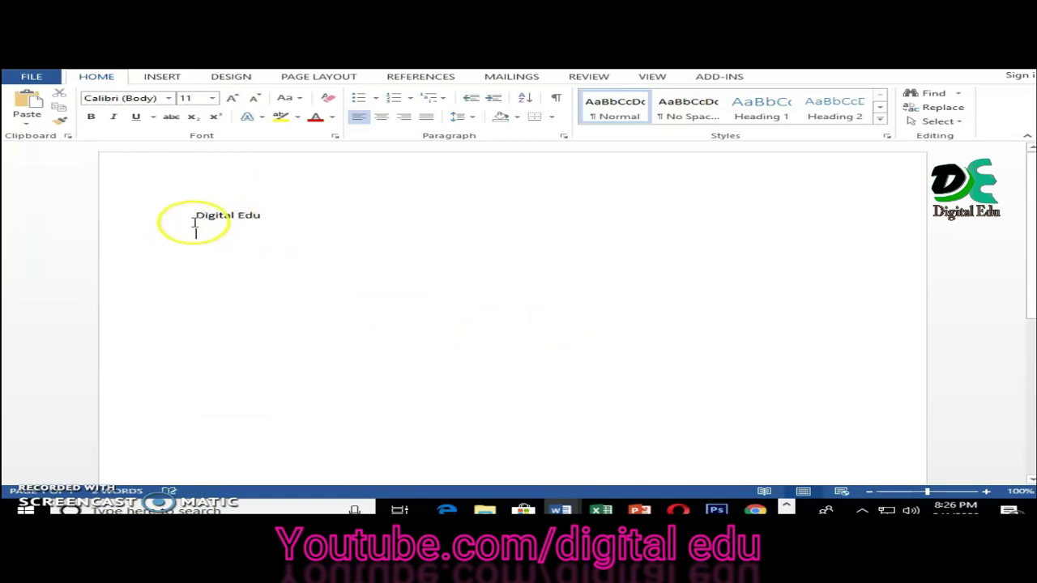
Step: Copy 'Digital Edu' and paste a second copy at the end of the same line
drag(197, 218, 272, 224)
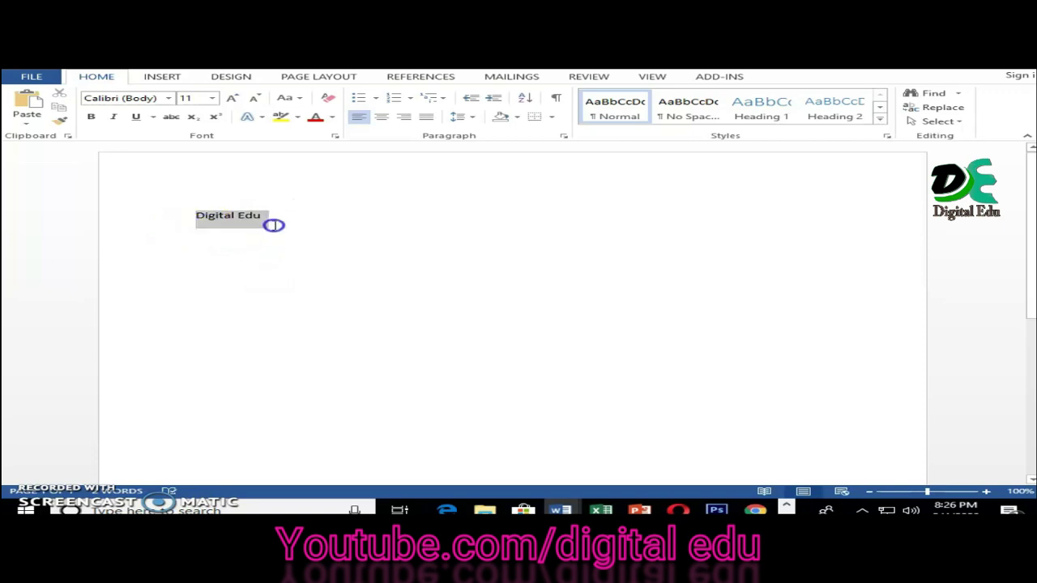
right_click(233, 218)
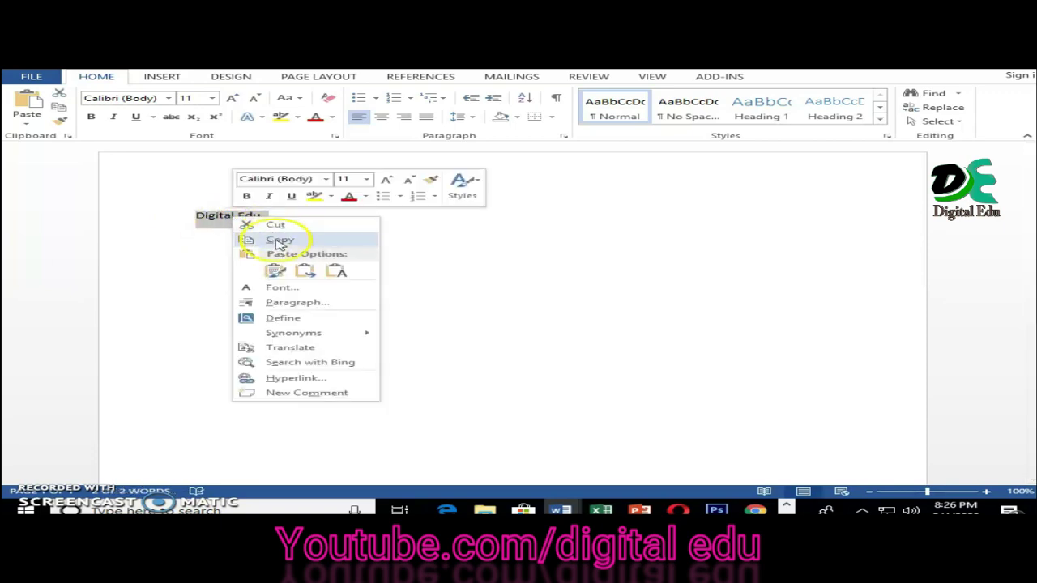
click(279, 239)
click(269, 222)
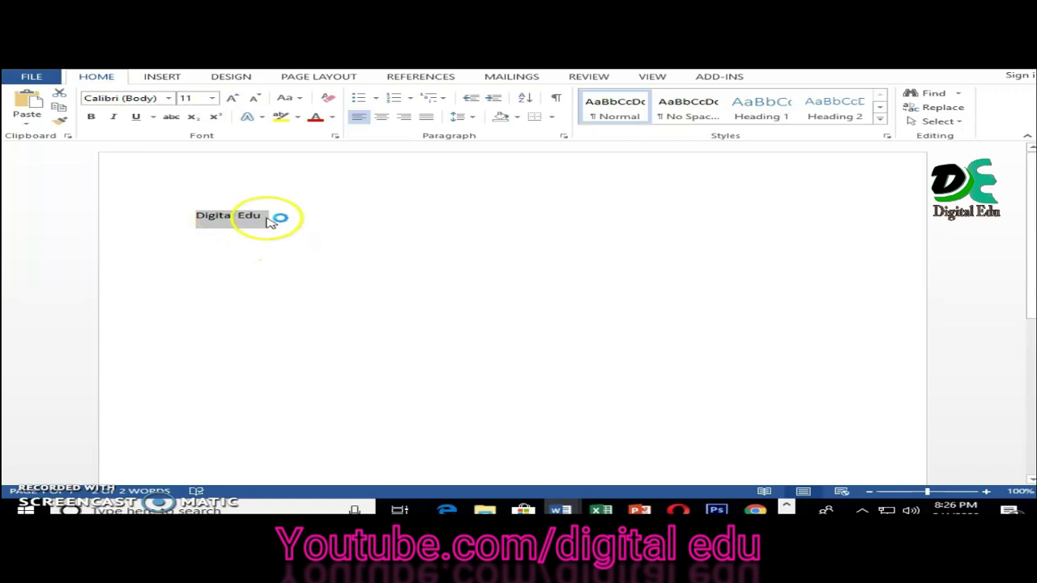
click(267, 215)
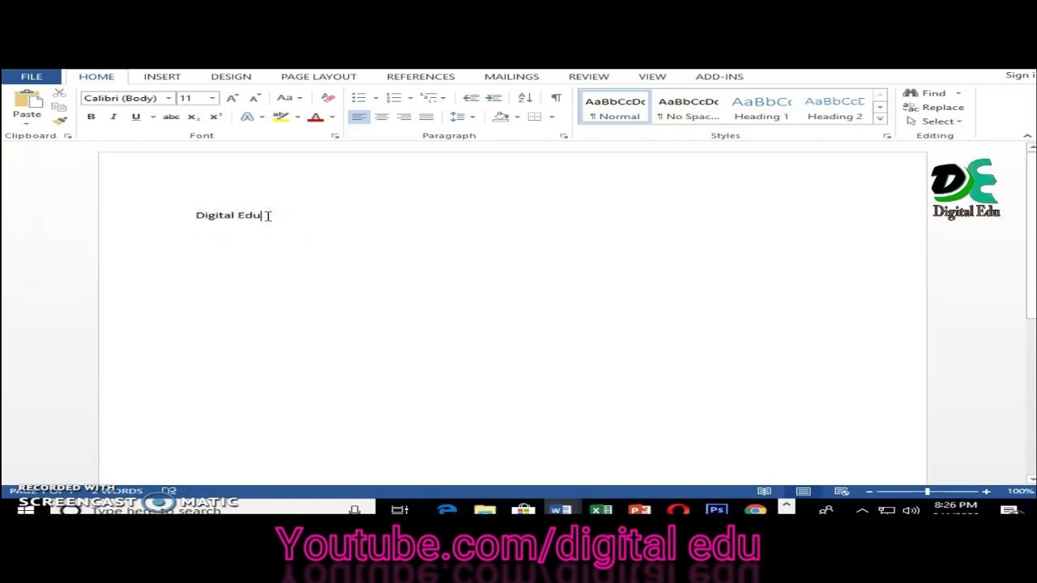
right_click(267, 216)
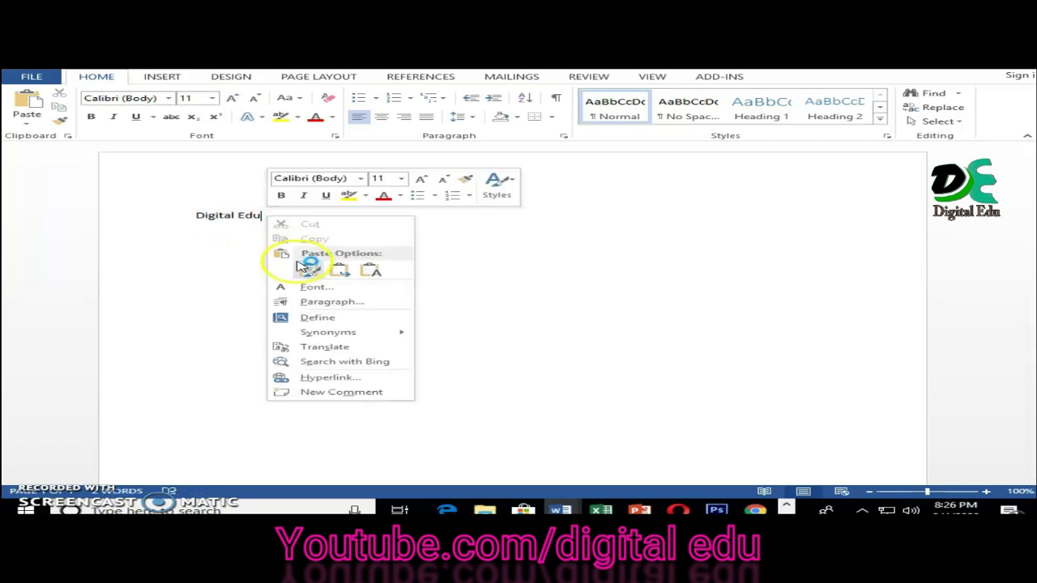
click(305, 267)
Step: Paste two more 'Digital Edu' copies on that line, making four
click(232, 215)
click(335, 217)
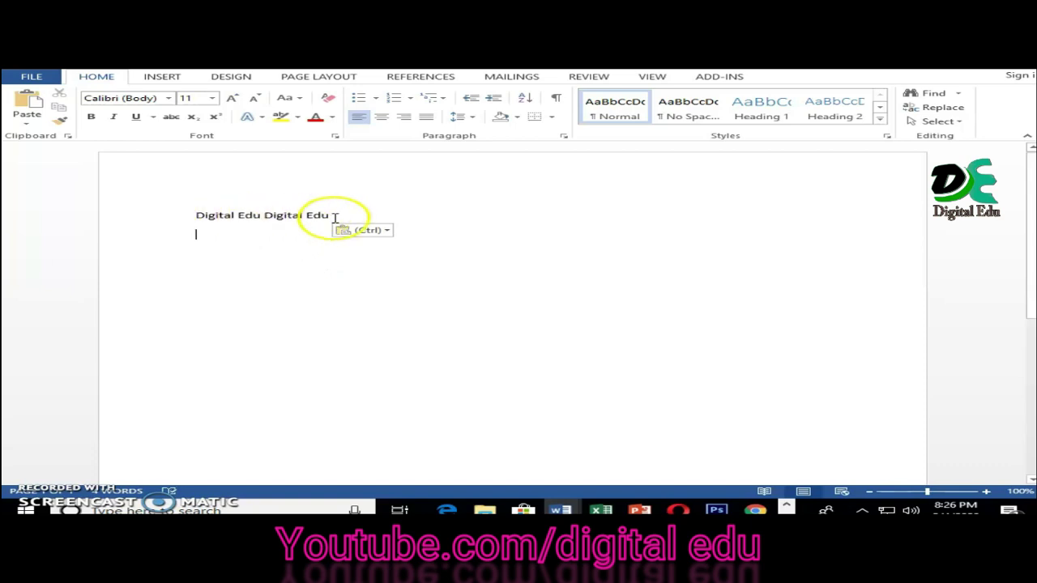
click(340, 216)
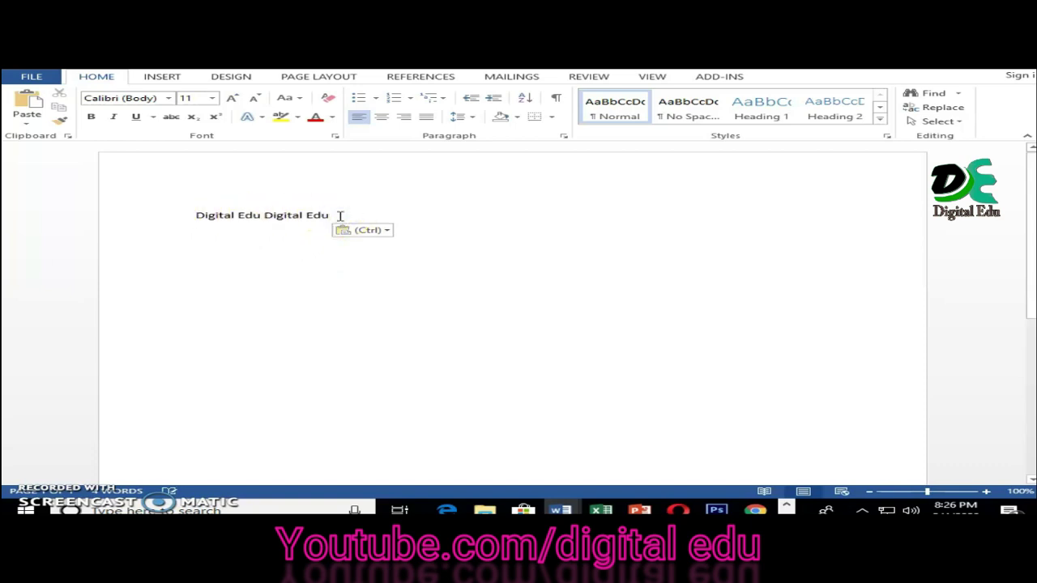
right_click(341, 216)
click(377, 269)
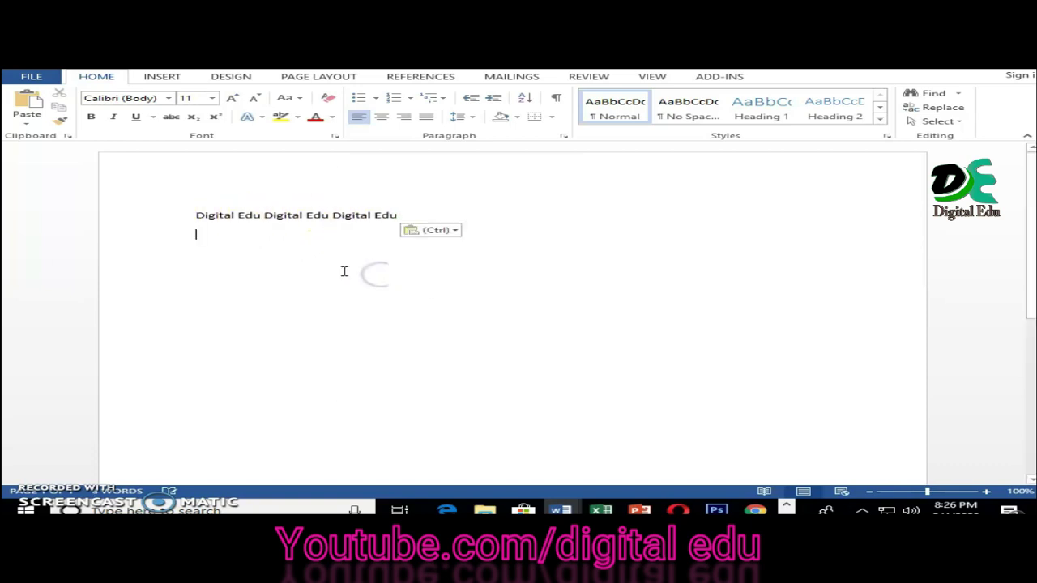
click(342, 268)
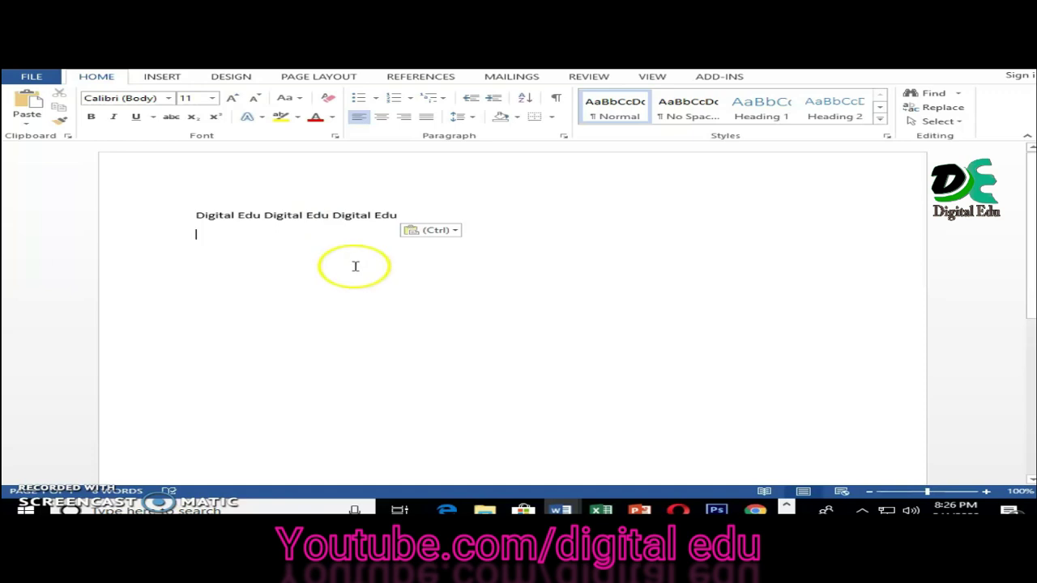
right_click(406, 216)
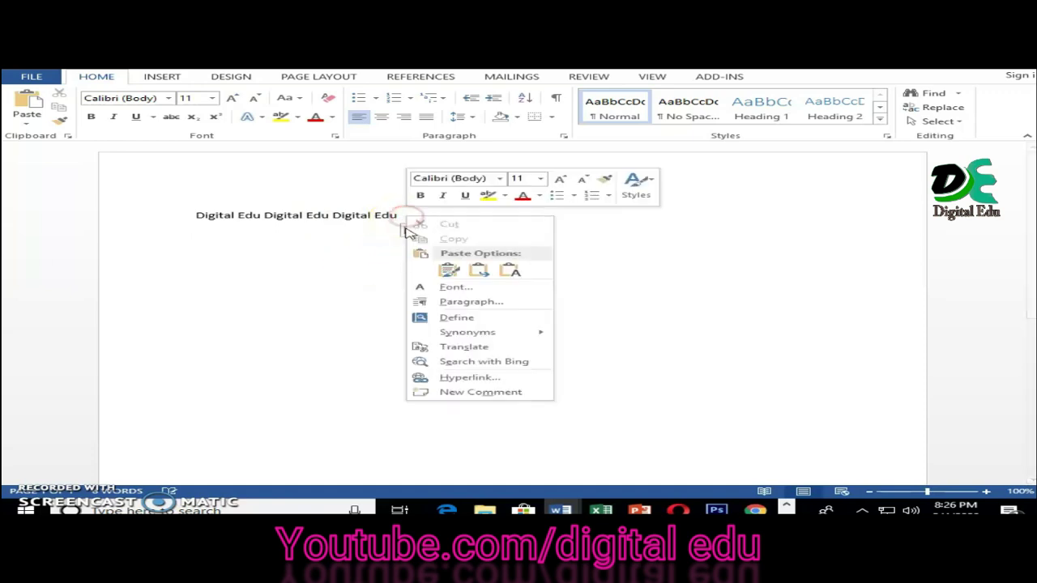
click(441, 272)
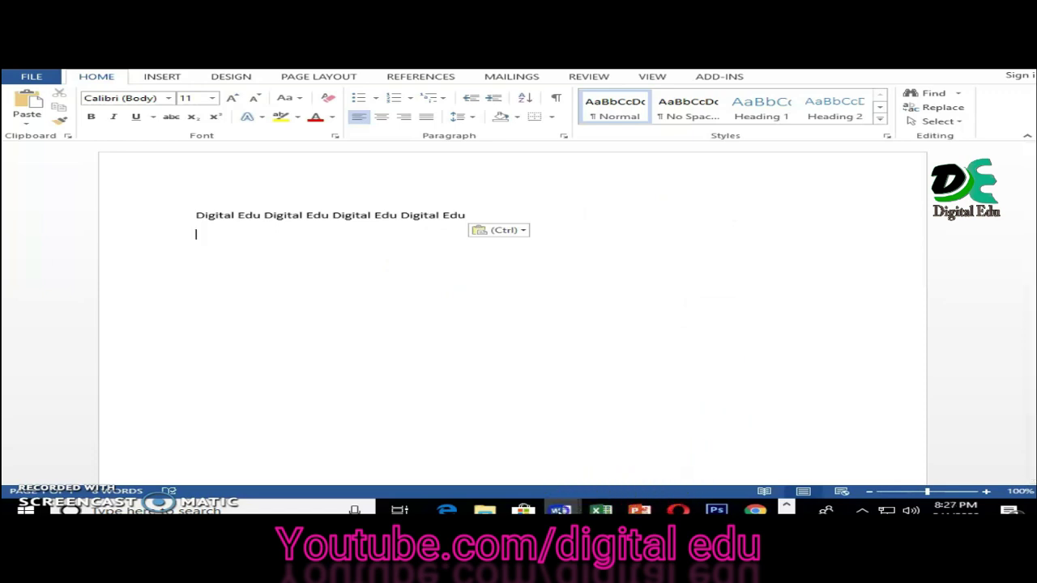
Step: Add a comma after 'Cut' in Our Program's third item, then delete the three extra Digital Edu repeats
mouse_move(574, 506)
click(496, 438)
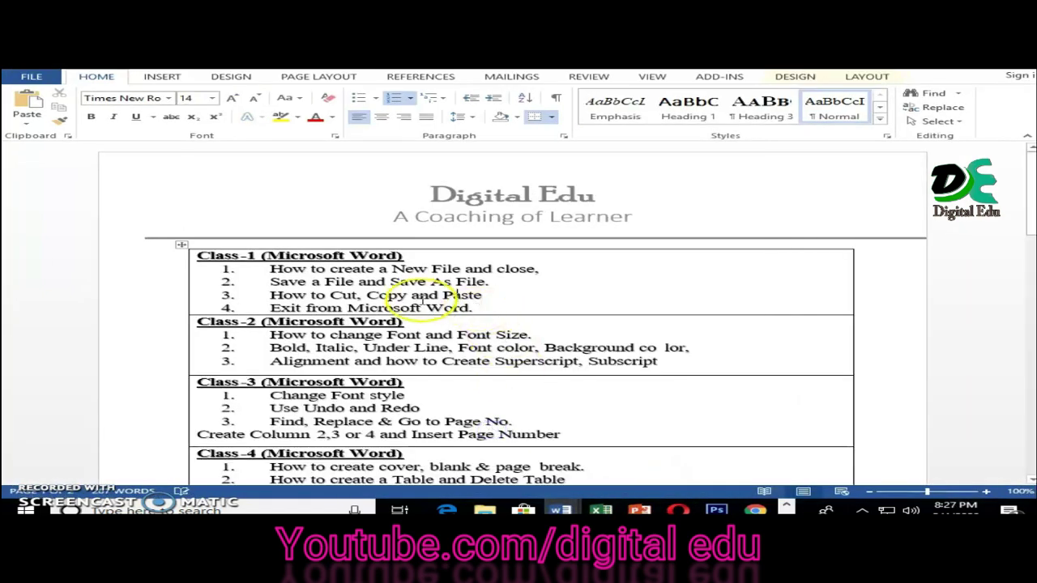
click(326, 295)
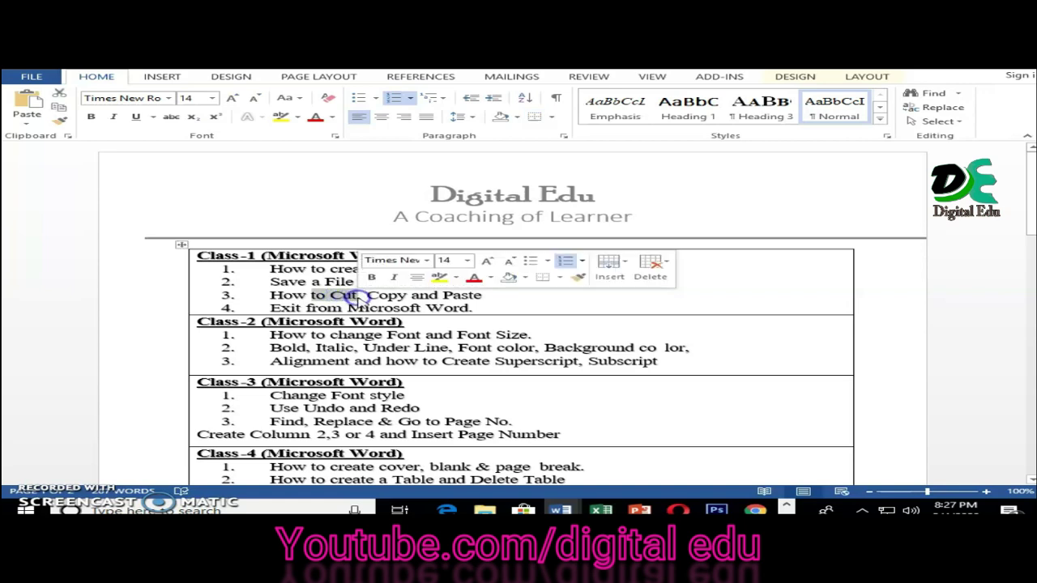
click(365, 296)
text(,)
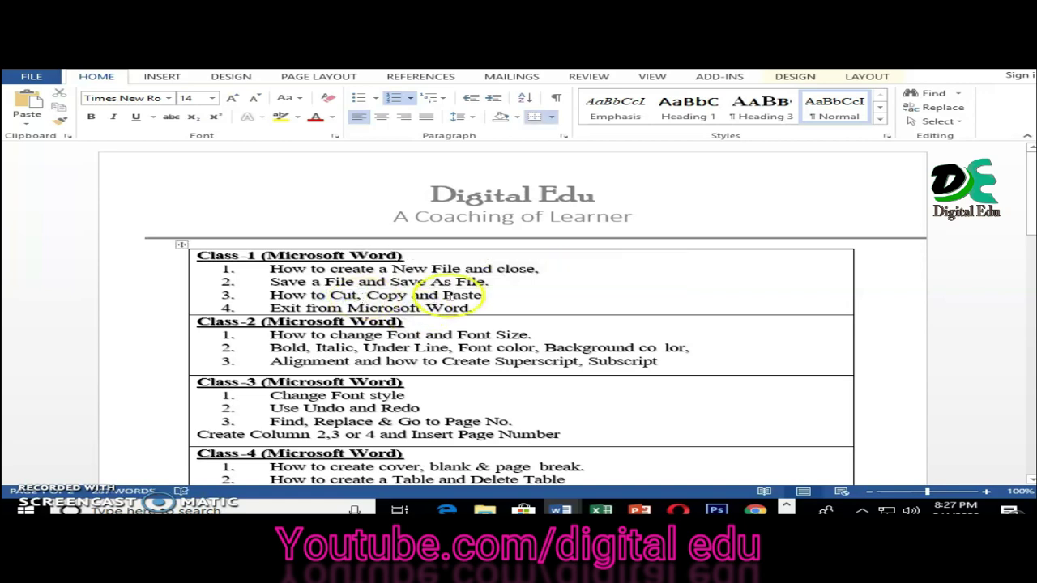
drag(413, 295, 484, 296)
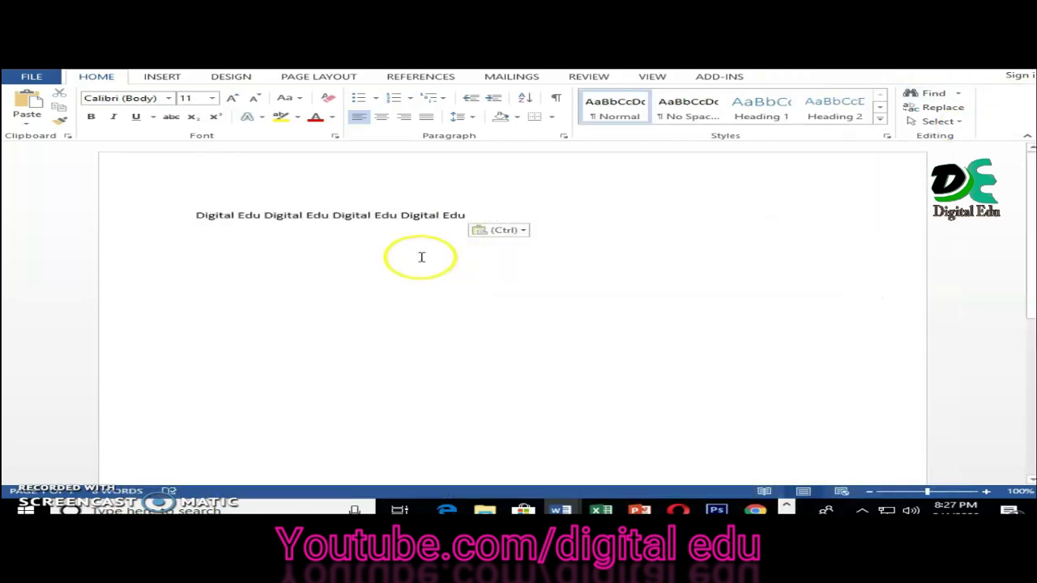
drag(263, 215, 469, 216)
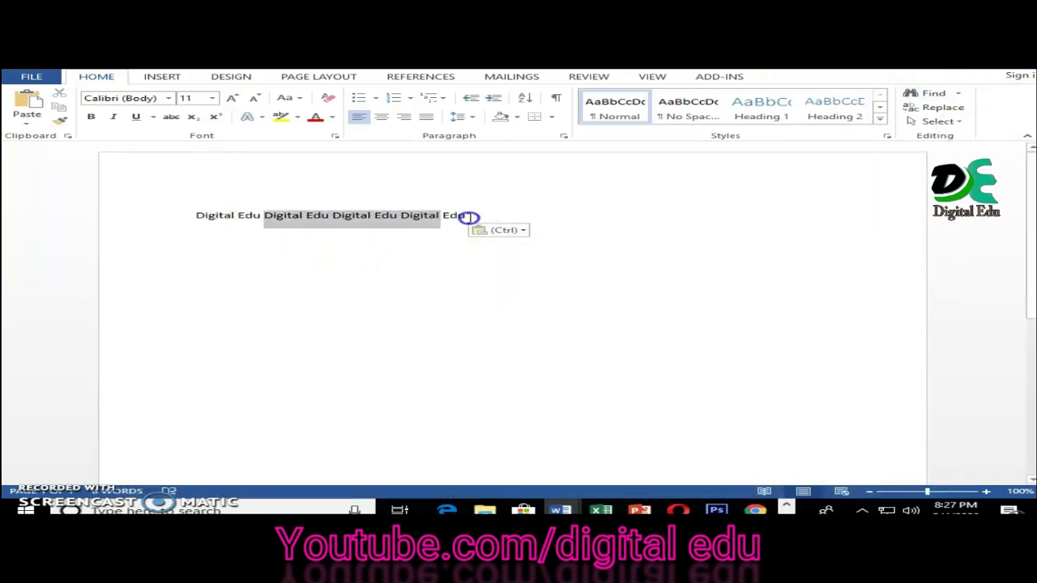
key(Delete)
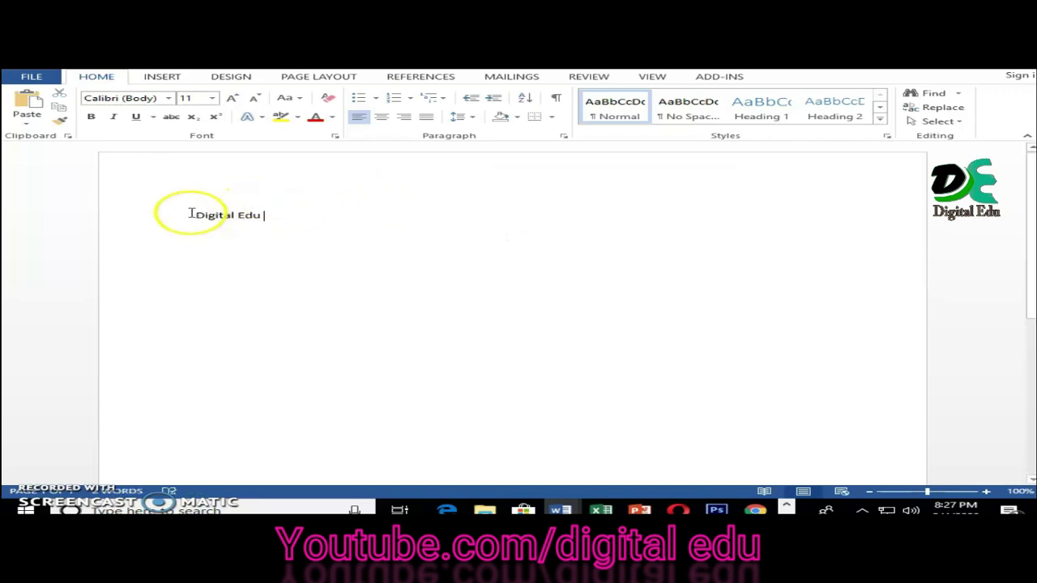
click(199, 215)
drag(235, 219, 238, 216)
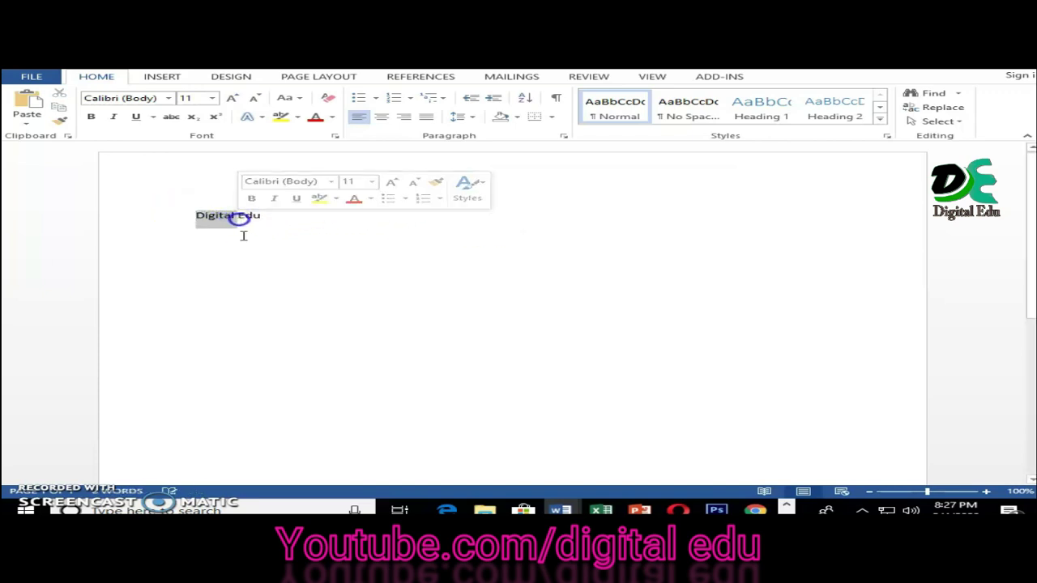
click(248, 257)
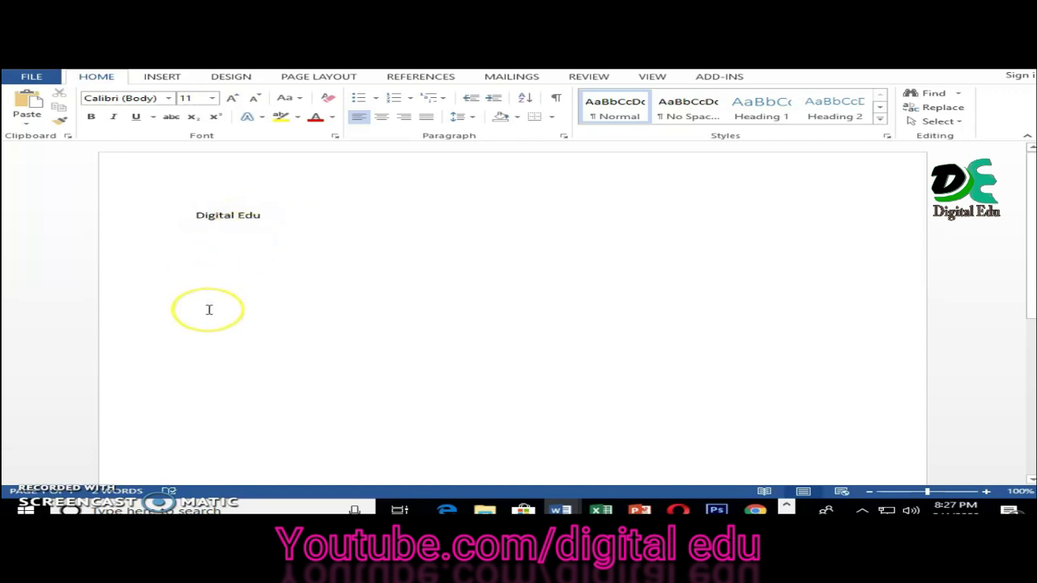
text(Edu Digital)
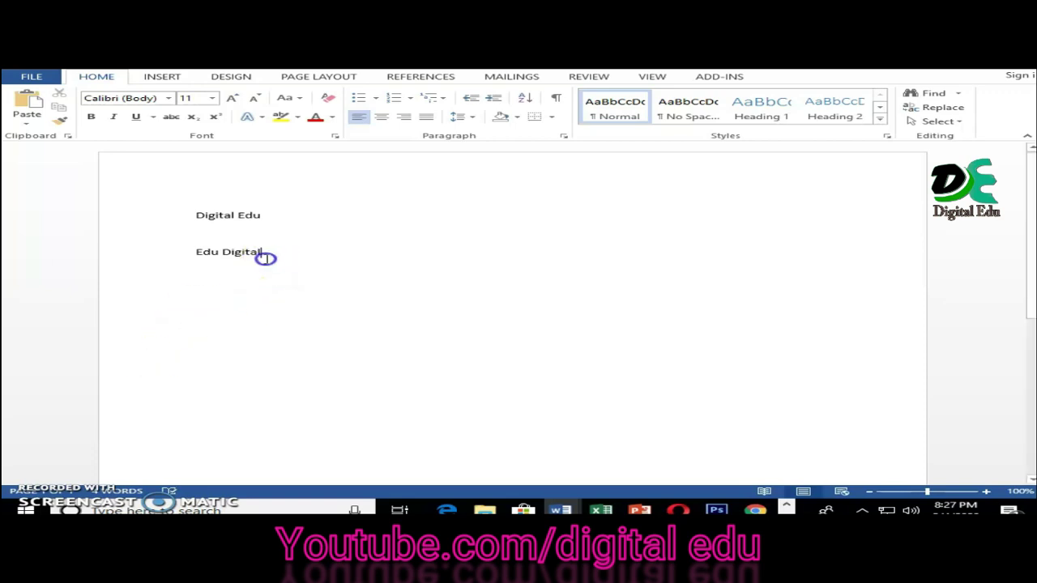
drag(265, 255, 144, 260)
key(Delete)
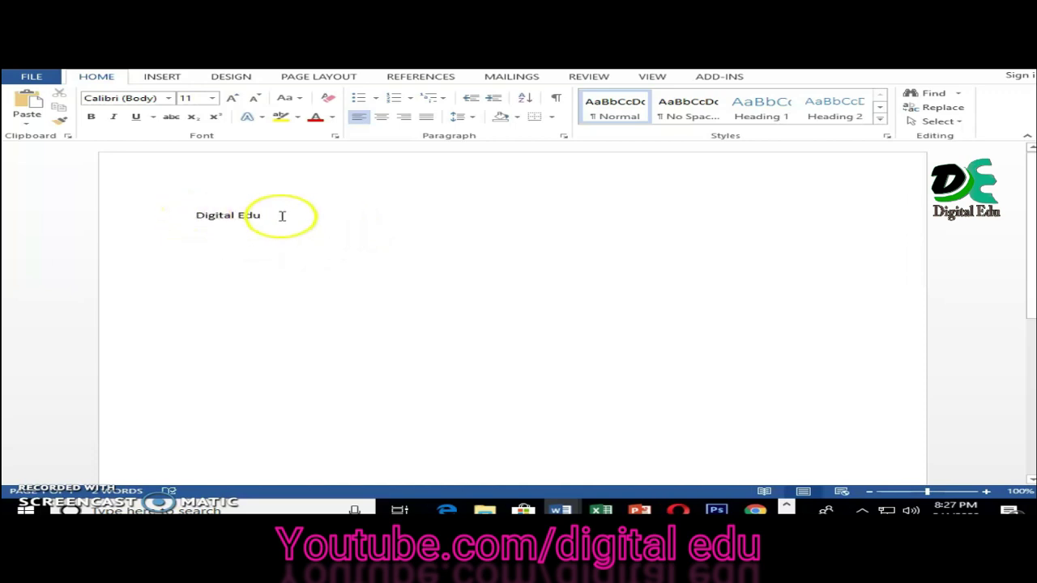
Step: Cut 'Digital' and paste it after 'Edu', making the line read 'Edu Digital'
click(194, 215)
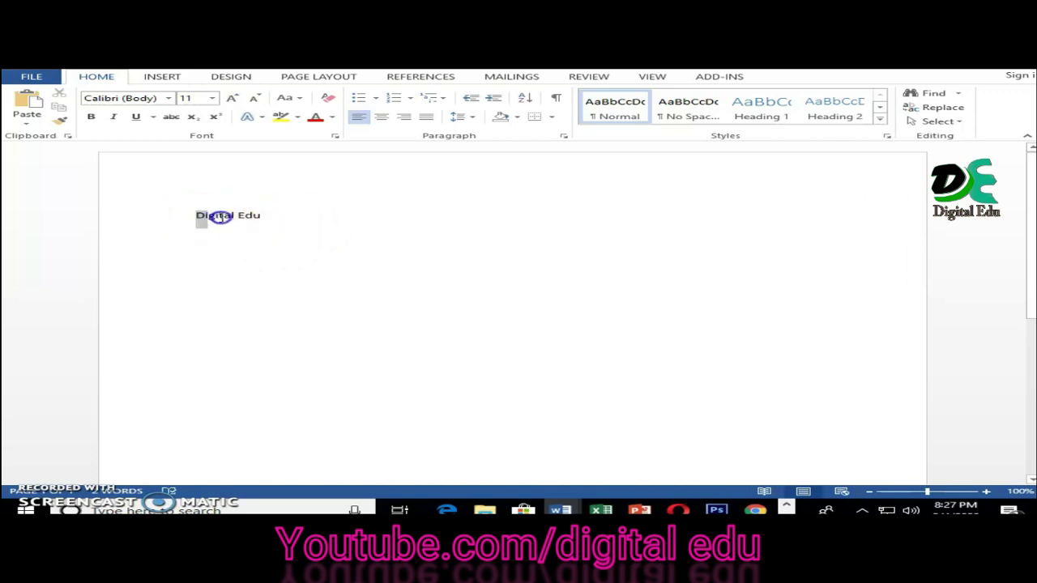
drag(235, 216, 232, 220)
key(super+c)
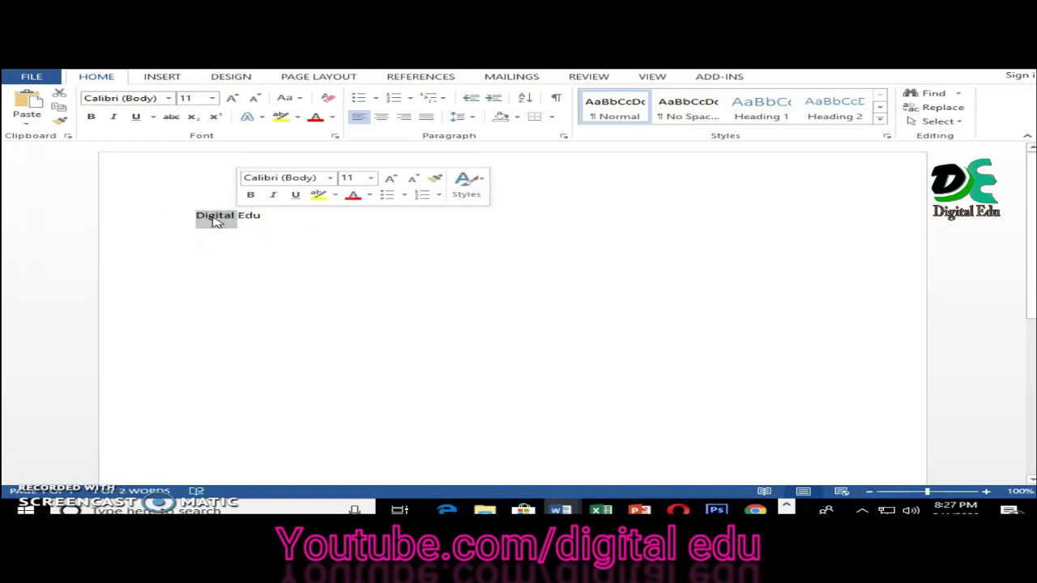
right_click(215, 221)
click(252, 226)
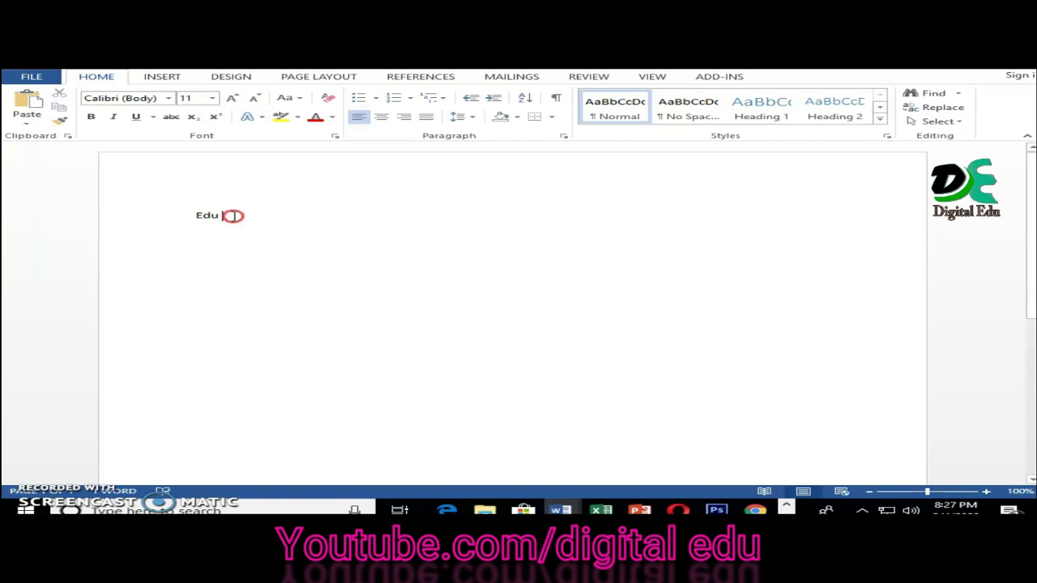
right_click(233, 215)
click(274, 268)
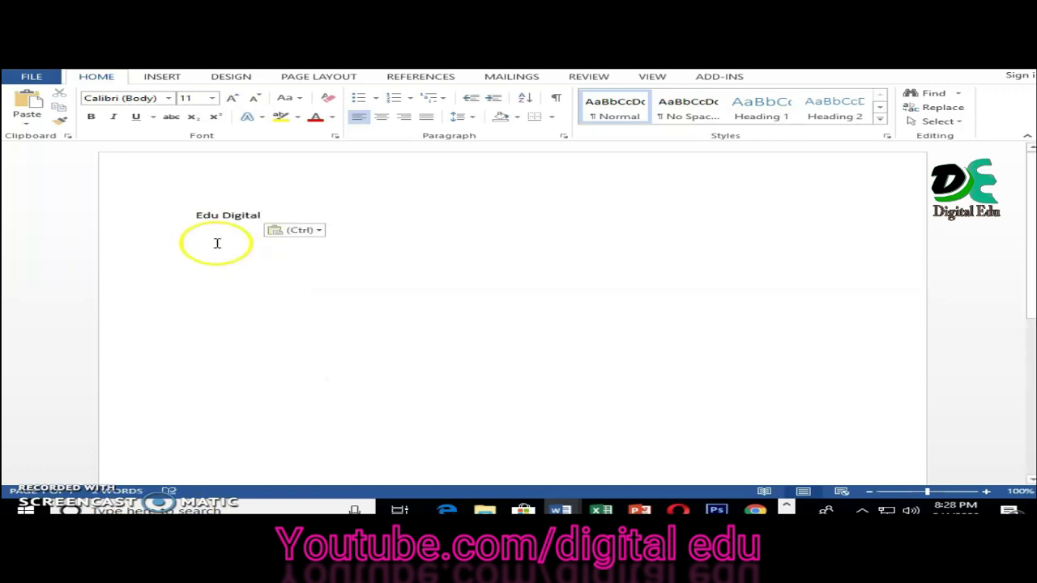
Step: Cut 'Edu' and paste it after 'Digital' with source formatting, restoring 'Digital Edu'
mouse_move(559, 509)
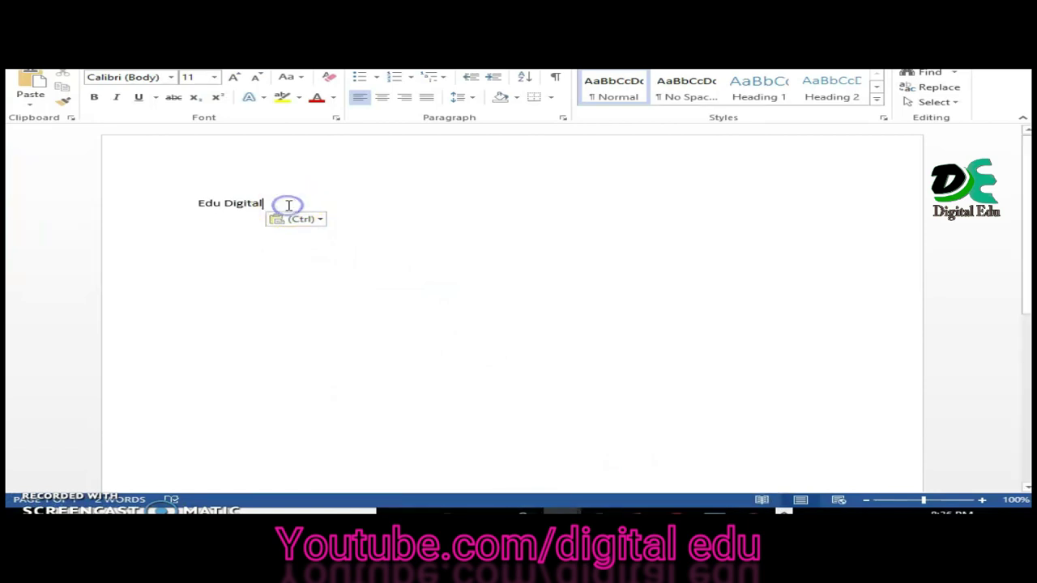
click(195, 204)
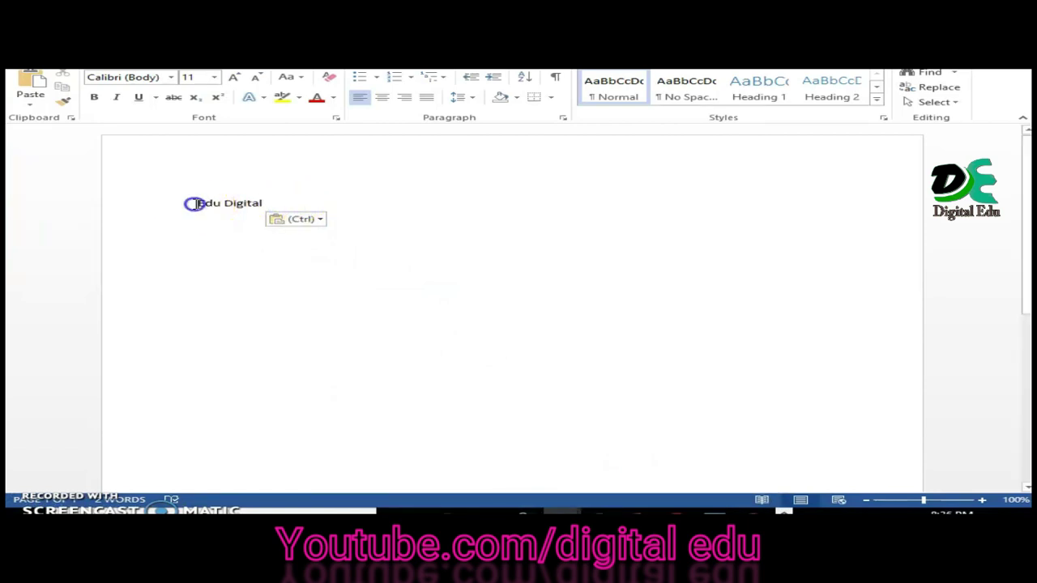
double_click(210, 203)
key(super+c)
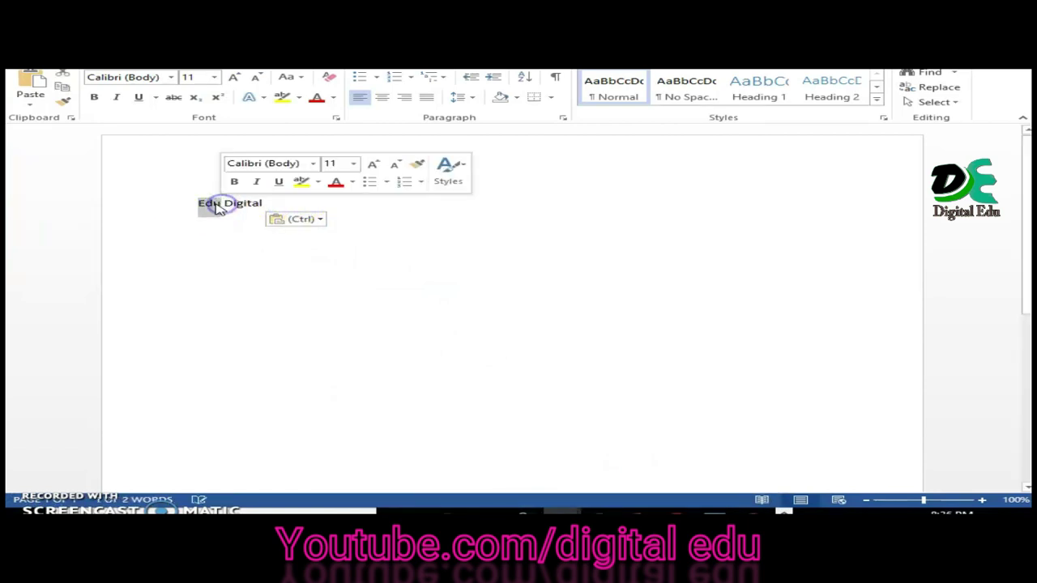
right_click(215, 207)
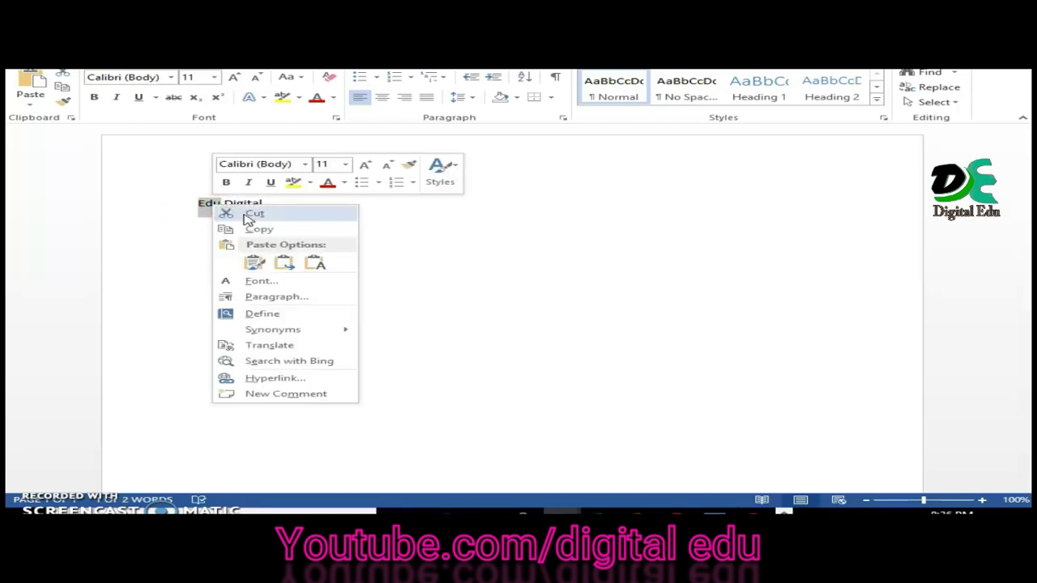
click(248, 217)
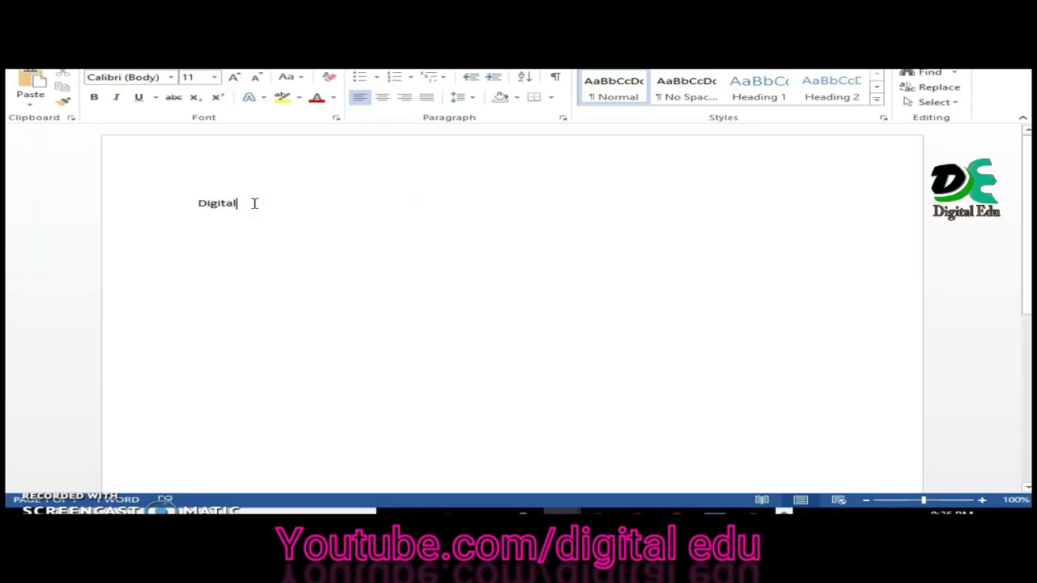
right_click(243, 203)
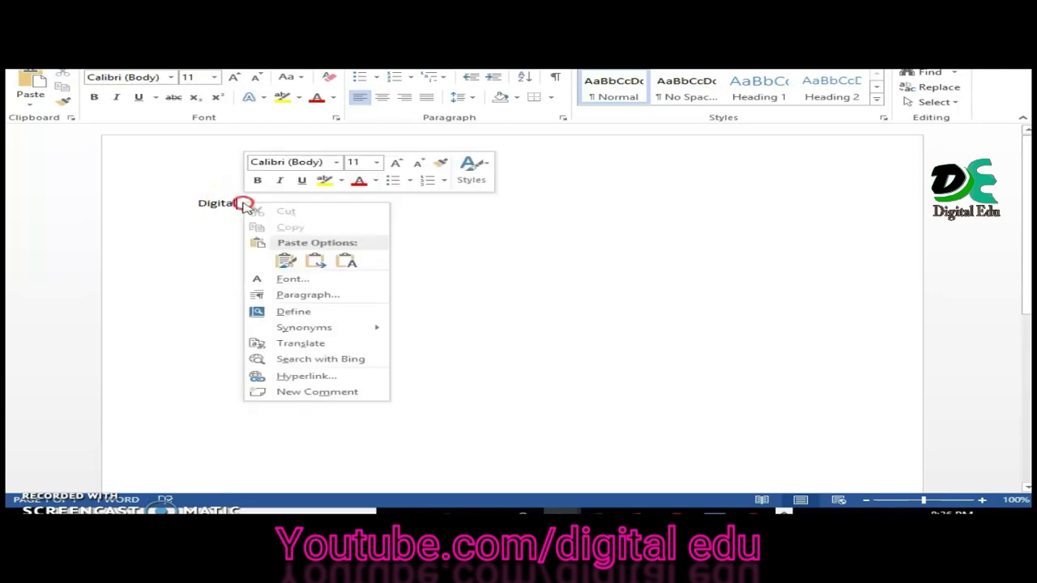
click(285, 259)
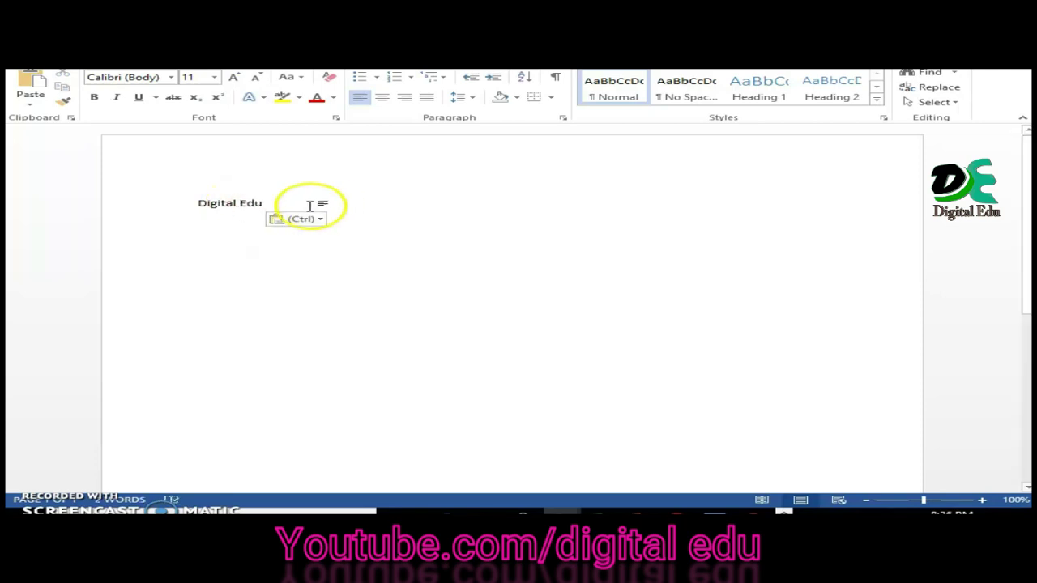
Step: Add a new line of repeated digit groups under 'Digital Edu'
key(Return)
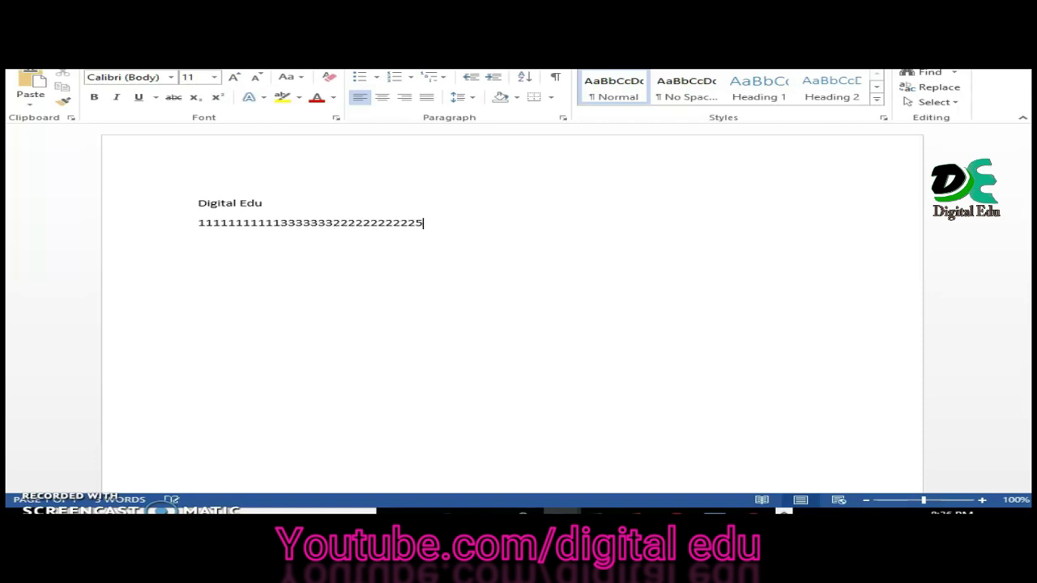
text(55555555555554444444444)
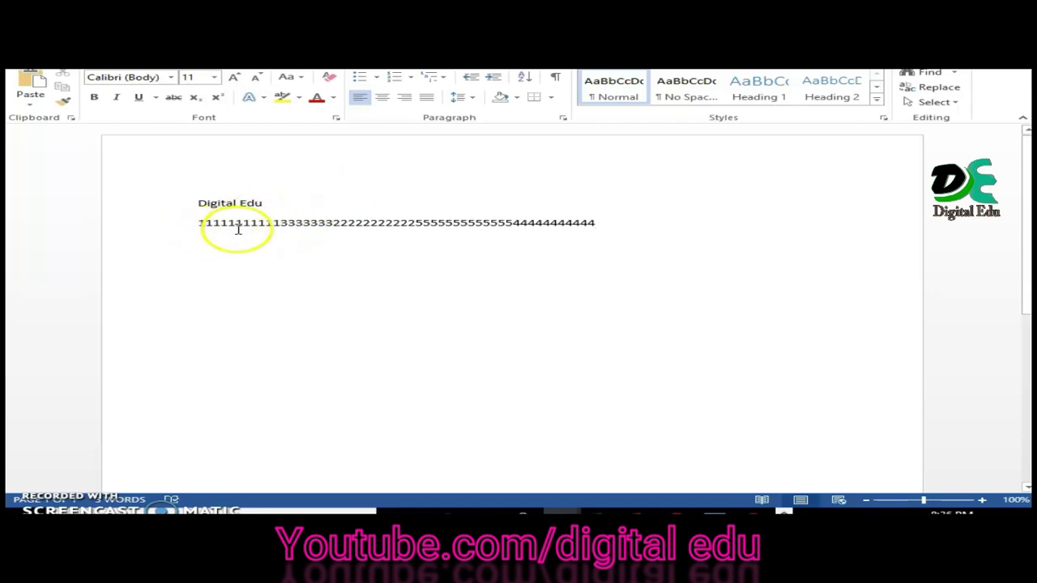
drag(287, 222, 319, 223)
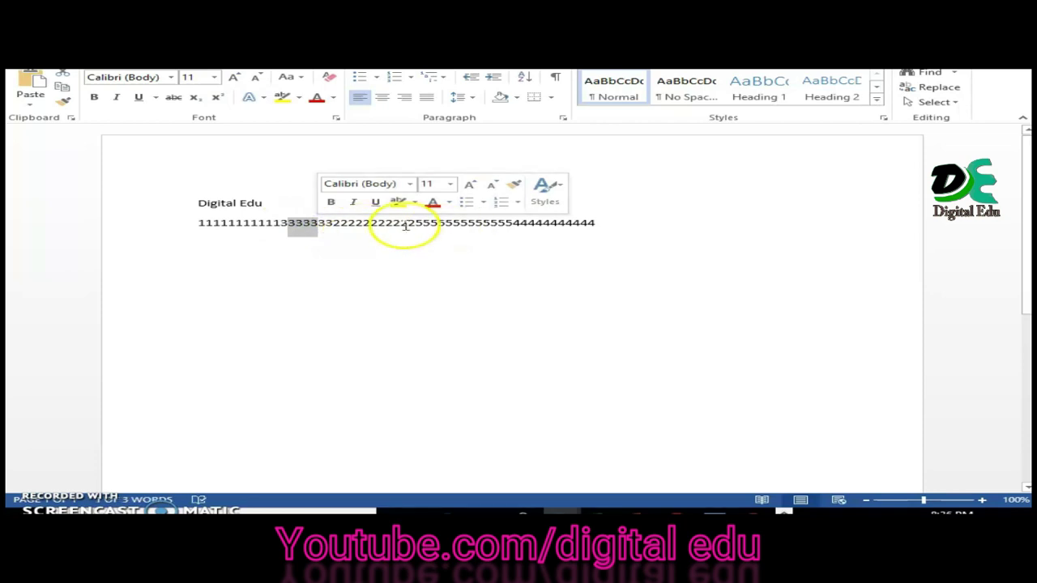
click(605, 225)
drag(606, 225, 197, 223)
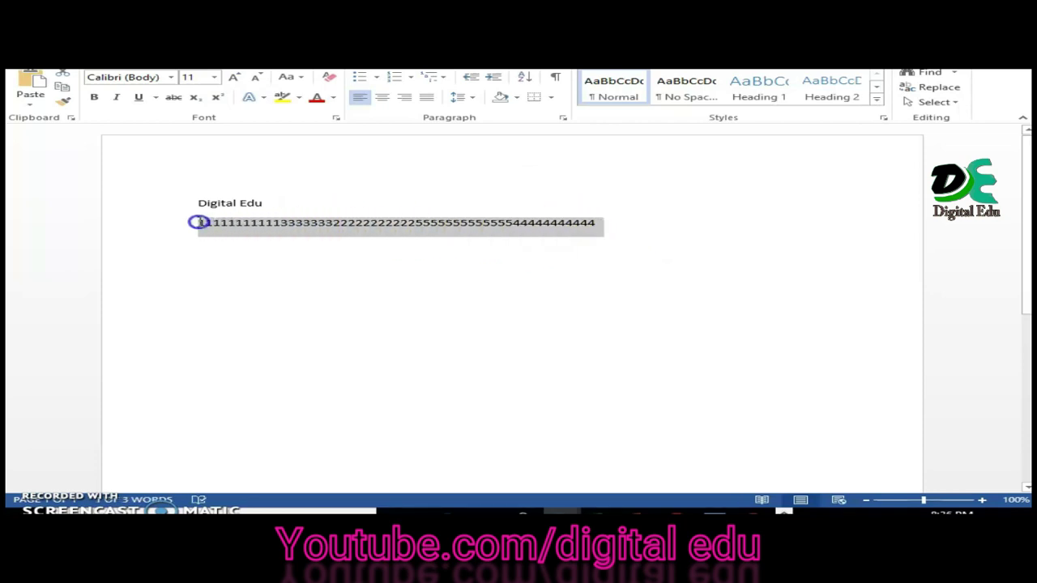
click(237, 265)
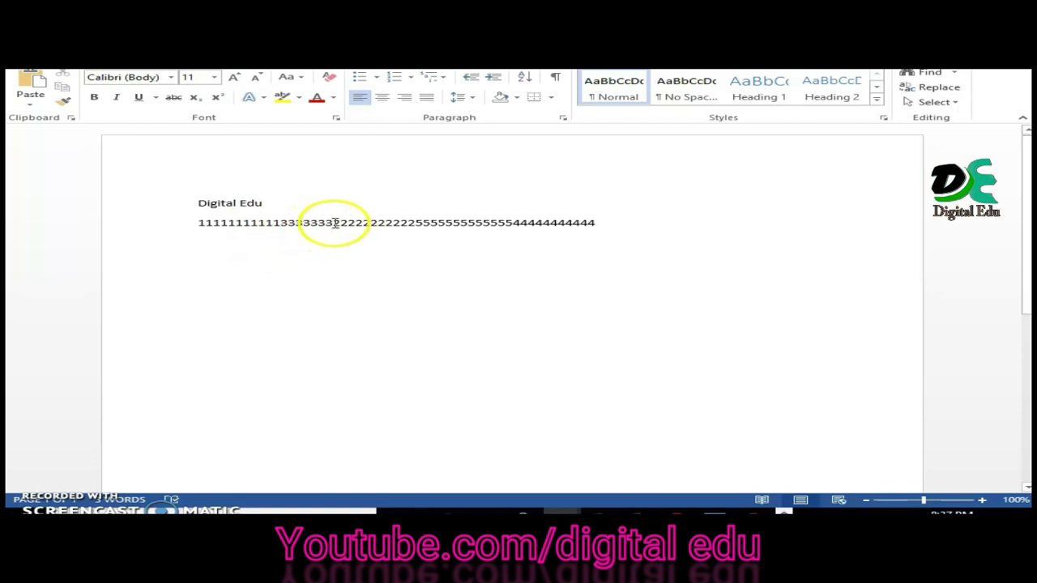
Step: Cut the run of 2s out of the digit line
drag(331, 223, 410, 228)
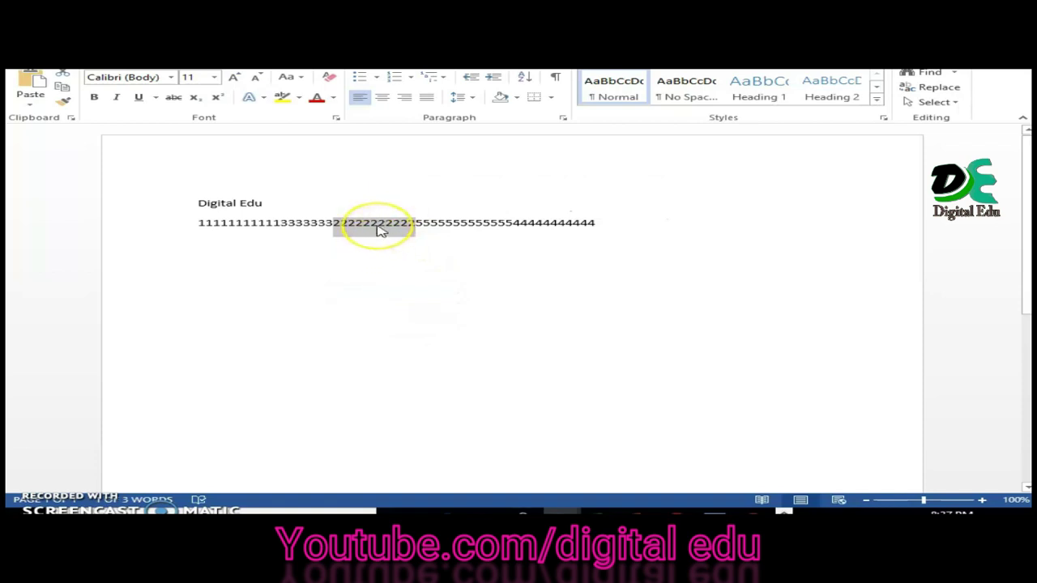
right_click(378, 227)
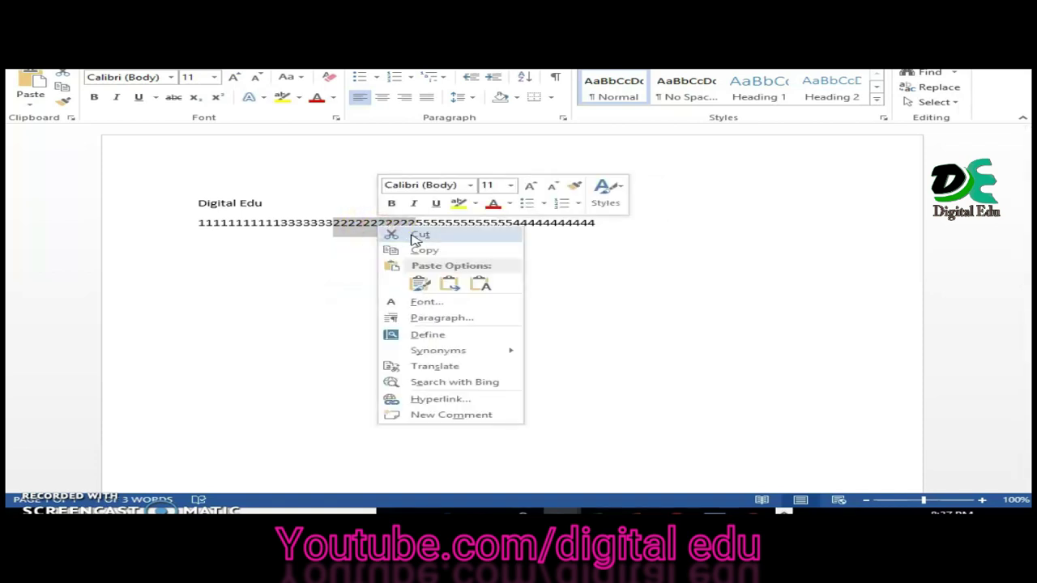
click(414, 235)
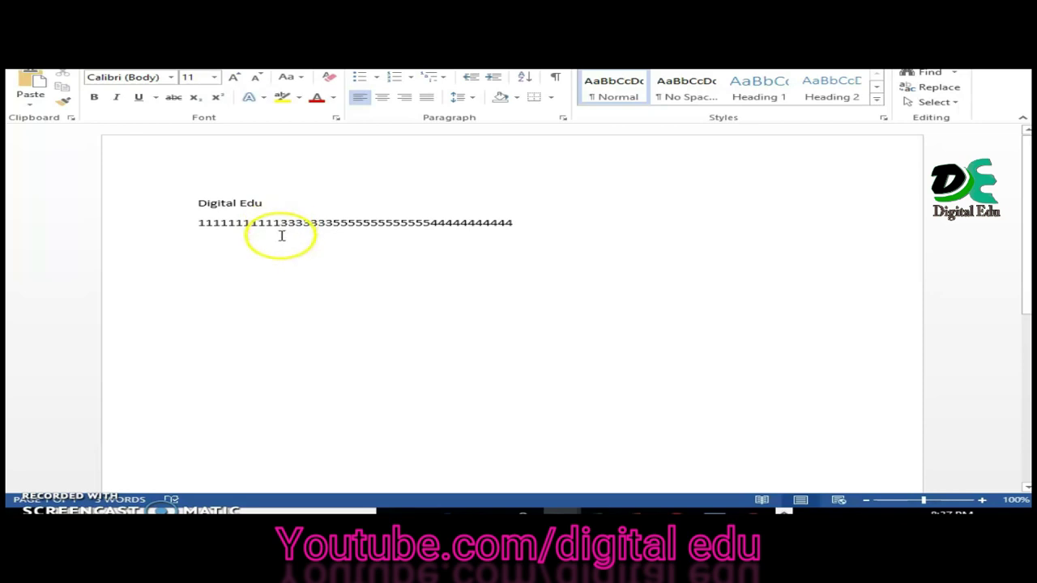
Step: Paste the 2s right after the 1s
click(278, 224)
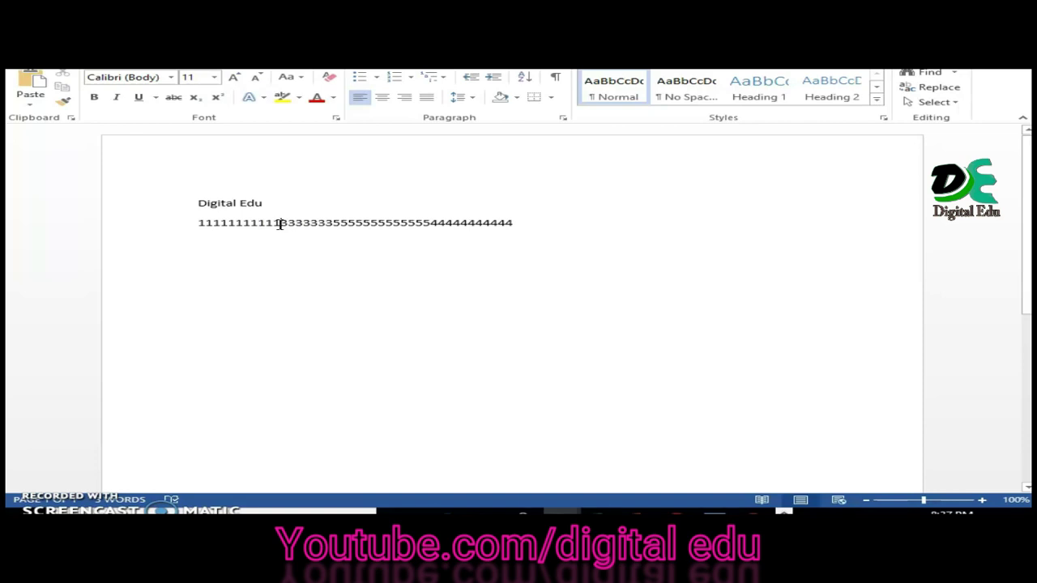
right_click(279, 224)
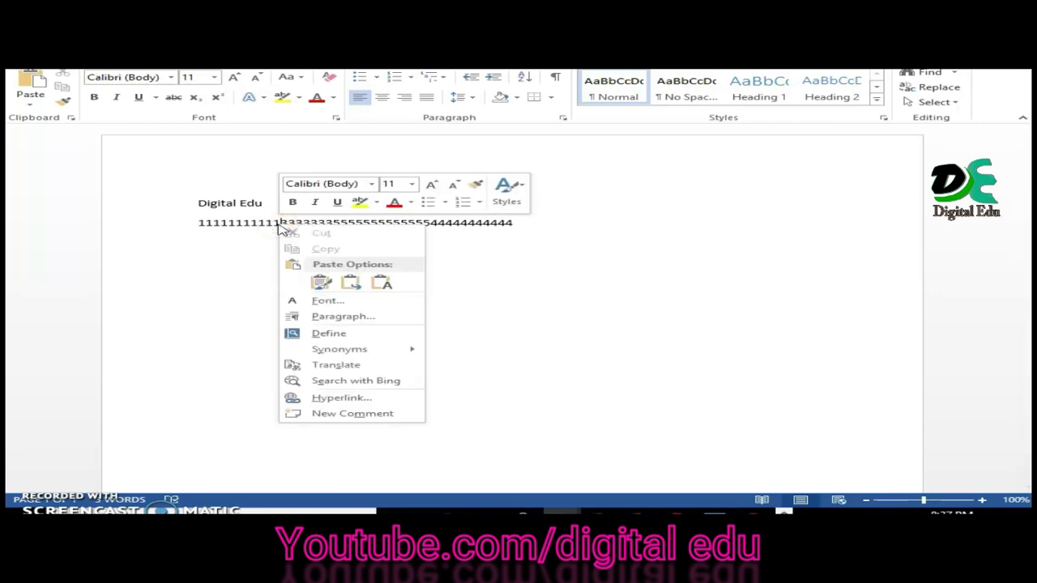
click(321, 283)
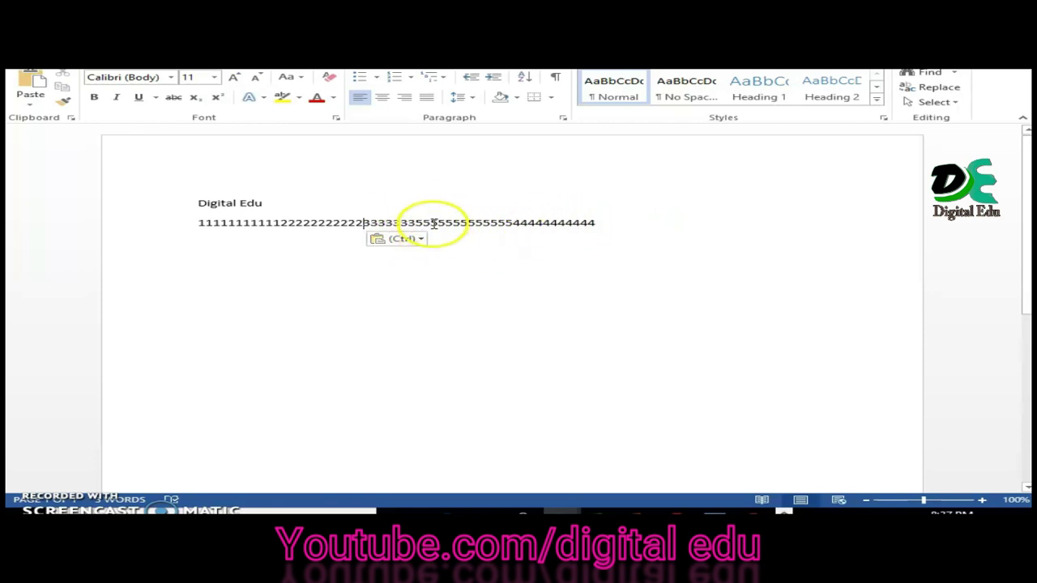
Step: Cut the run of 5s and paste it after the 4s at the line's end
click(419, 223)
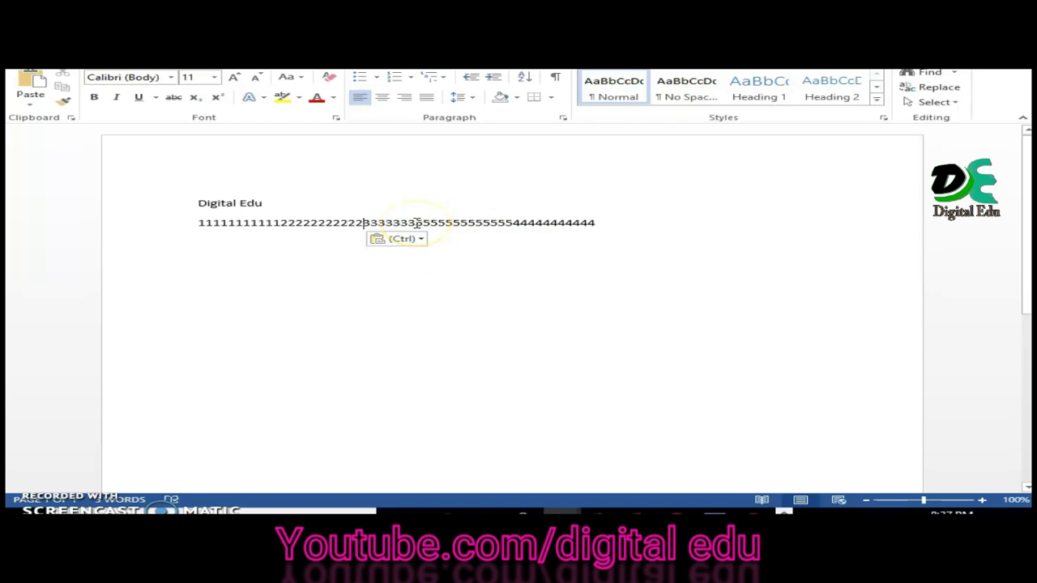
drag(415, 223, 499, 230)
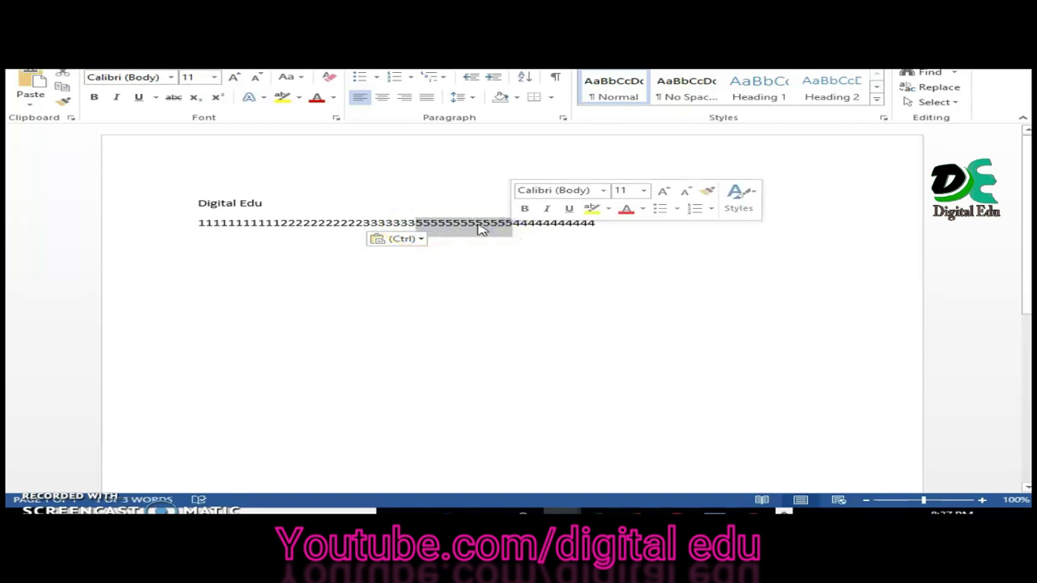
right_click(478, 230)
click(519, 233)
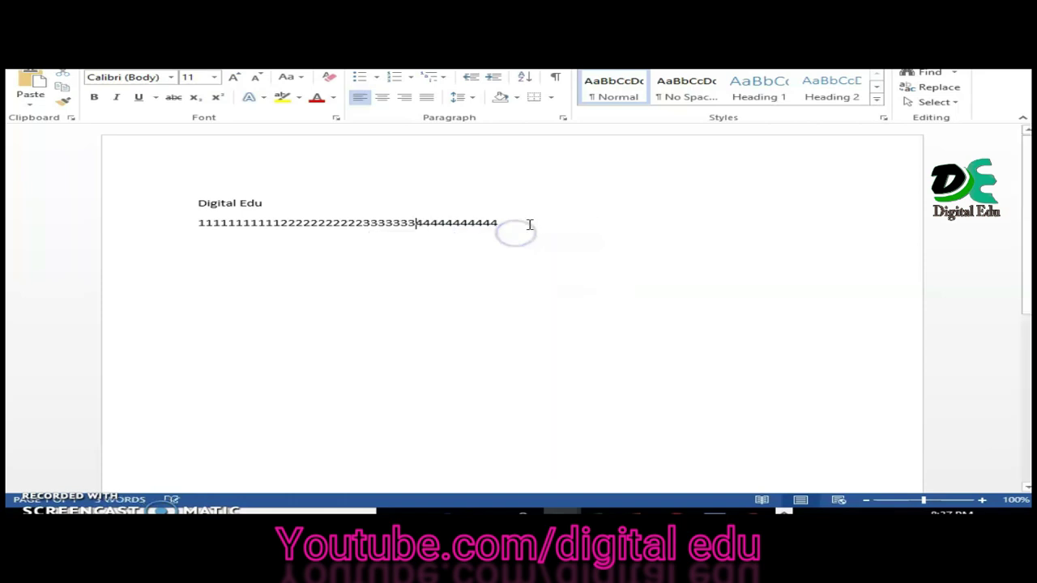
click(514, 223)
right_click(502, 223)
click(538, 281)
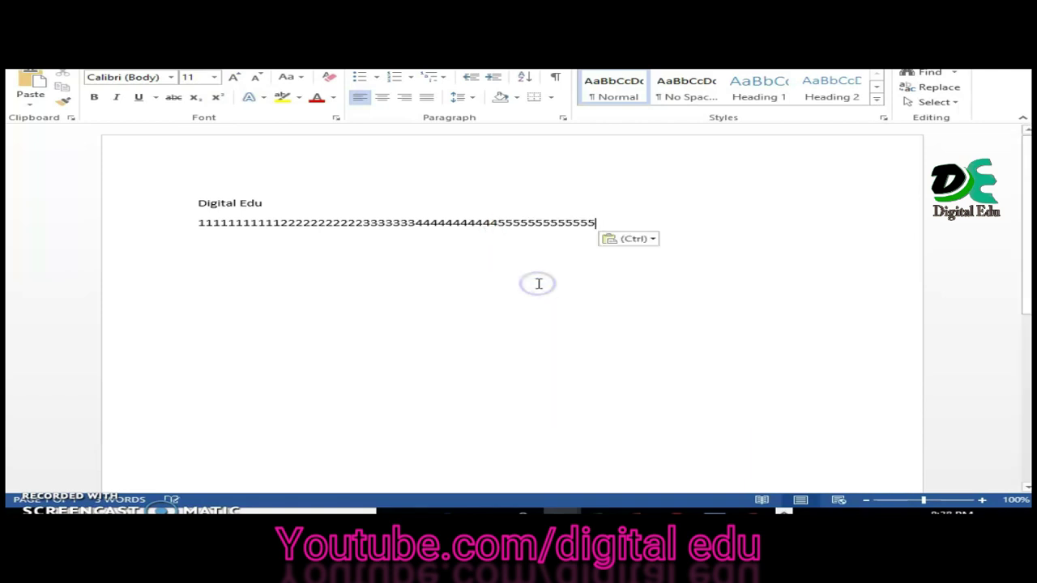
click(533, 264)
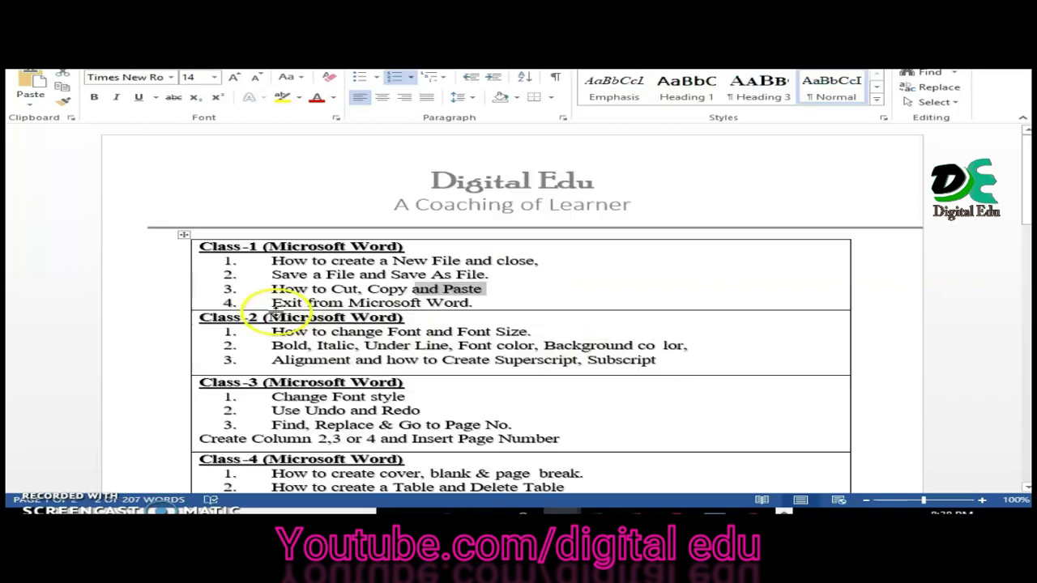
Step: Highlight the 'Exit from Microsoft Word' item, then return to the Digital Edu practice document
click(274, 303)
drag(274, 303, 481, 303)
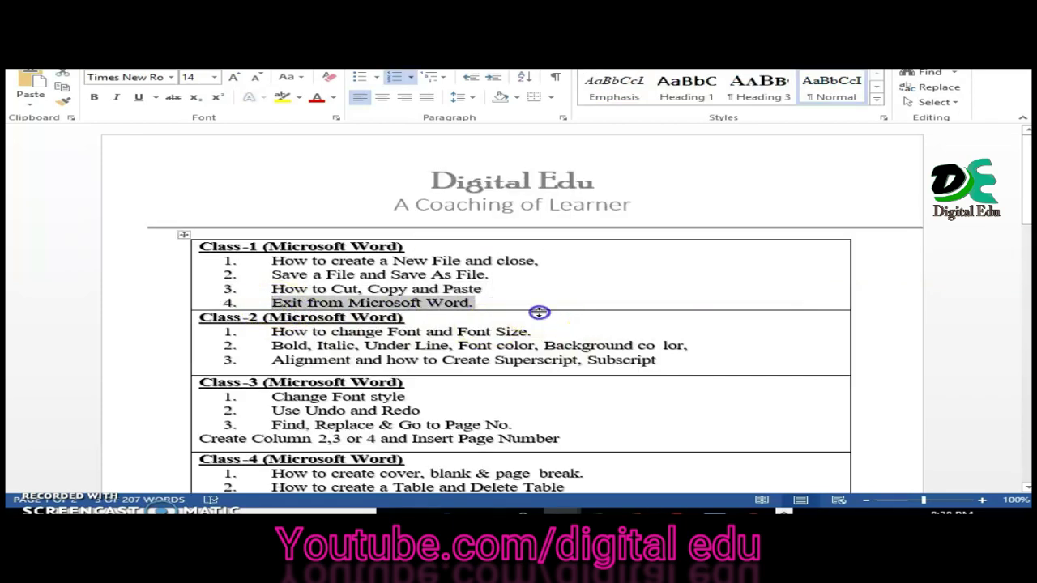
click(562, 513)
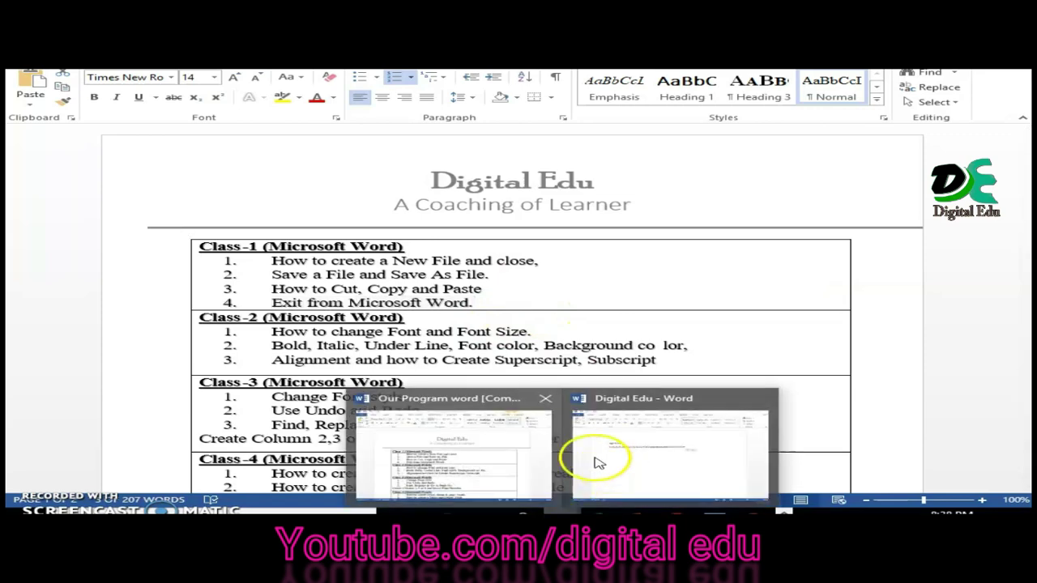
click(472, 444)
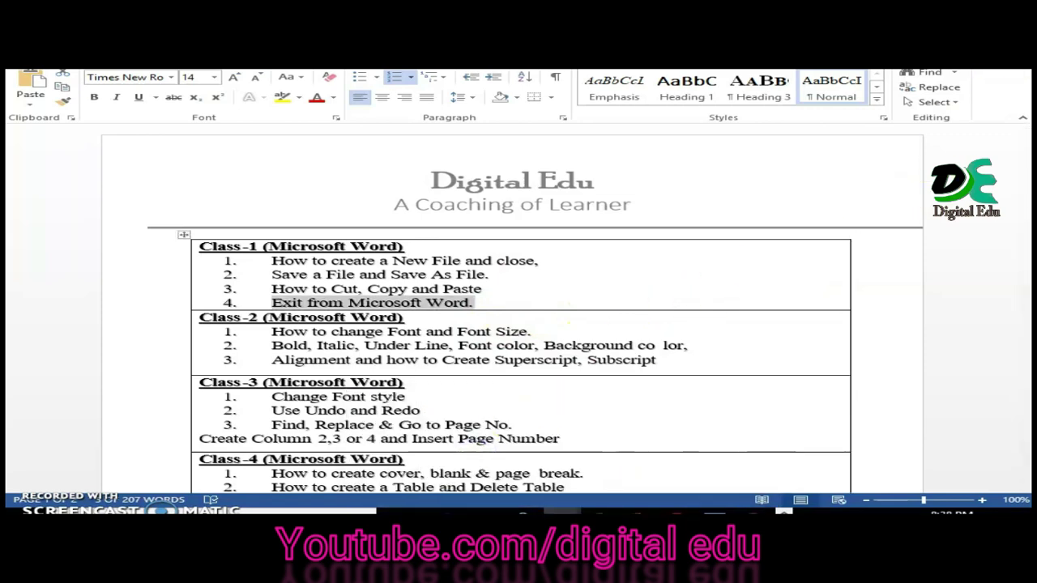
click(597, 503)
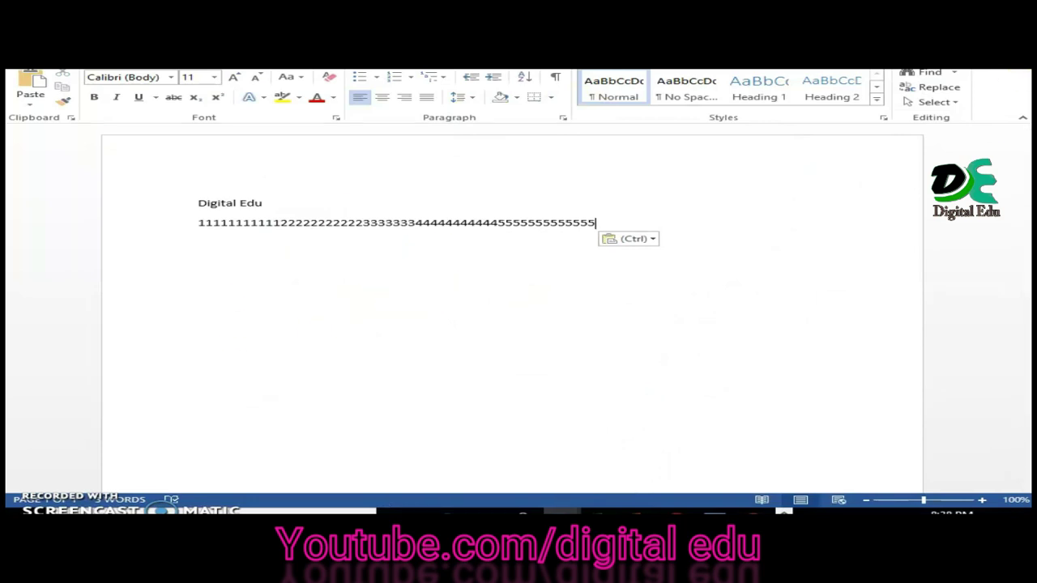
Step: Close the Digital Edu practice document with Alt+F4, choosing Don't Save
key(alt+F4)
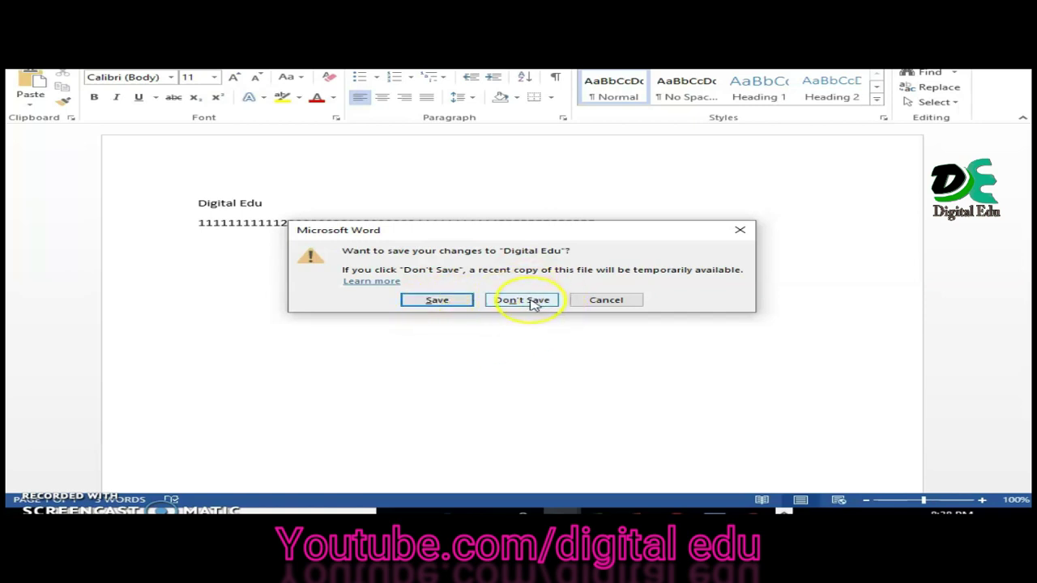
drag(537, 232, 538, 277)
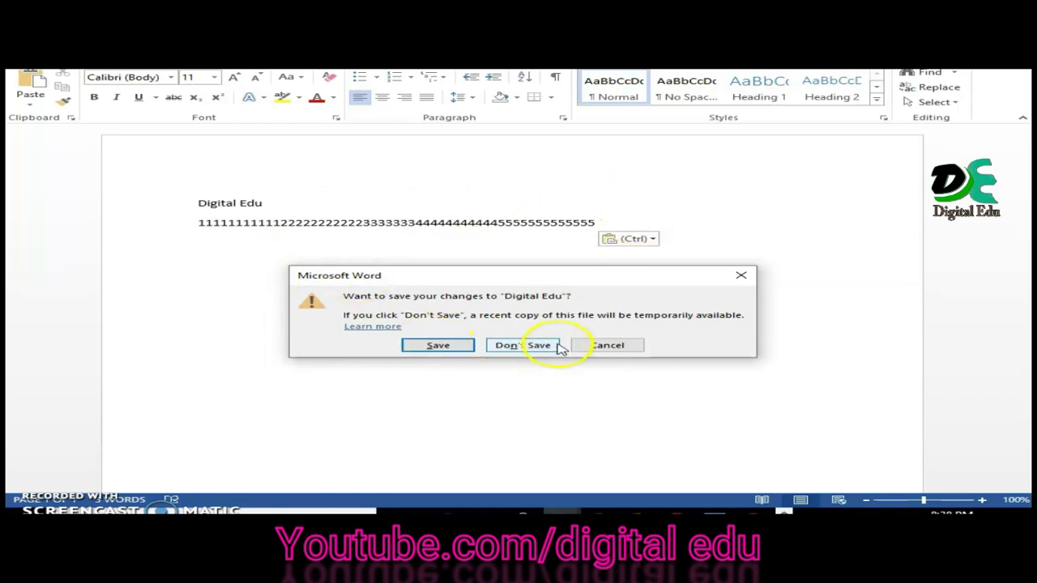
click(530, 345)
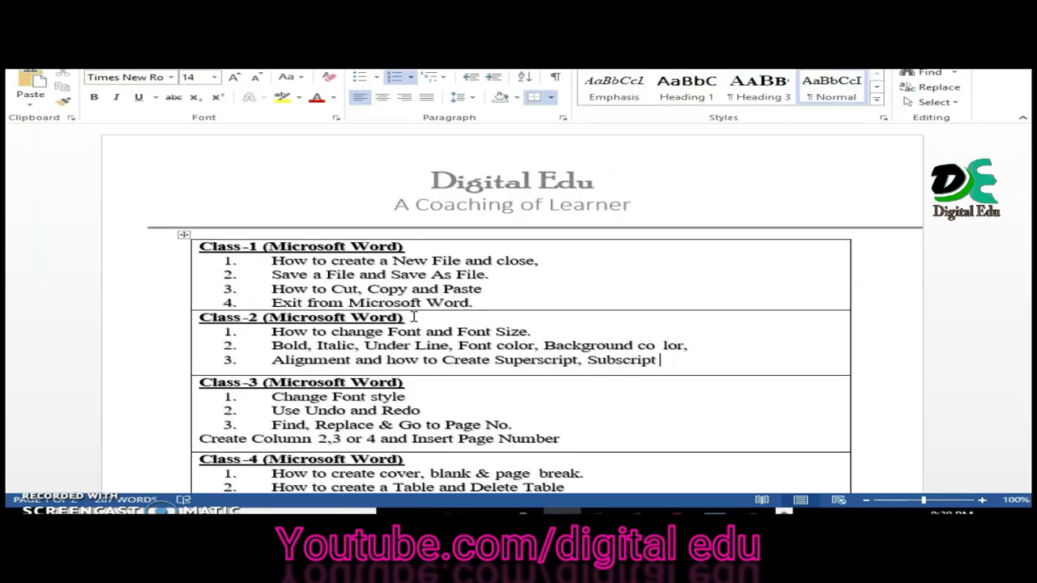